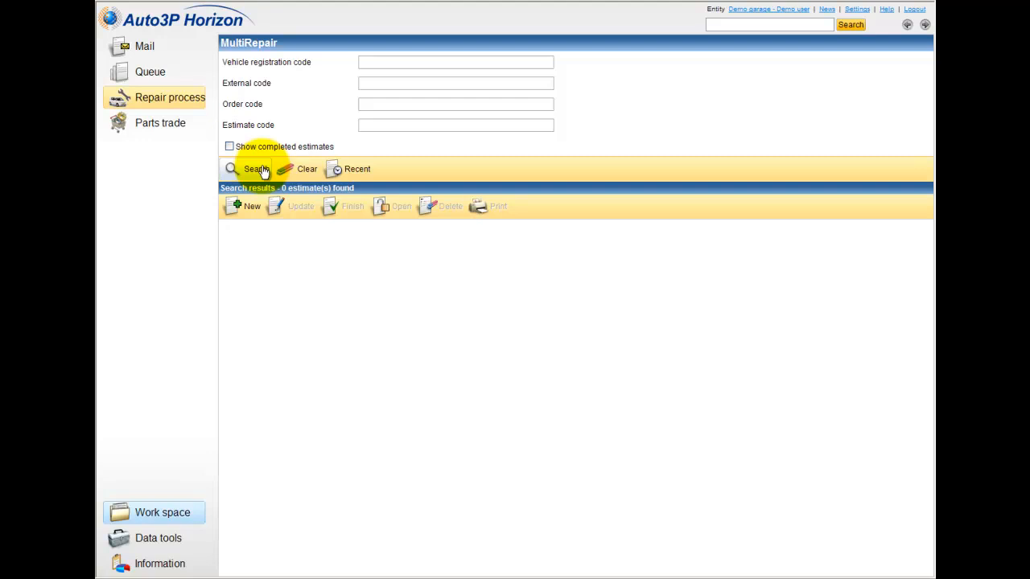
Search estimates for registration 1111, finding a Golf IV 2004 and Peugeot 307 2010, then clear the criteria.
{"action": "left_click", "coordinate": [384, 62]}
{"action": "type", "text": "1111"}
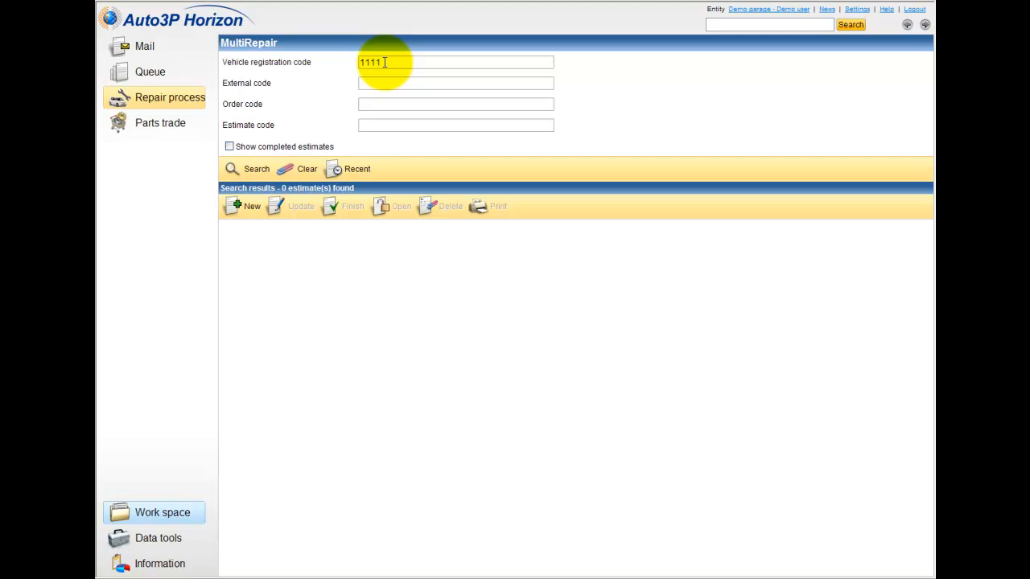
{"action": "left_click", "coordinate": [258, 171]}
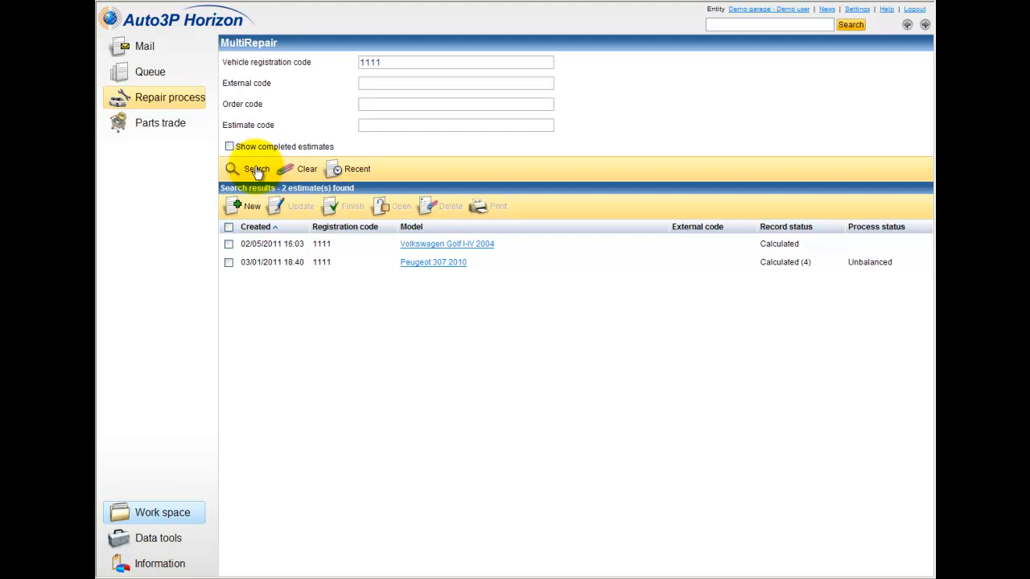
{"action": "left_click", "coordinate": [310, 170]}
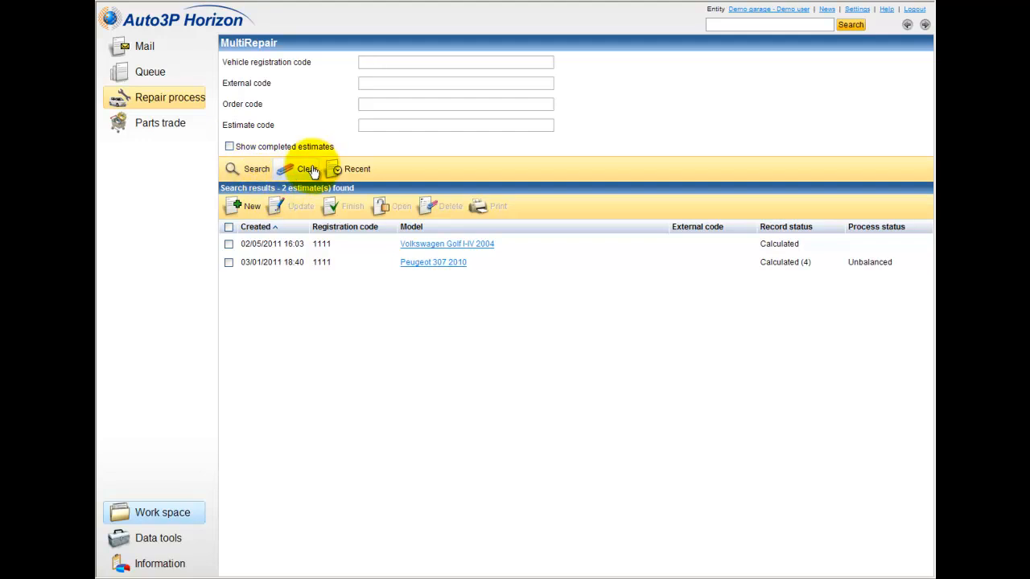
Show the five recent estimates and tick the Chevrolet Spark 2006 one.
{"action": "left_click", "coordinate": [353, 174]}
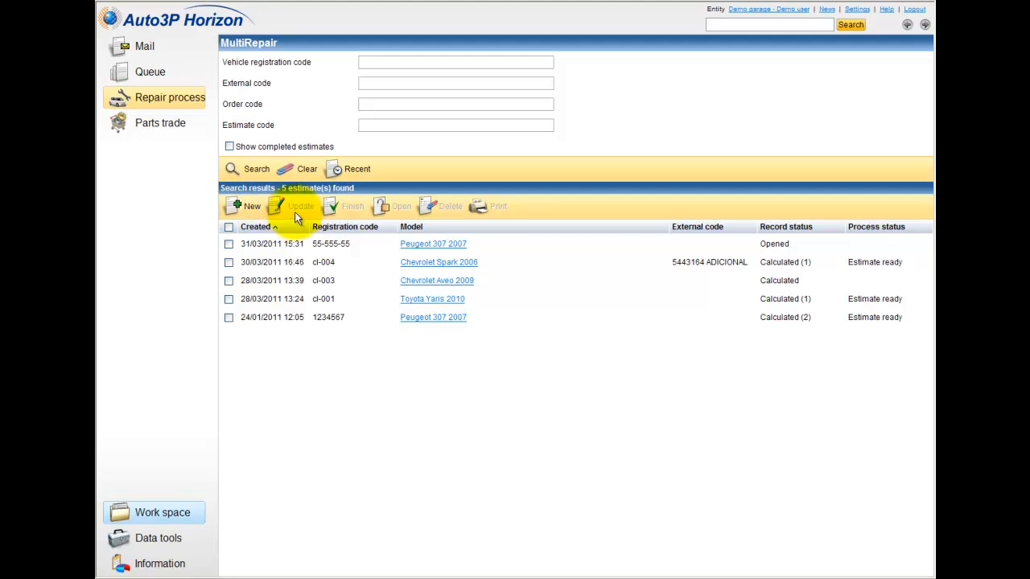
{"action": "left_click", "coordinate": [228, 263]}
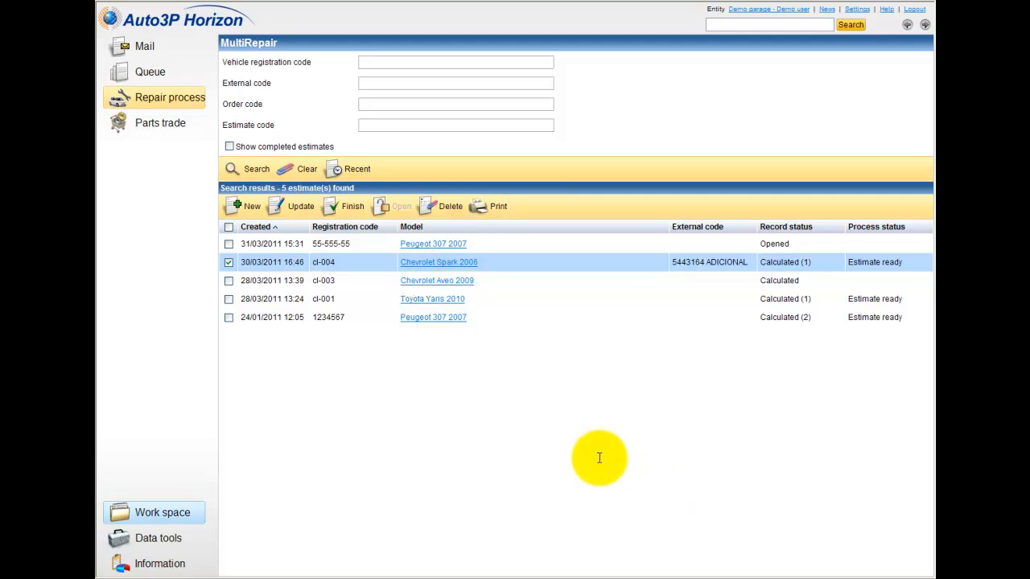
{"action": "right_click", "coordinate": [453, 290]}
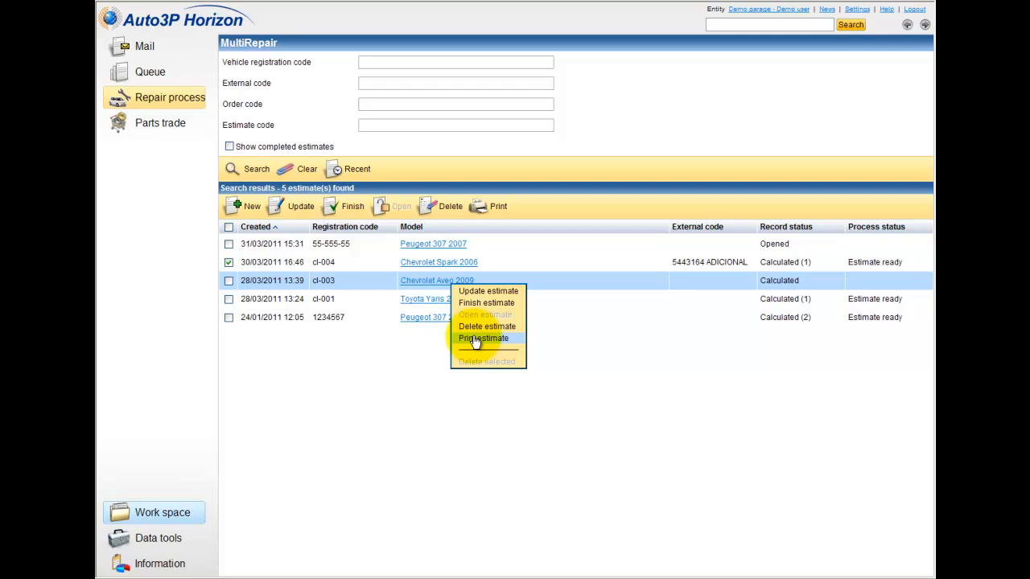
{"action": "left_click", "coordinate": [500, 397]}
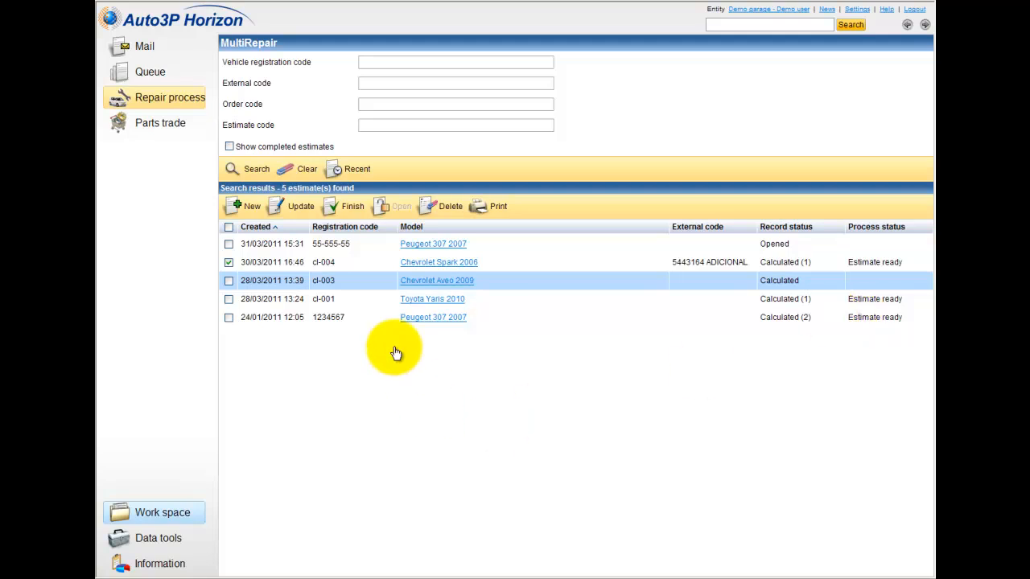
Sort the estimates by creation date, then registration code, and finally by model.
{"action": "left_click", "coordinate": [266, 226]}
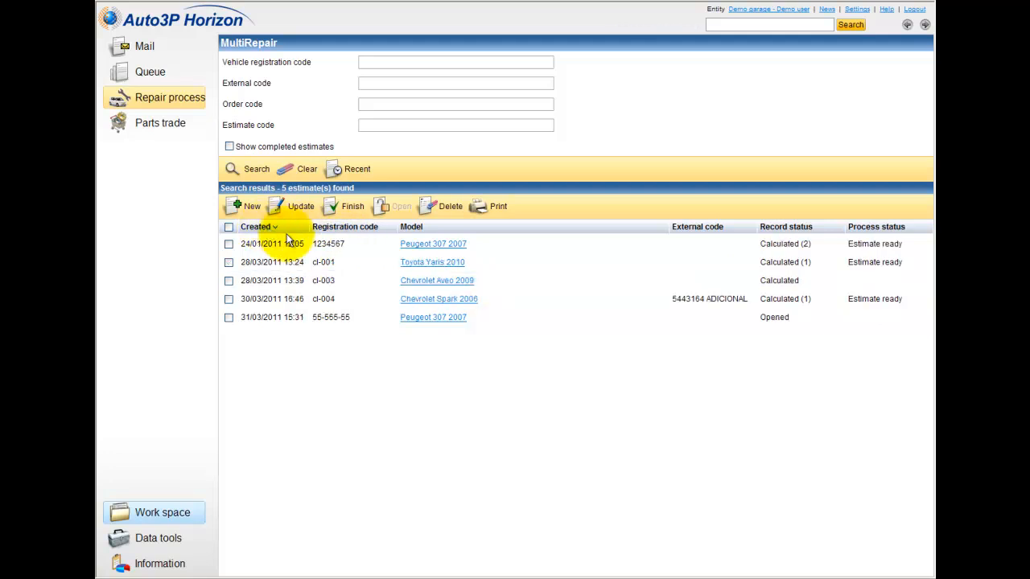
{"action": "left_click", "coordinate": [346, 228]}
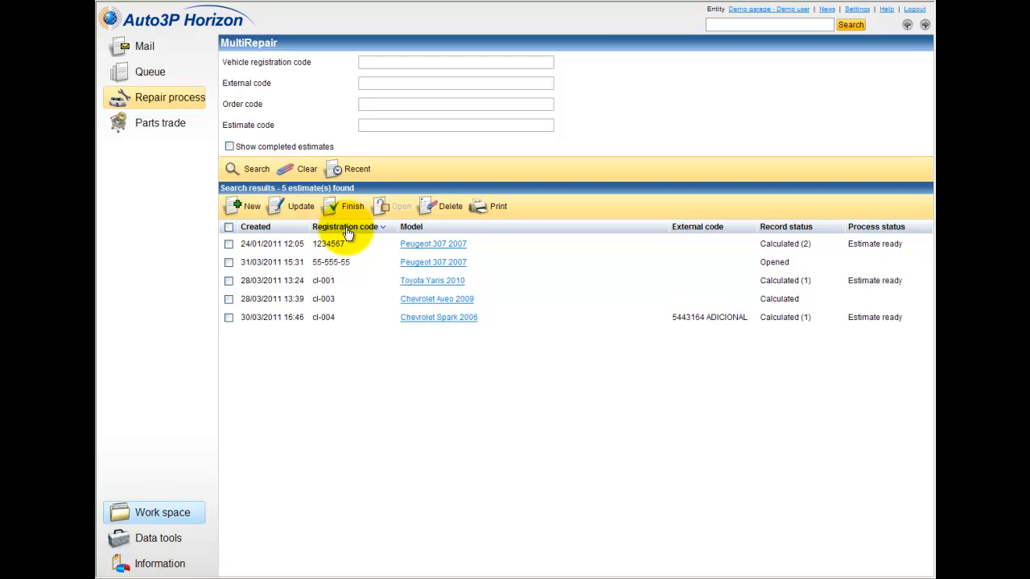
{"action": "left_click", "coordinate": [414, 227]}
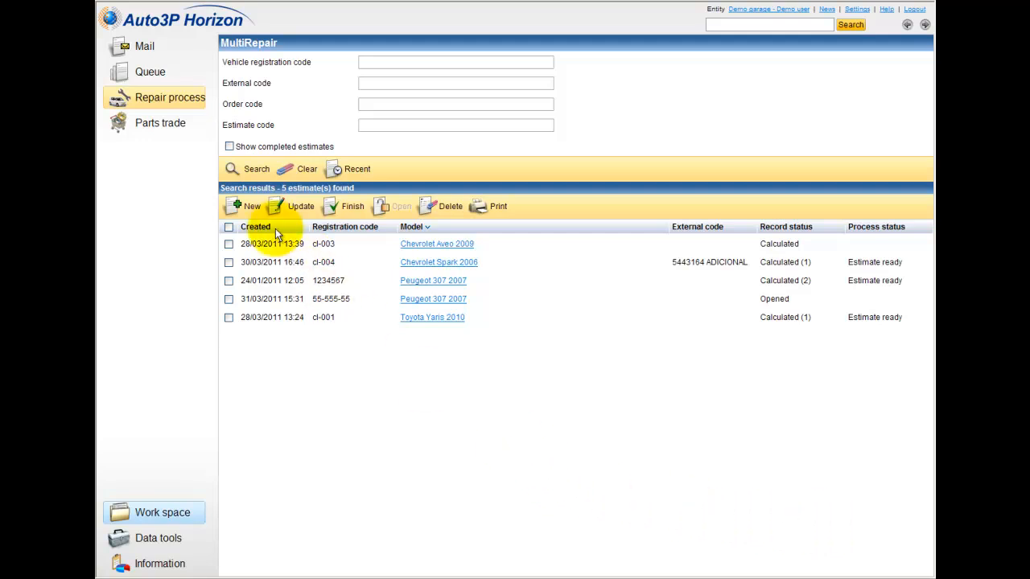
{"action": "left_click", "coordinate": [246, 205]}
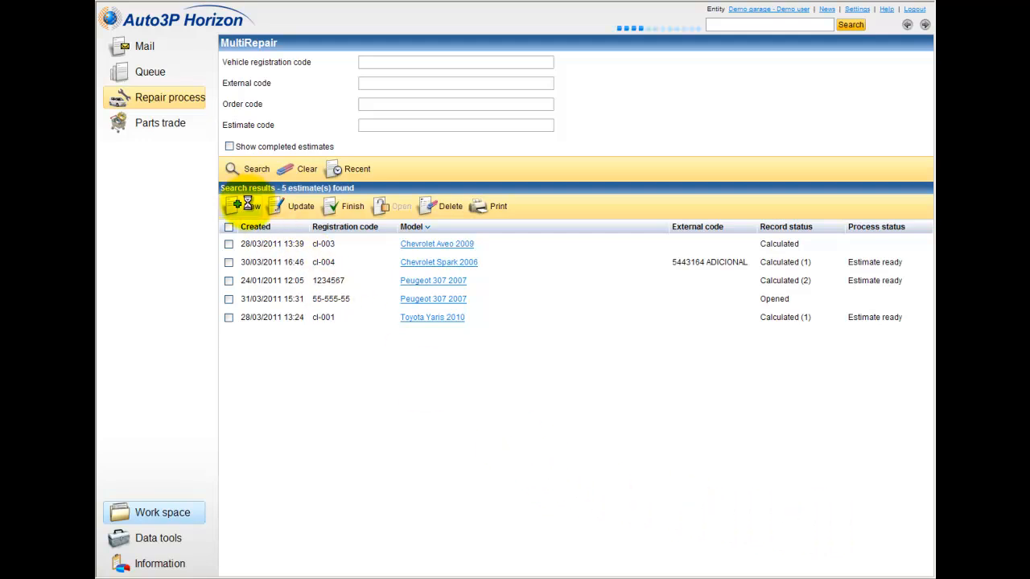
Start a new estimate and enter registration code 23-000-11 in its details.
{"action": "left_click", "coordinate": [249, 207]}
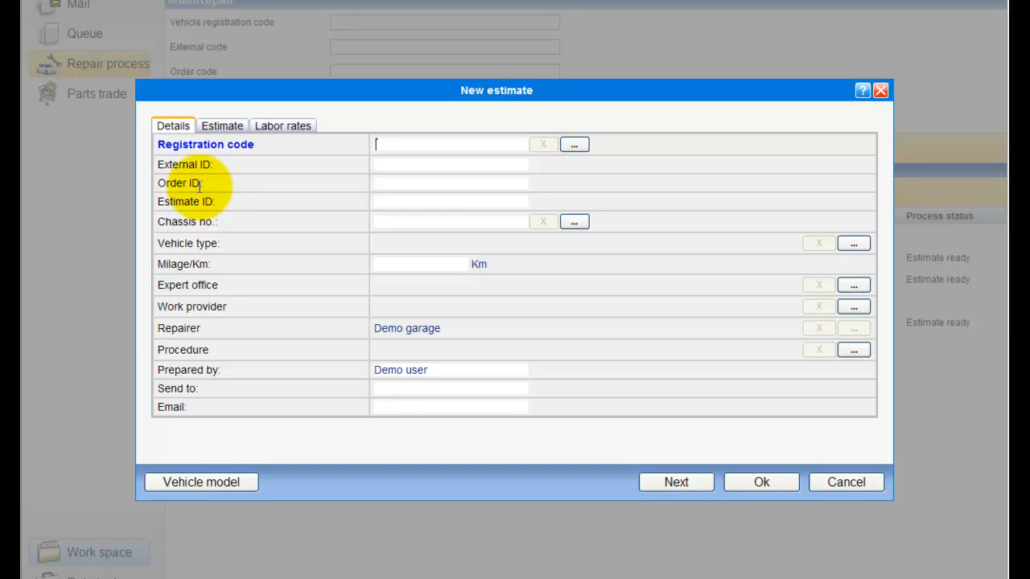
{"action": "left_click", "coordinate": [429, 145]}
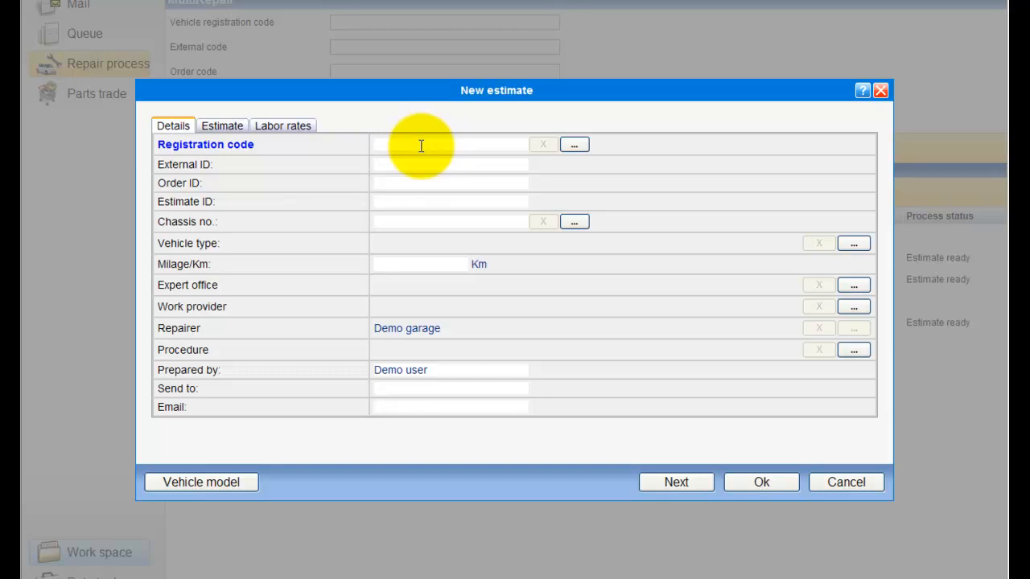
{"action": "type", "text": "23-000-11"}
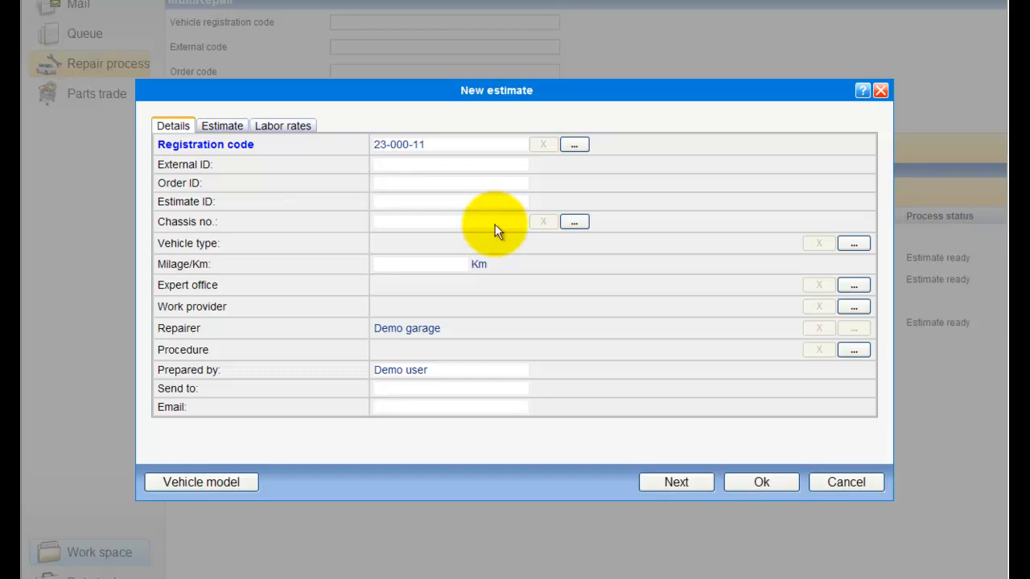
{"action": "left_click", "coordinate": [858, 248]}
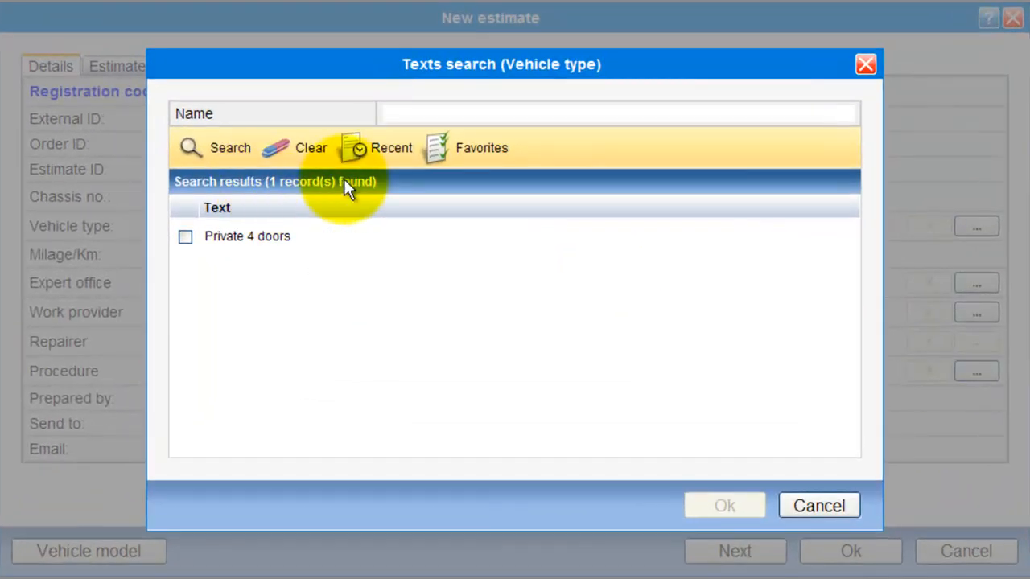
List all 64 vehicle types and pick Private 5 doors for the new estimate.
{"action": "left_click", "coordinate": [222, 153]}
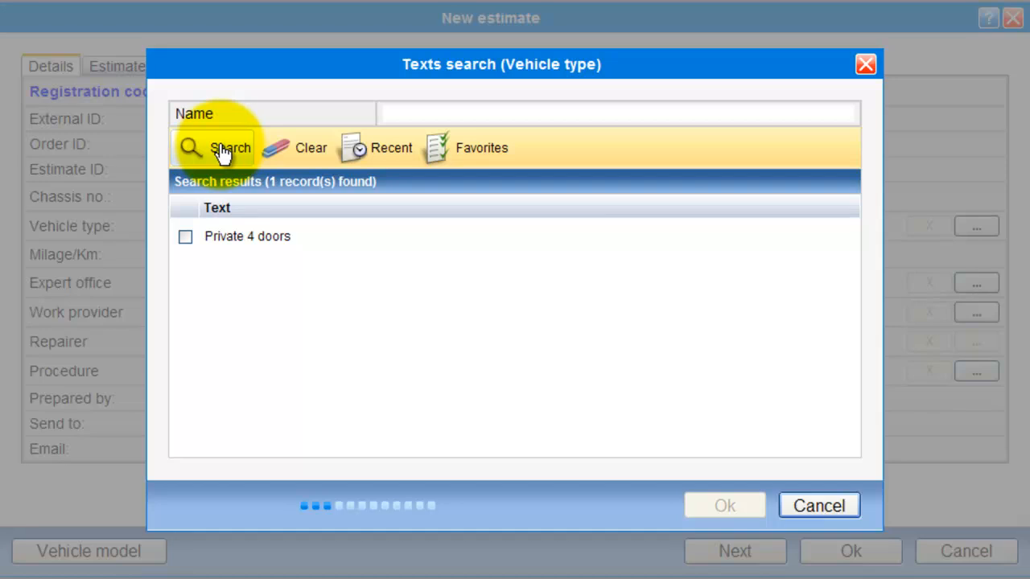
{"action": "left_click_drag", "start_coordinate": [851, 253], "coordinate": [821, 262]}
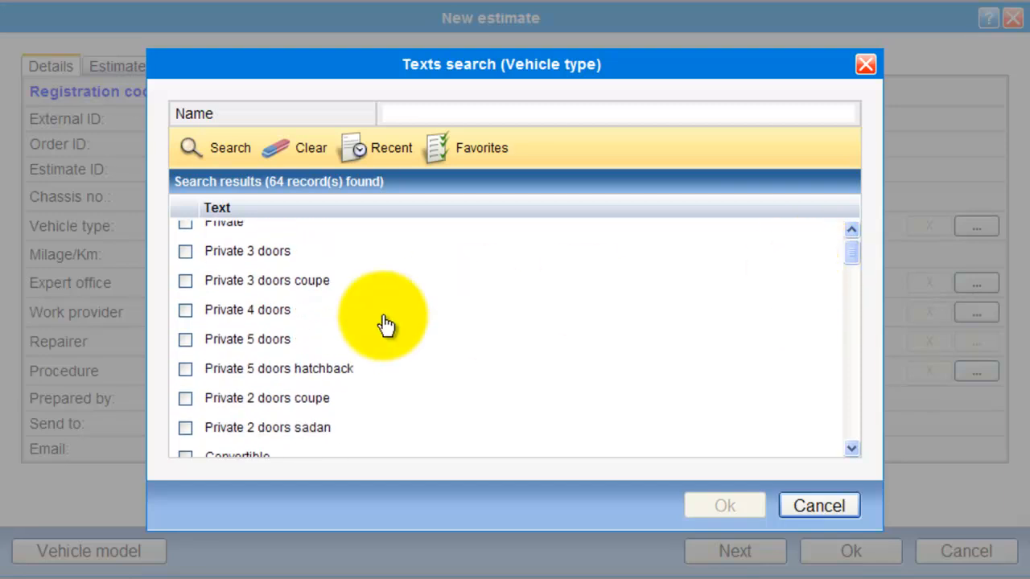
{"action": "left_click", "coordinate": [185, 339]}
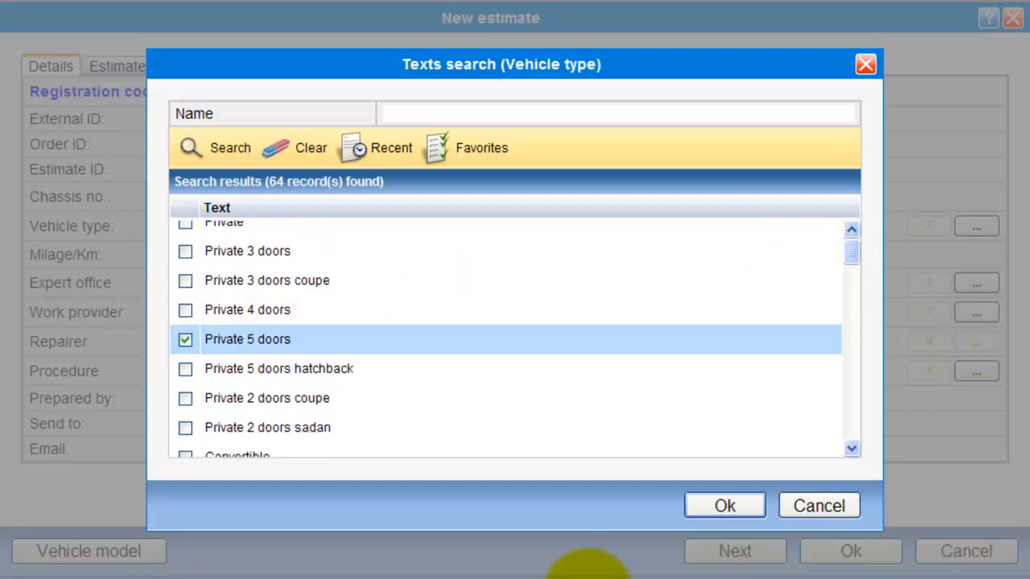
{"action": "left_click", "coordinate": [724, 505]}
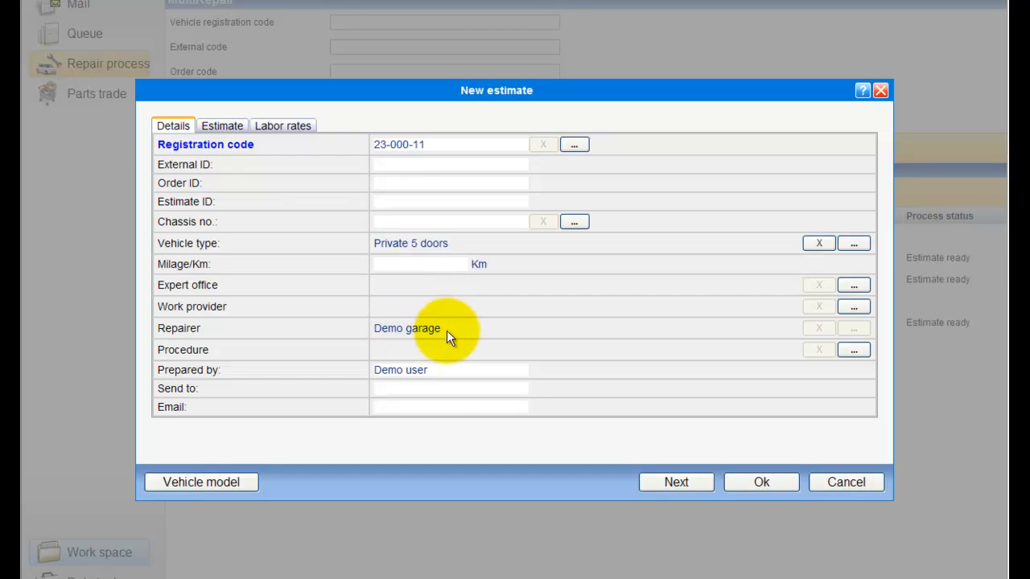
Pick Demo insurer from the Entities search as the estimate's work provider.
{"action": "left_click_drag", "start_coordinate": [443, 328], "coordinate": [392, 328]}
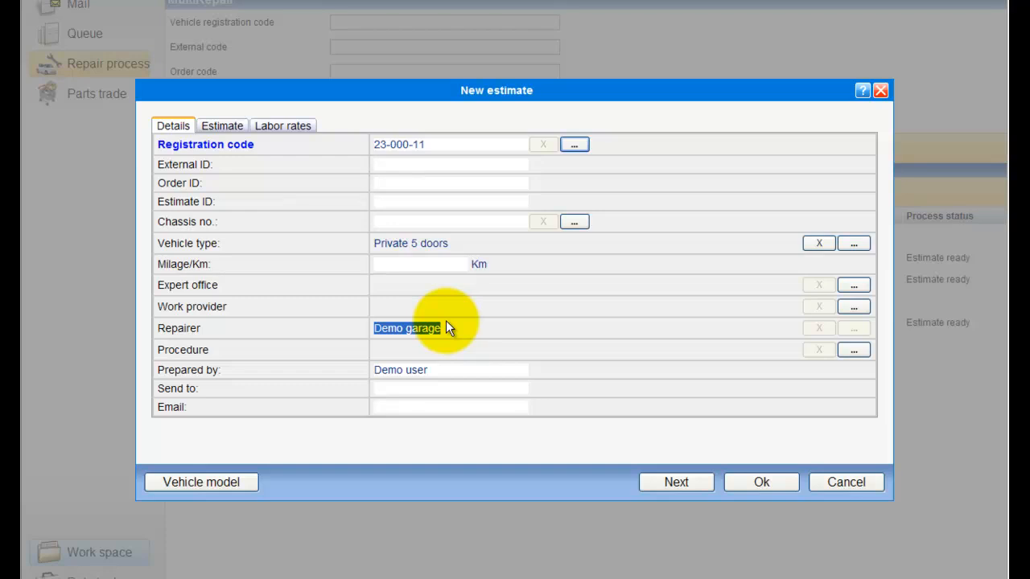
{"action": "left_click", "coordinate": [859, 311]}
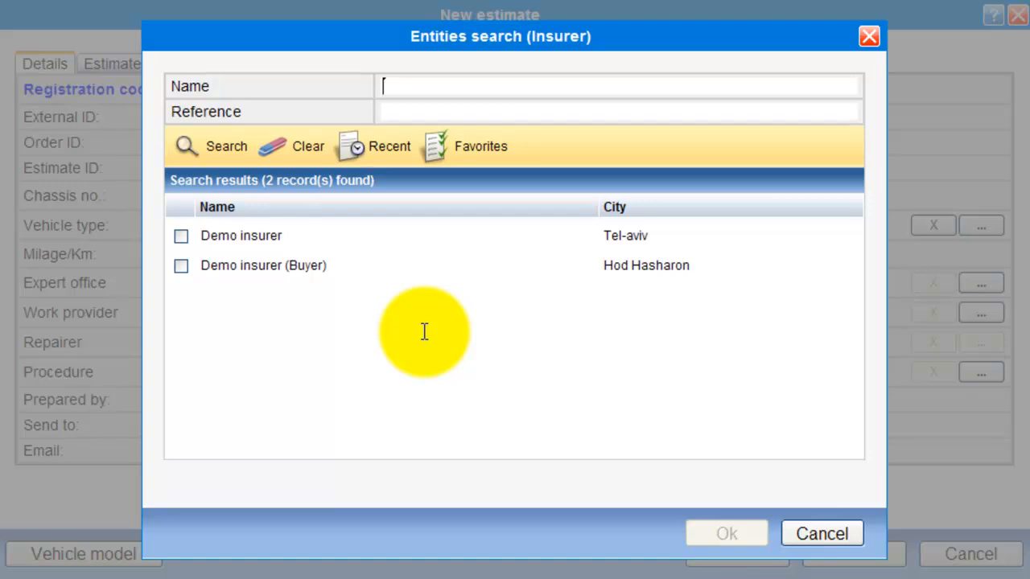
{"action": "left_click", "coordinate": [181, 236]}
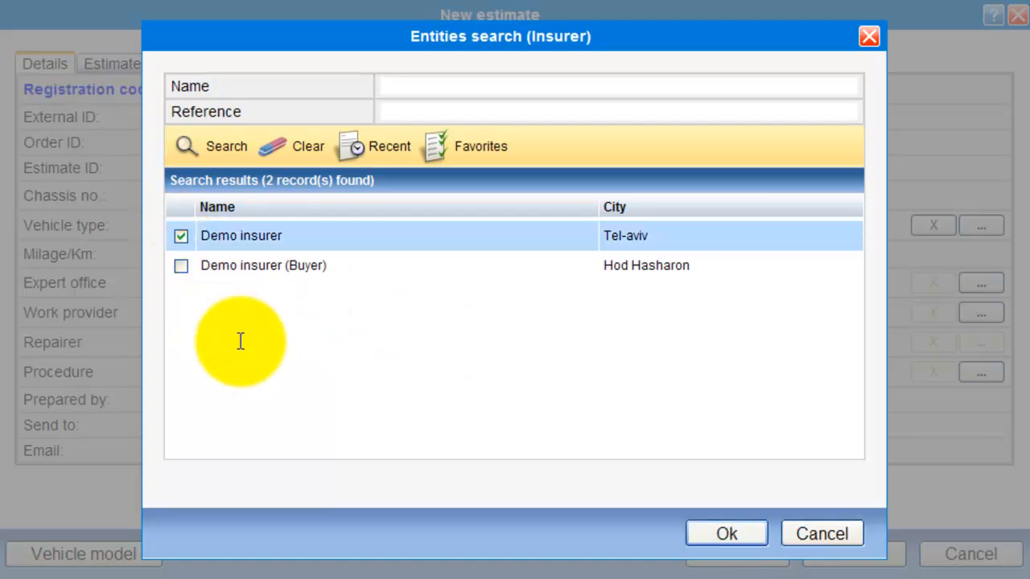
{"action": "left_click", "coordinate": [726, 533]}
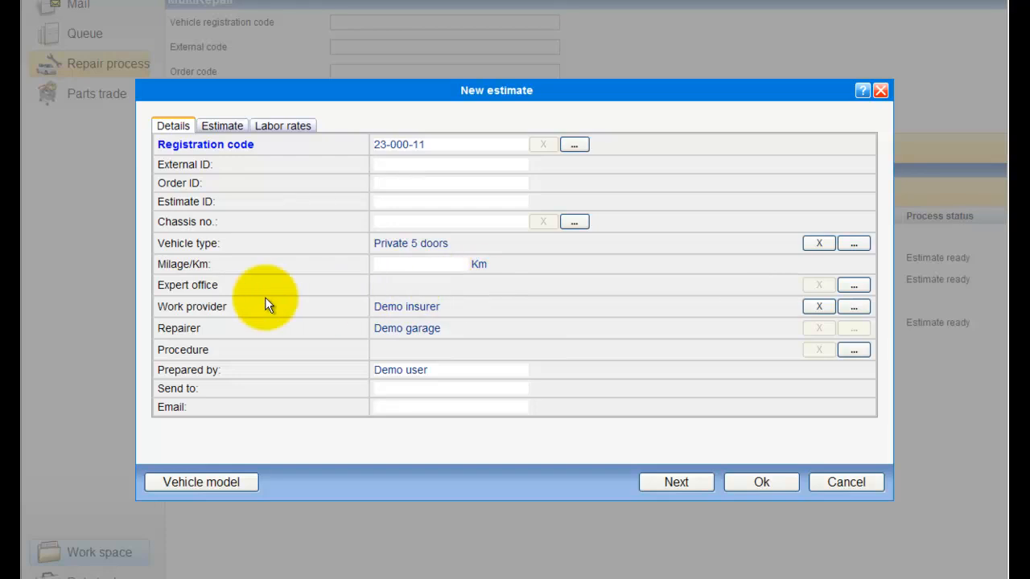
Select Demo assessor office from the list as the estimate's expert office.
{"action": "left_click_drag", "start_coordinate": [219, 284], "coordinate": [158, 283]}
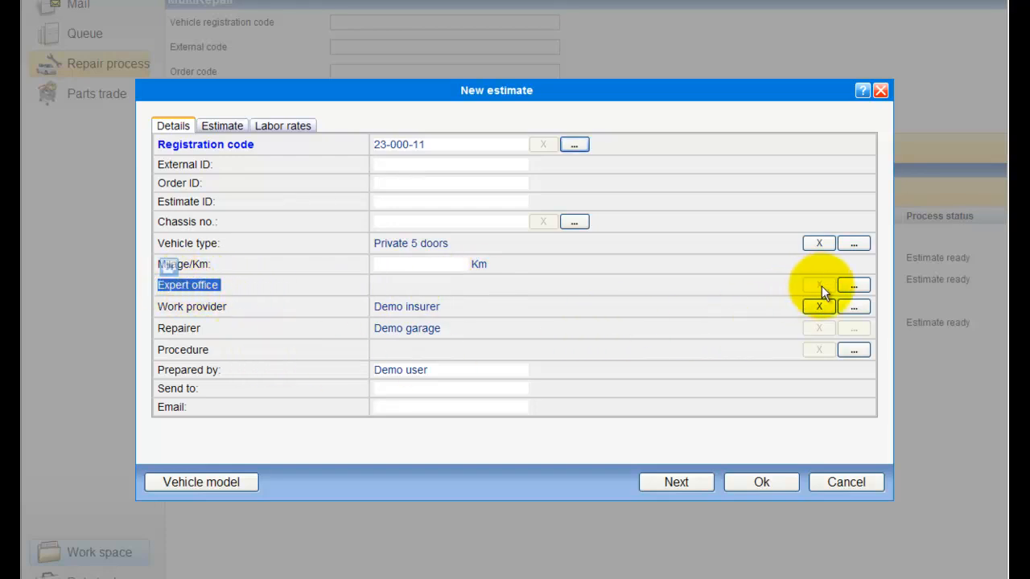
{"action": "left_click", "coordinate": [857, 291]}
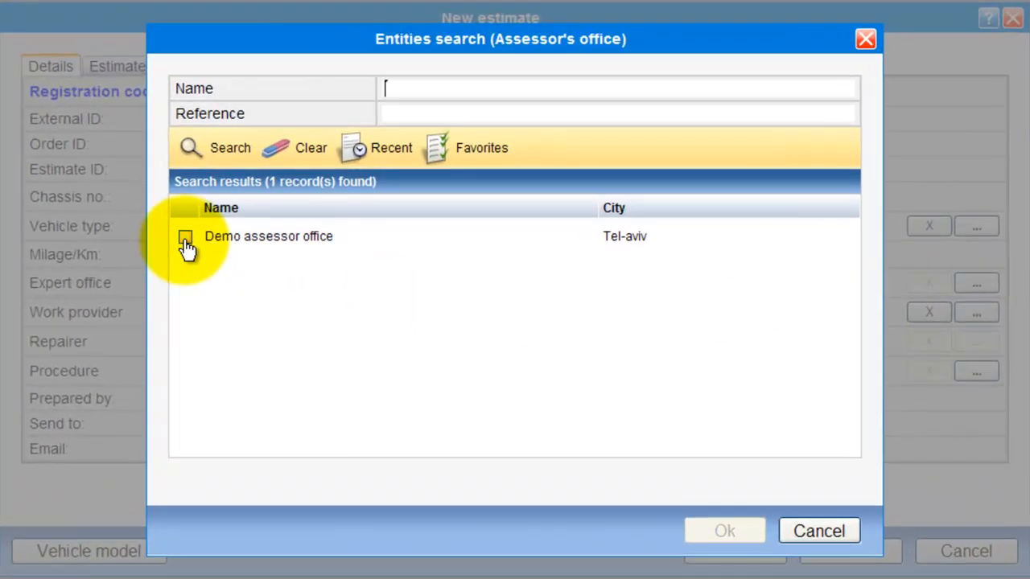
{"action": "left_click", "coordinate": [186, 238]}
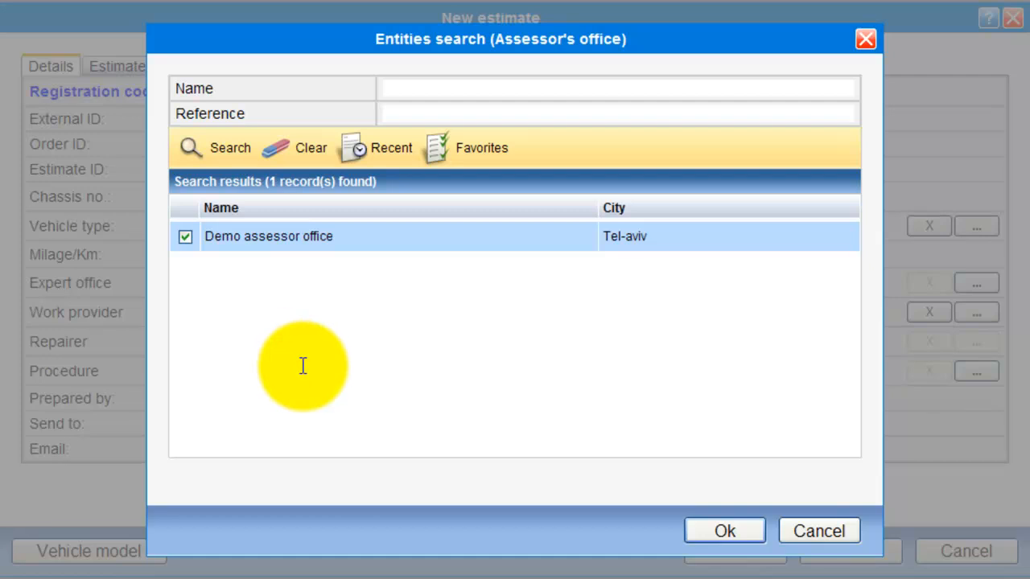
{"action": "left_click", "coordinate": [741, 537]}
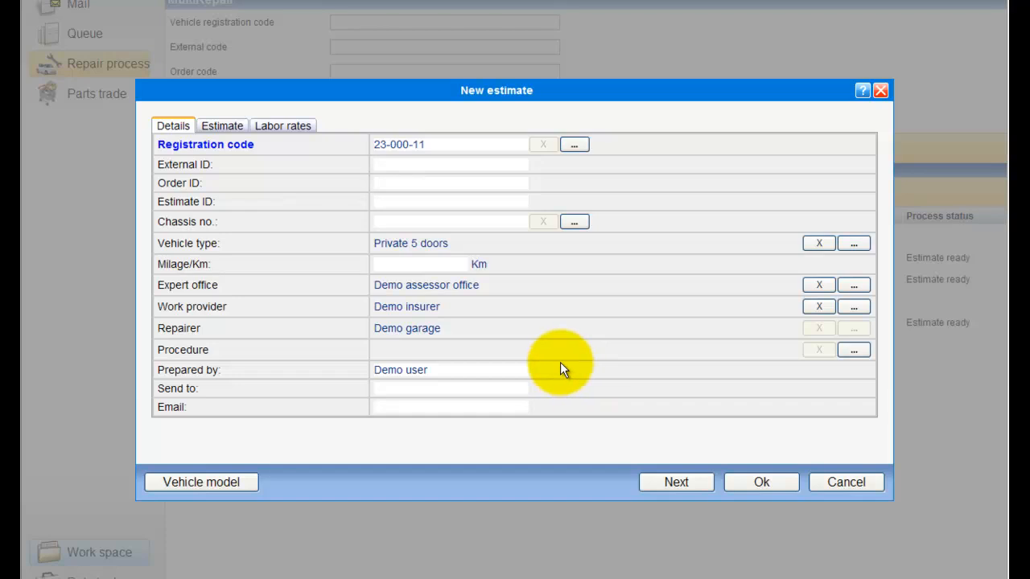
Review the Procedure and Prepared by fields, enter Send to, then show the Estimate settings.
{"action": "left_click_drag", "start_coordinate": [209, 350], "coordinate": [153, 347]}
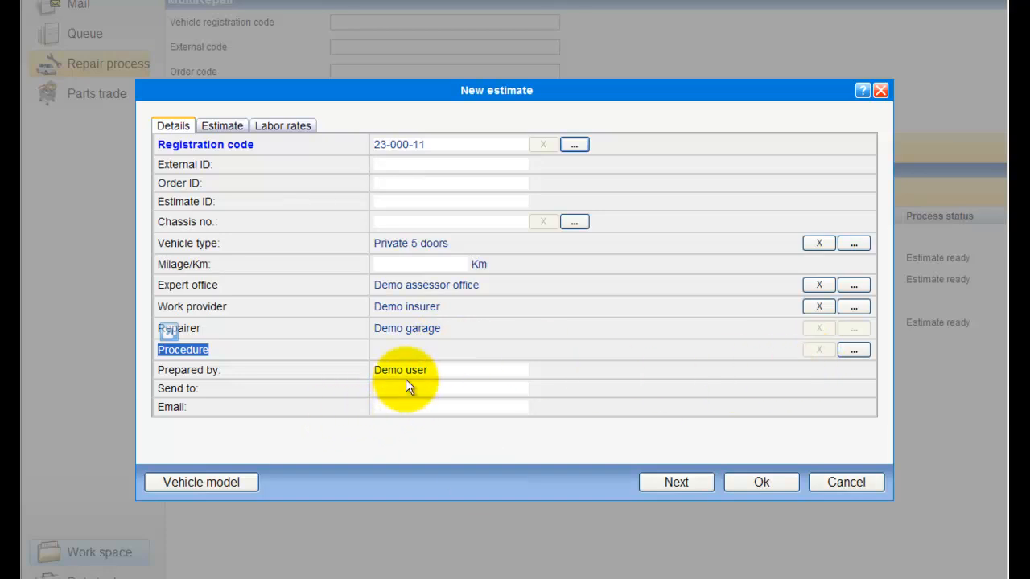
{"action": "left_click_drag", "start_coordinate": [432, 372], "coordinate": [375, 370]}
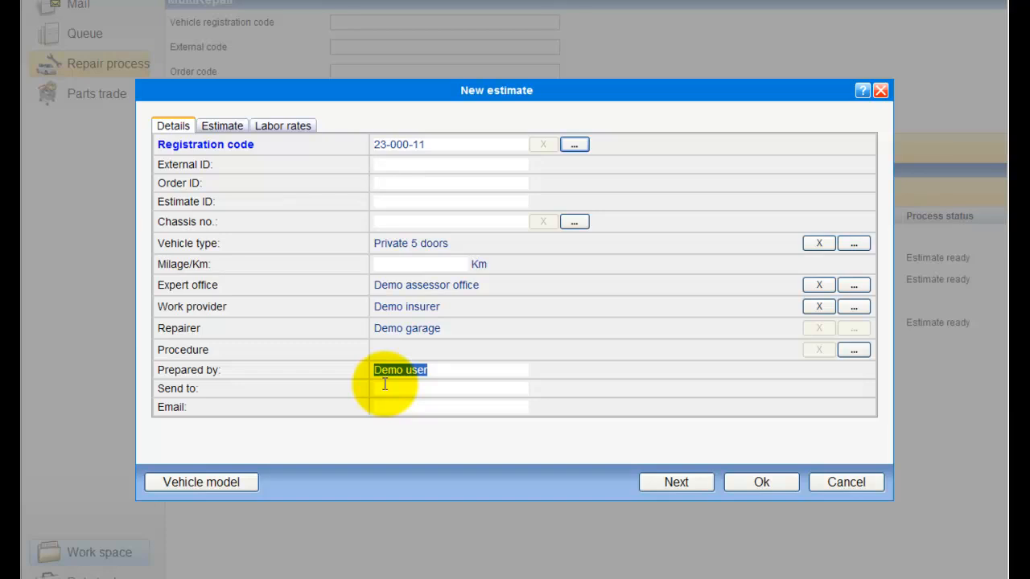
{"action": "left_click", "coordinate": [384, 387]}
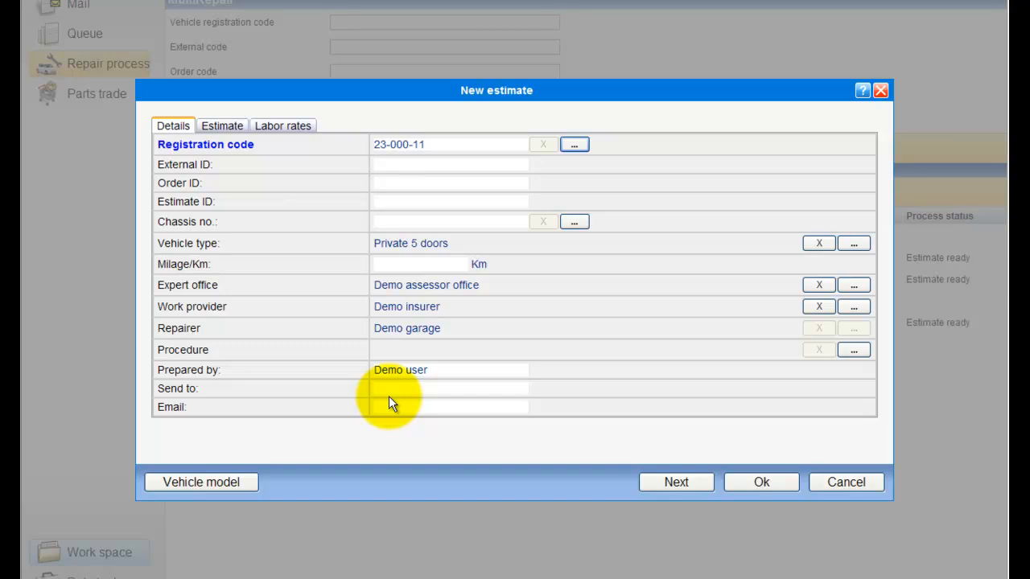
{"action": "left_click", "coordinate": [237, 133]}
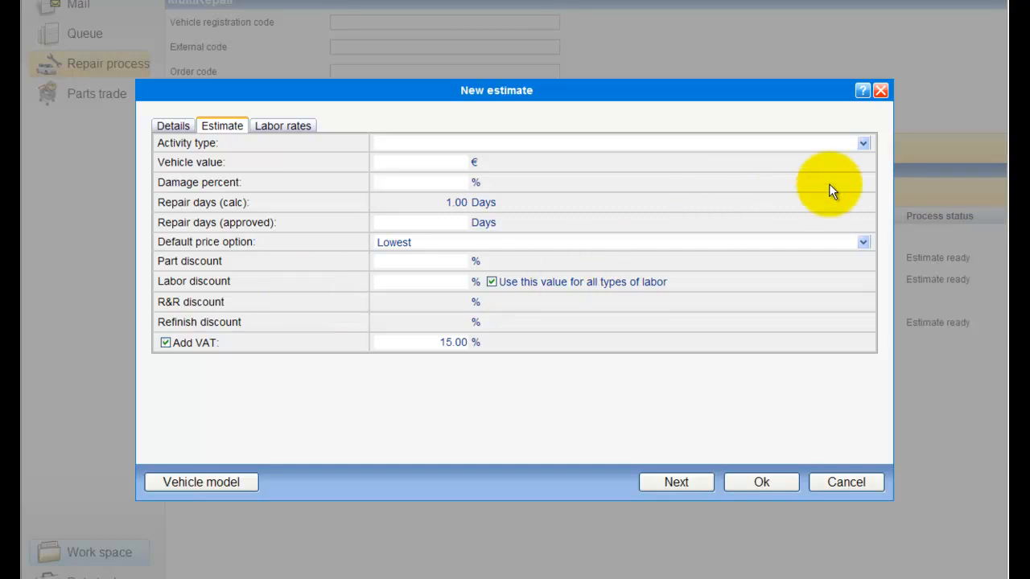
Set activity type Damage repair and default price option Lowest, passing through the discount fields.
{"action": "left_click", "coordinate": [861, 144]}
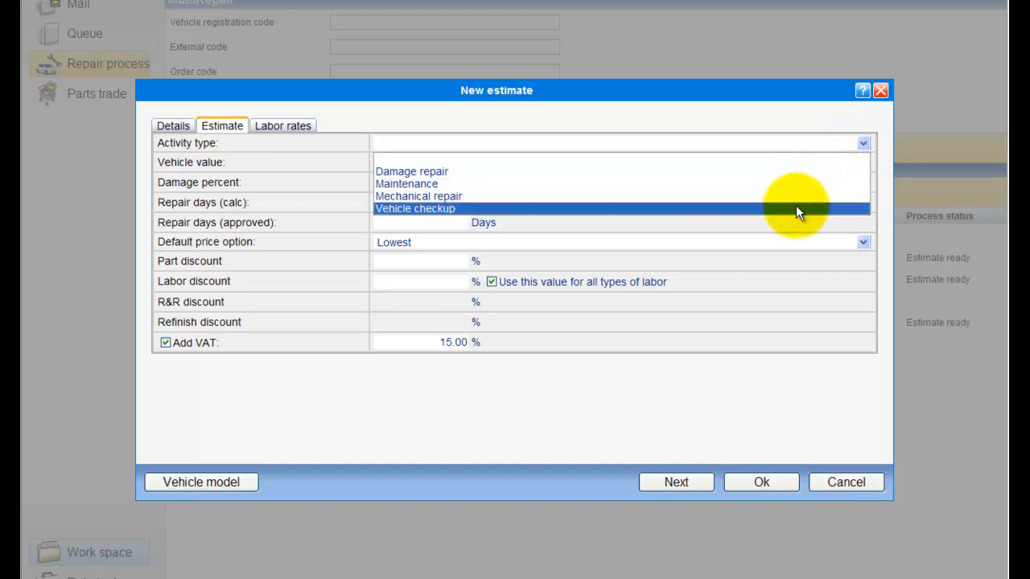
{"action": "left_click", "coordinate": [797, 173]}
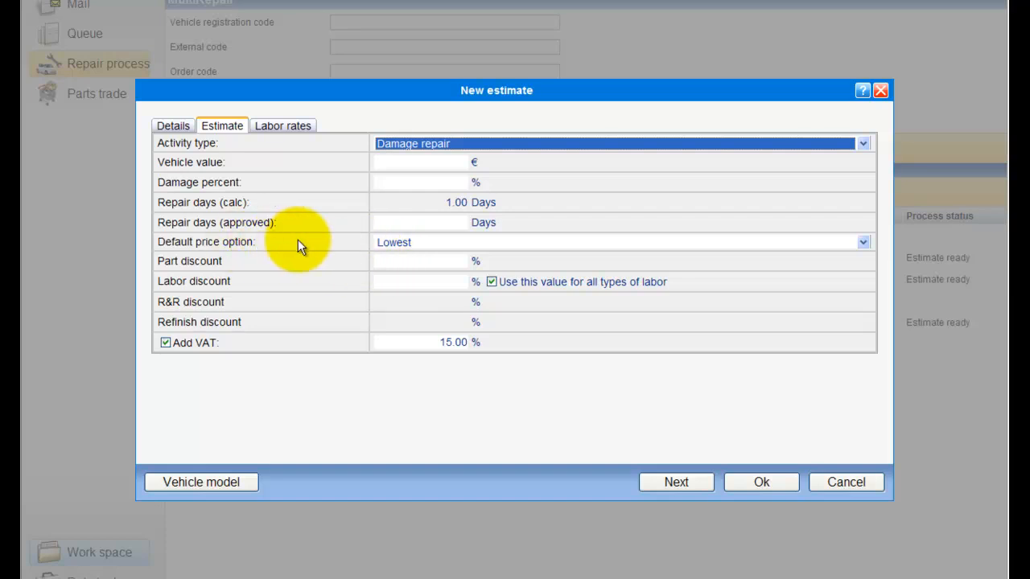
{"action": "left_click", "coordinate": [481, 245]}
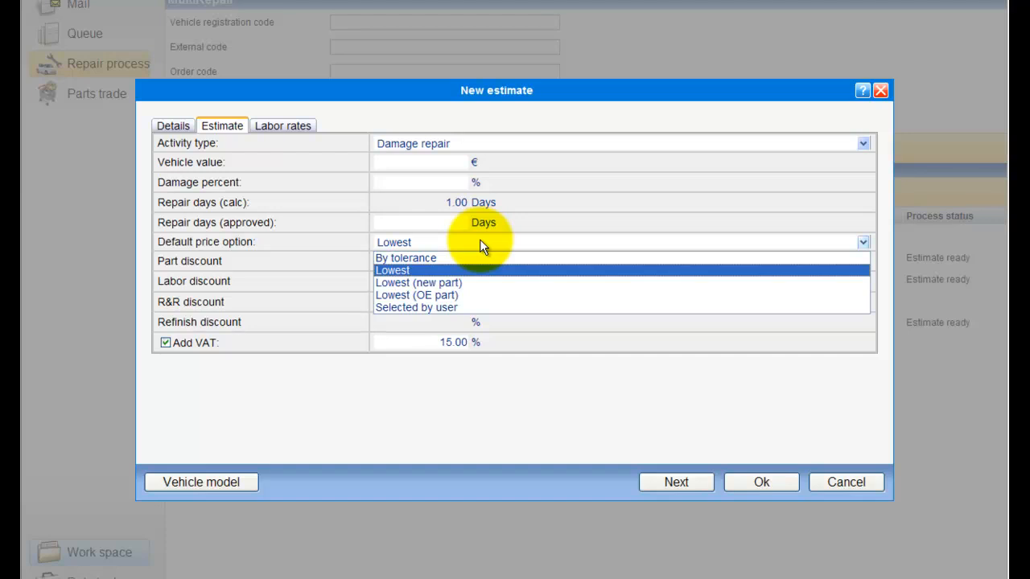
{"action": "left_click", "coordinate": [413, 272]}
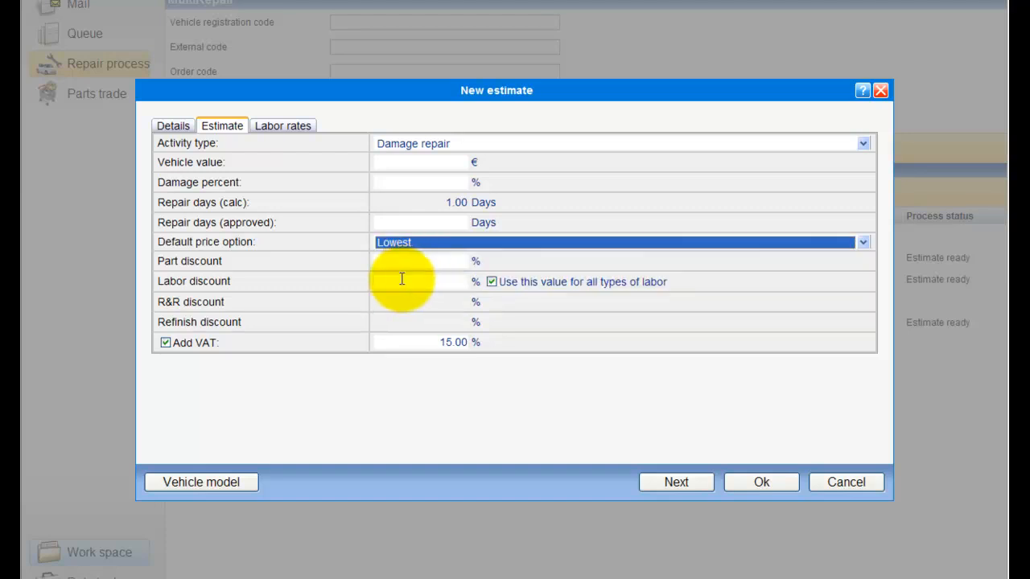
{"action": "left_click", "coordinate": [413, 260]}
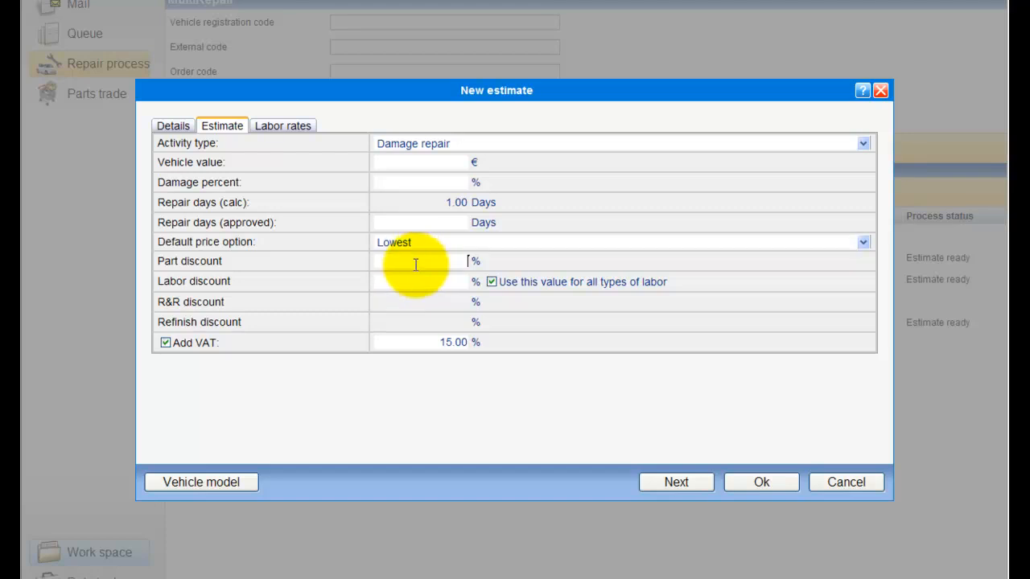
{"action": "left_click", "coordinate": [414, 279]}
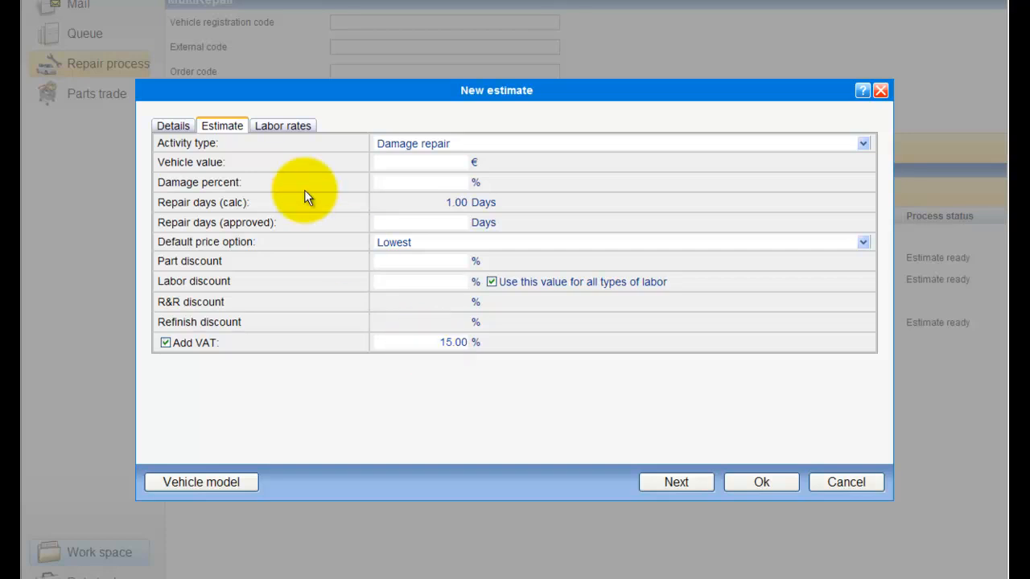
{"action": "left_click", "coordinate": [280, 129]}
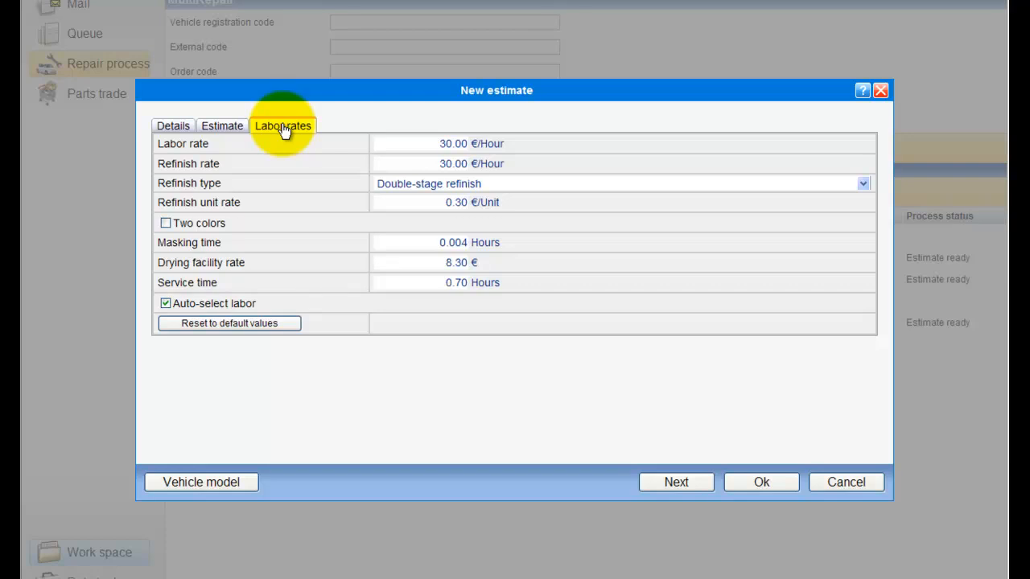
{"action": "left_click_drag", "start_coordinate": [407, 144], "coordinate": [471, 184]}
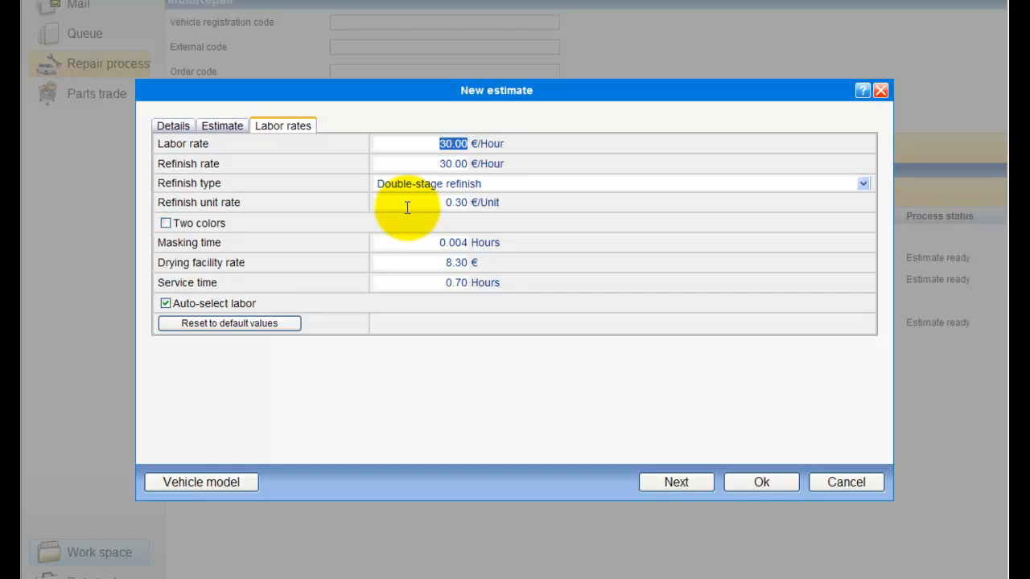
{"action": "left_click", "coordinate": [445, 184]}
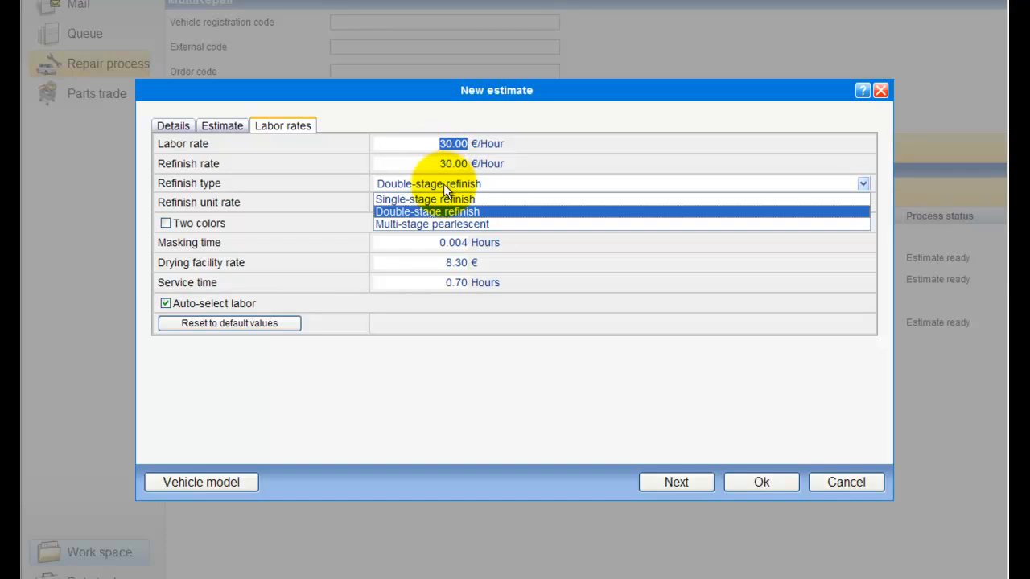
{"action": "left_click", "coordinate": [444, 183]}
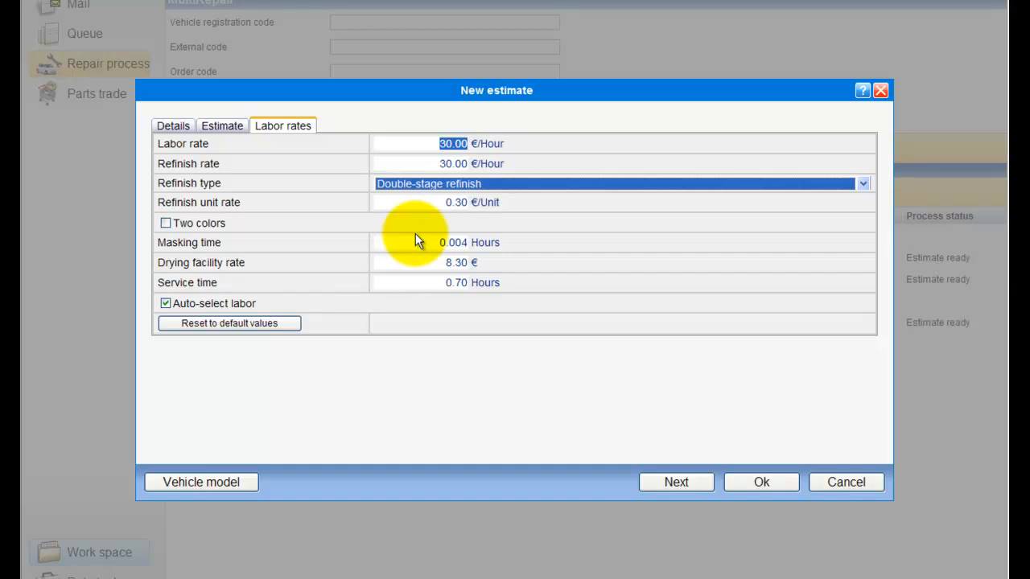
{"action": "left_click", "coordinate": [446, 202]}
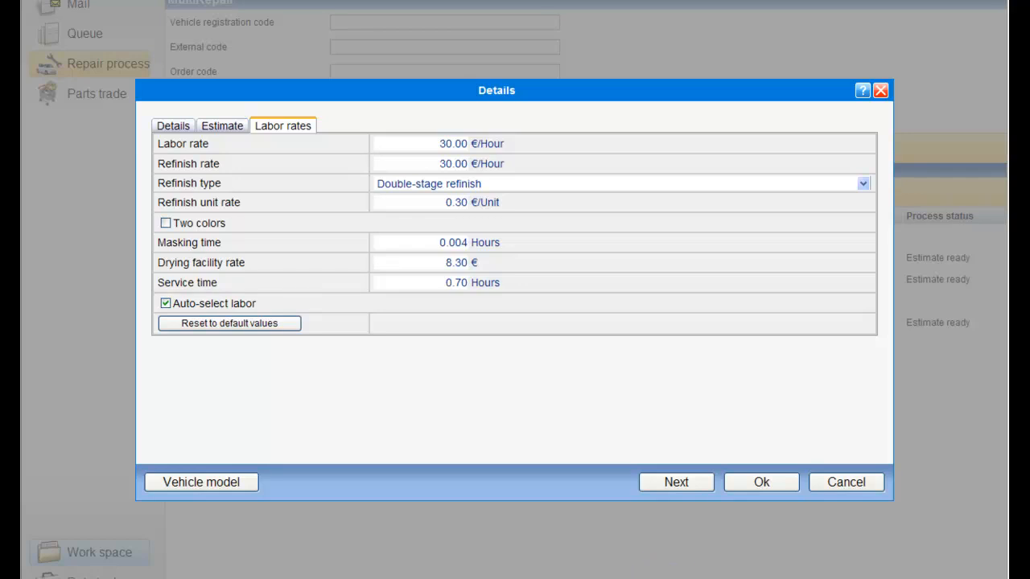
Move on to vehicle model selection and browse the Audi 80 models.
{"action": "left_click", "coordinate": [685, 486]}
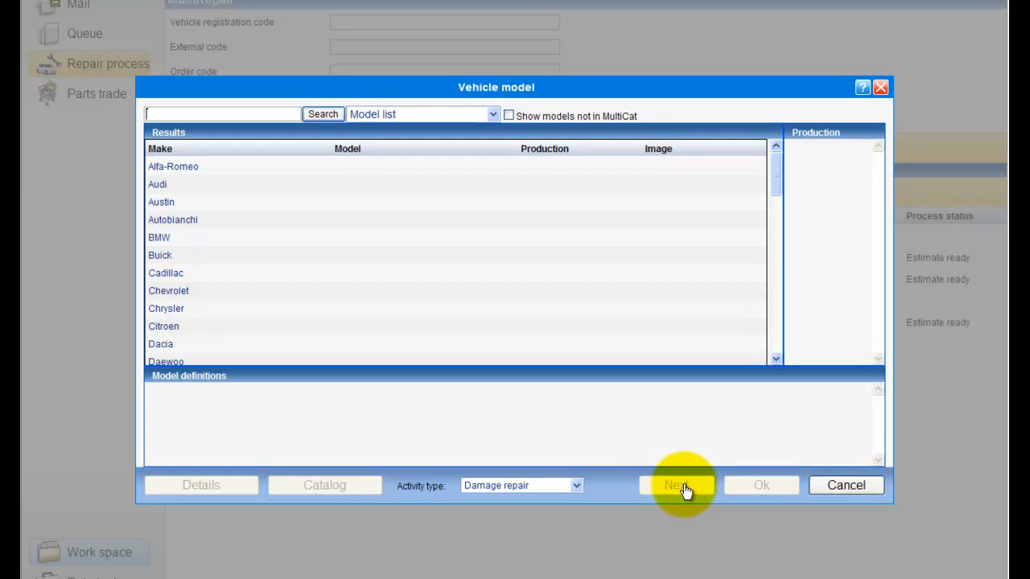
{"action": "mouse_move", "coordinate": [774, 185]}
{"action": "left_mouse_down"}
{"action": "mouse_move", "coordinate": [763, 376]}
{"action": "mouse_move", "coordinate": [769, 165]}
{"action": "left_mouse_up"}
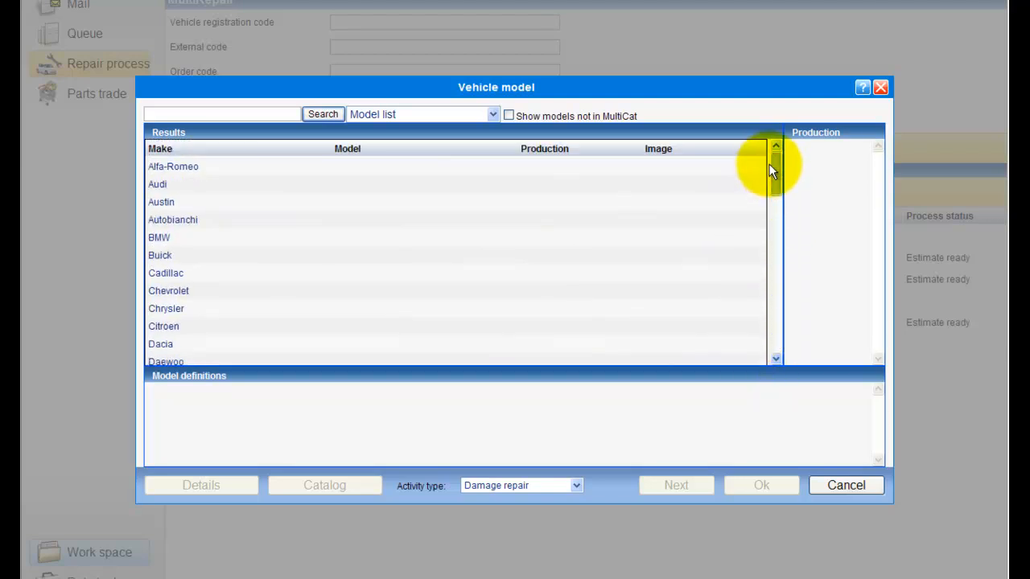
{"action": "left_click", "coordinate": [157, 186]}
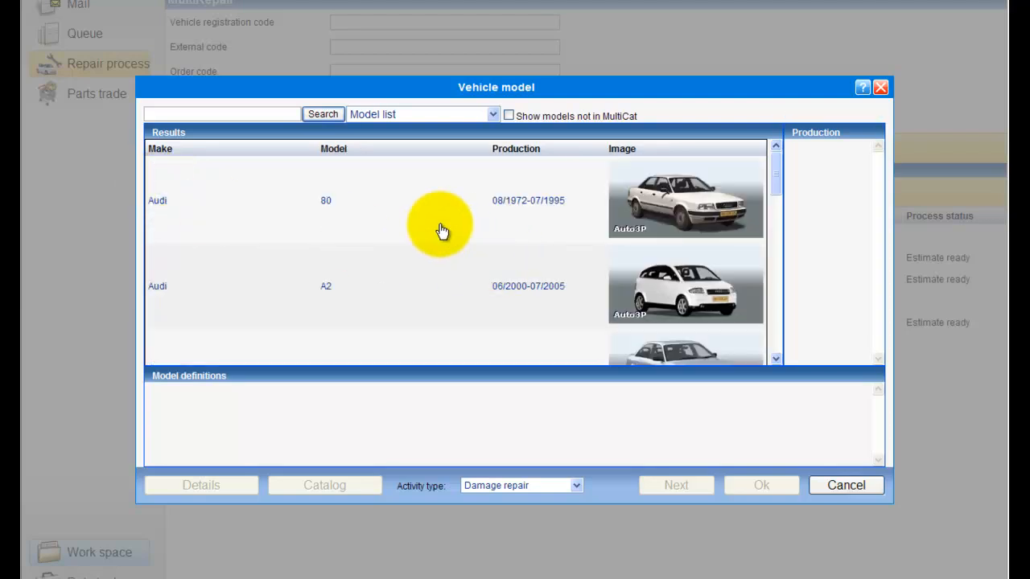
{"action": "left_click", "coordinate": [442, 231]}
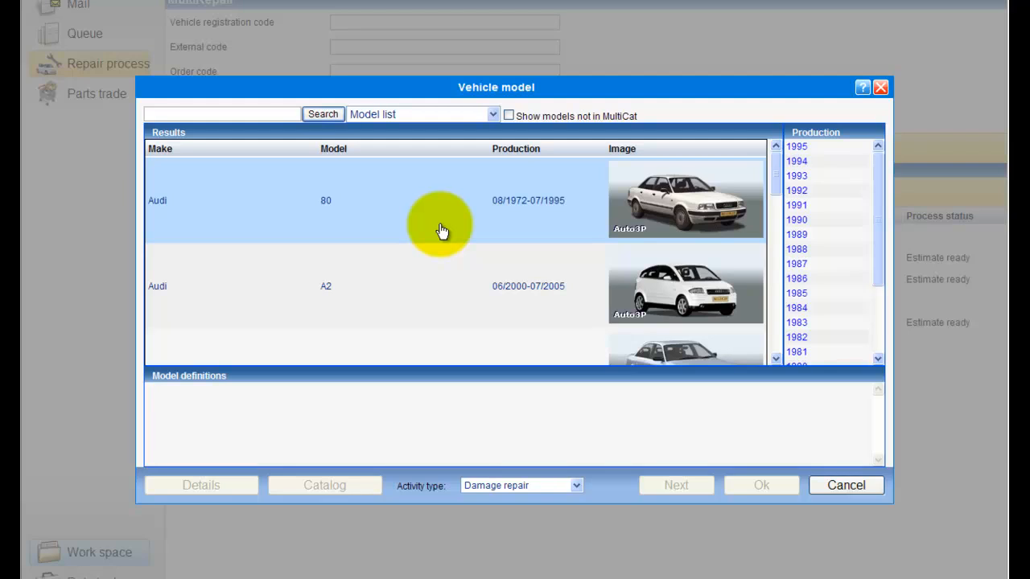
Search '307', select the Peugeot 307 and choose production year 2007.
{"action": "left_click", "coordinate": [259, 114]}
{"action": "type", "text": "307"}
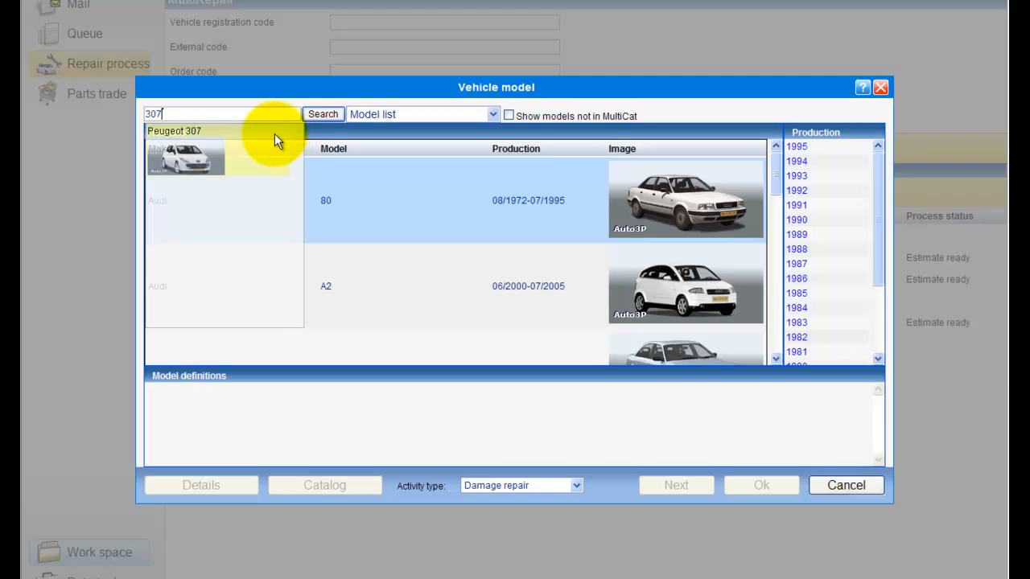
{"action": "left_click", "coordinate": [205, 146]}
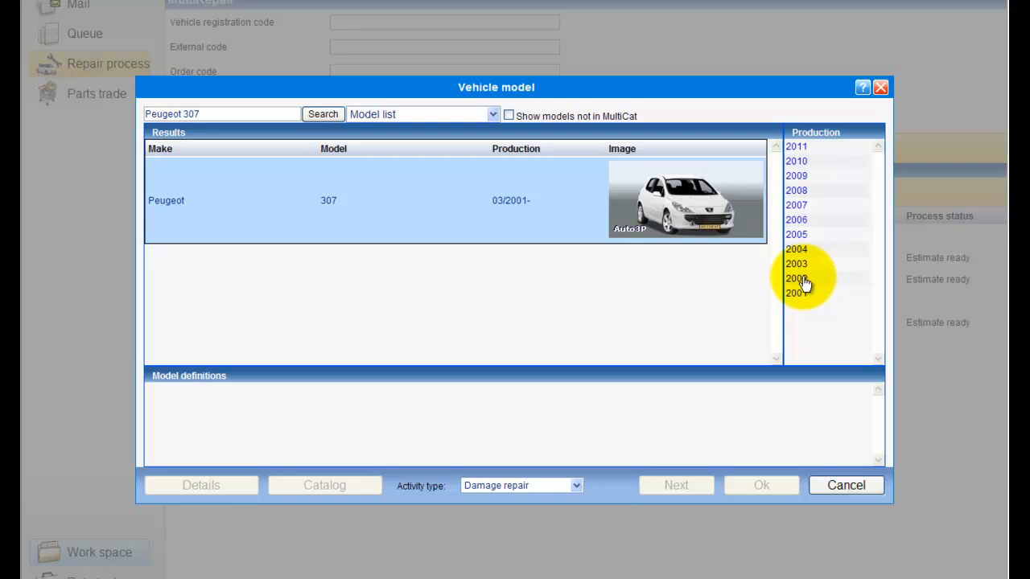
{"action": "left_click", "coordinate": [798, 209]}
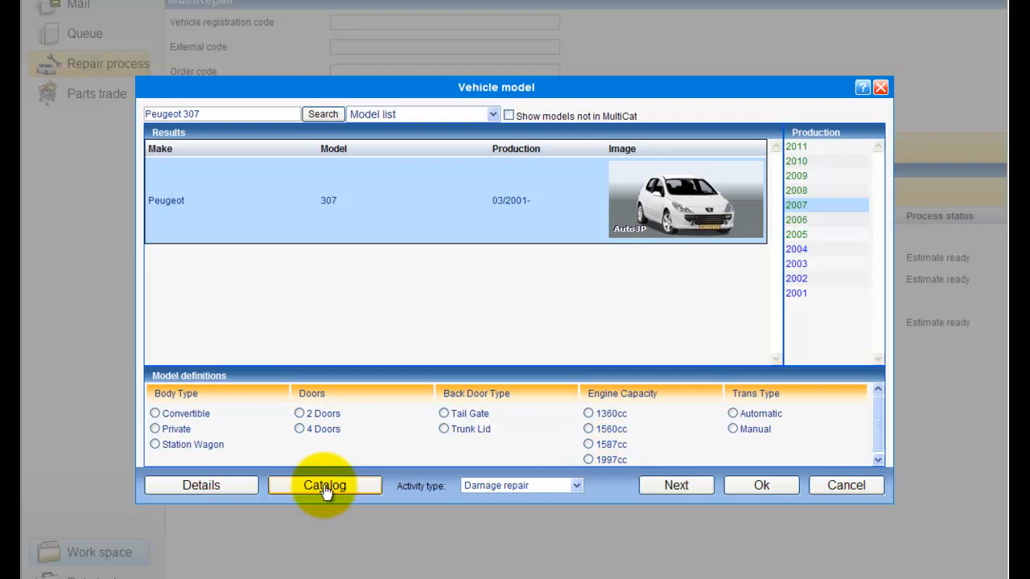
Define the car as Private, 4 doors, Tail Gate, 1560cc with Manual transmission.
{"action": "left_click", "coordinate": [155, 428]}
{"action": "left_click", "coordinate": [300, 429]}
{"action": "left_click", "coordinate": [443, 413]}
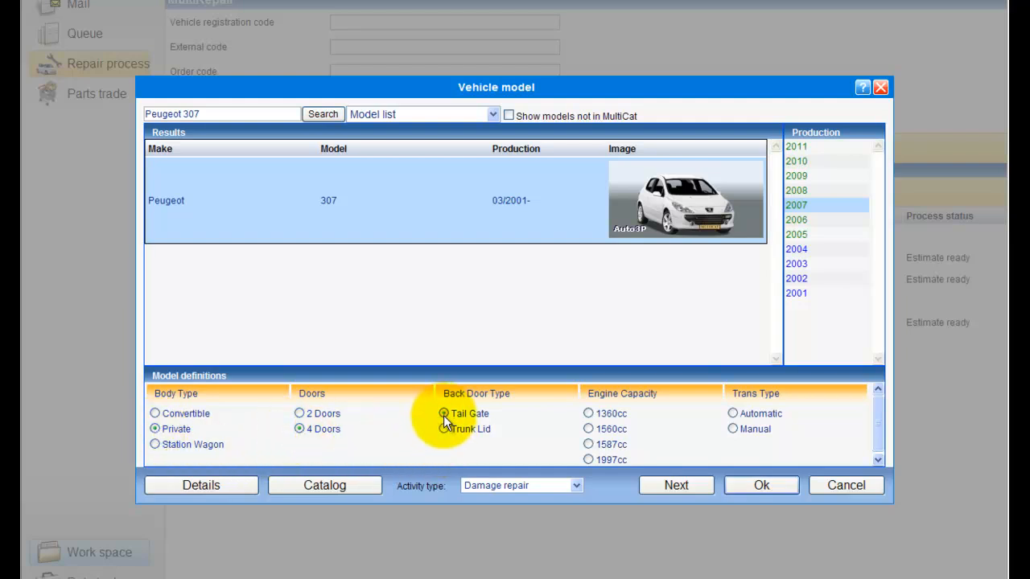
{"action": "left_click", "coordinate": [588, 432]}
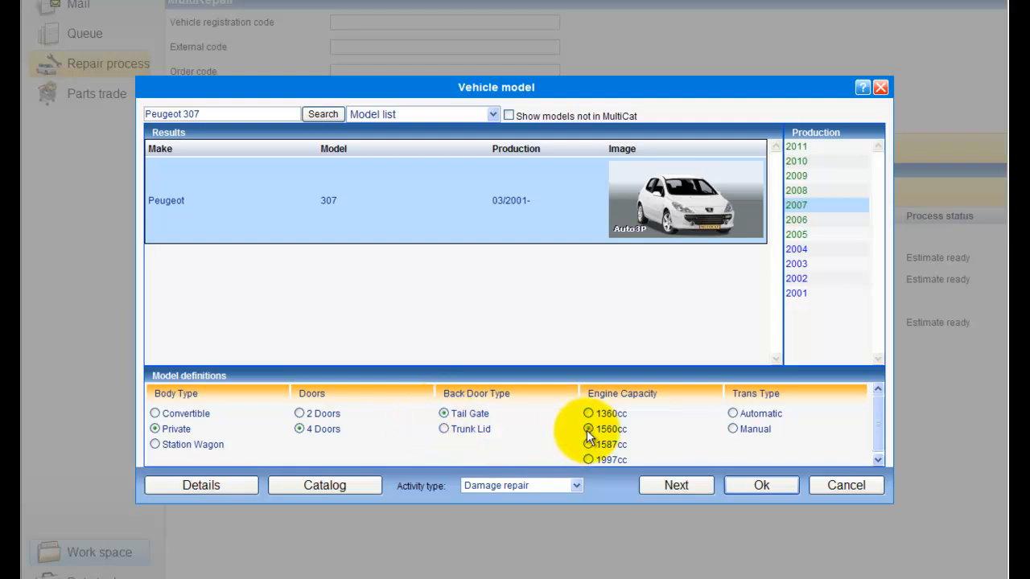
{"action": "left_click", "coordinate": [733, 429]}
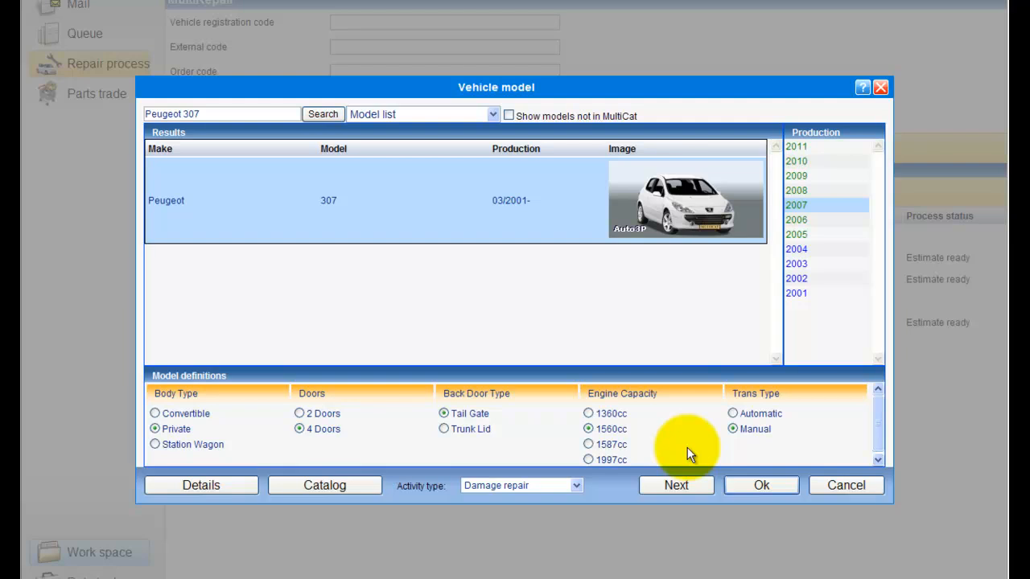
Keep Damage repair as activity type and Model list search, and proceed to the parts catalog.
{"action": "left_click", "coordinate": [575, 486]}
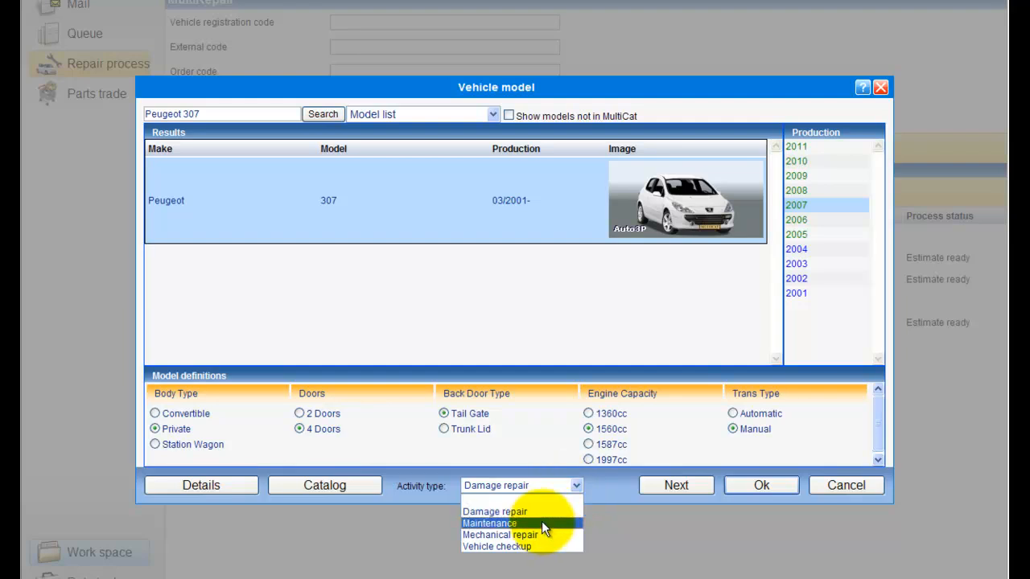
{"action": "left_click", "coordinate": [541, 515]}
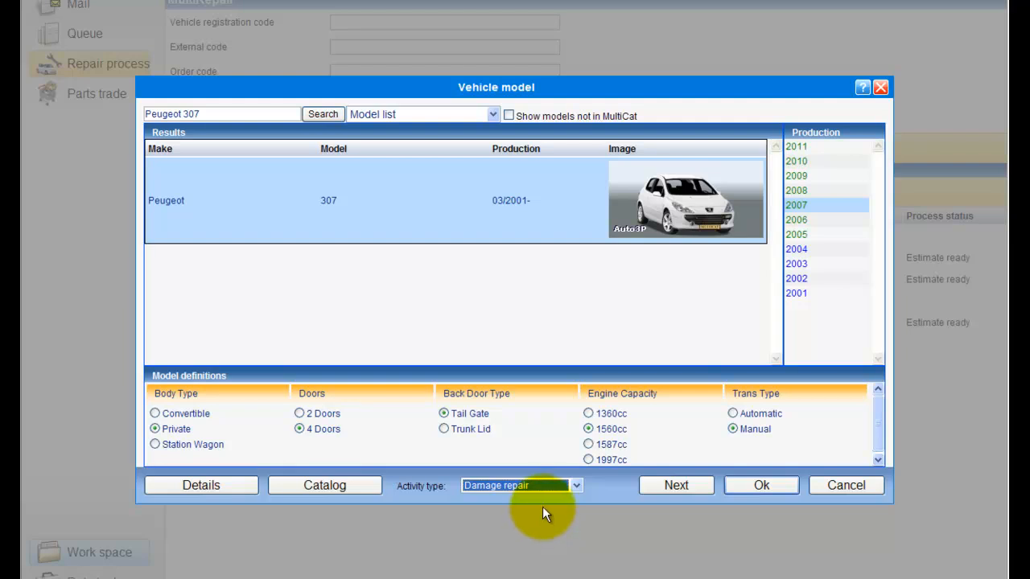
{"action": "left_click", "coordinate": [493, 115]}
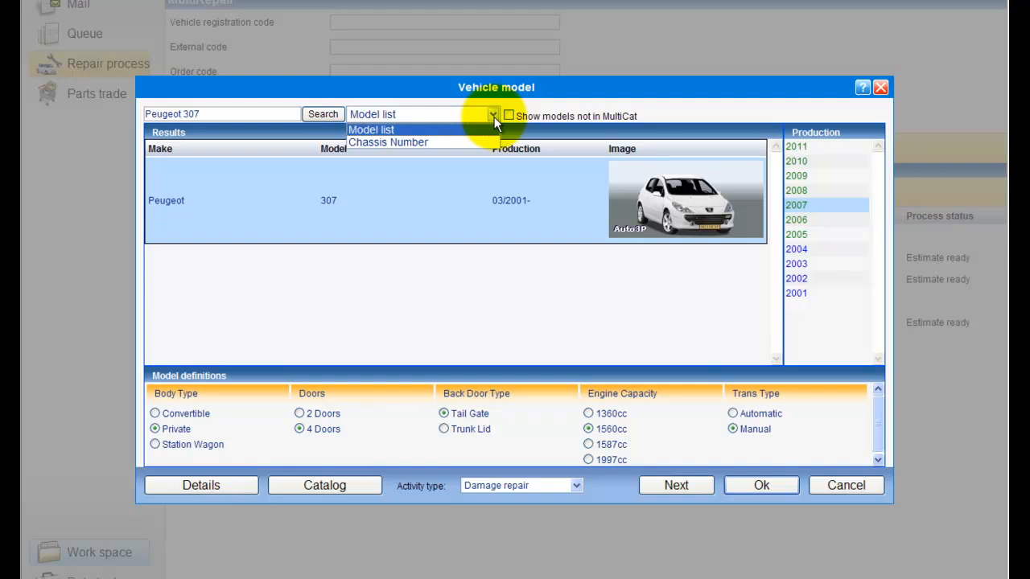
{"action": "left_click", "coordinate": [494, 116]}
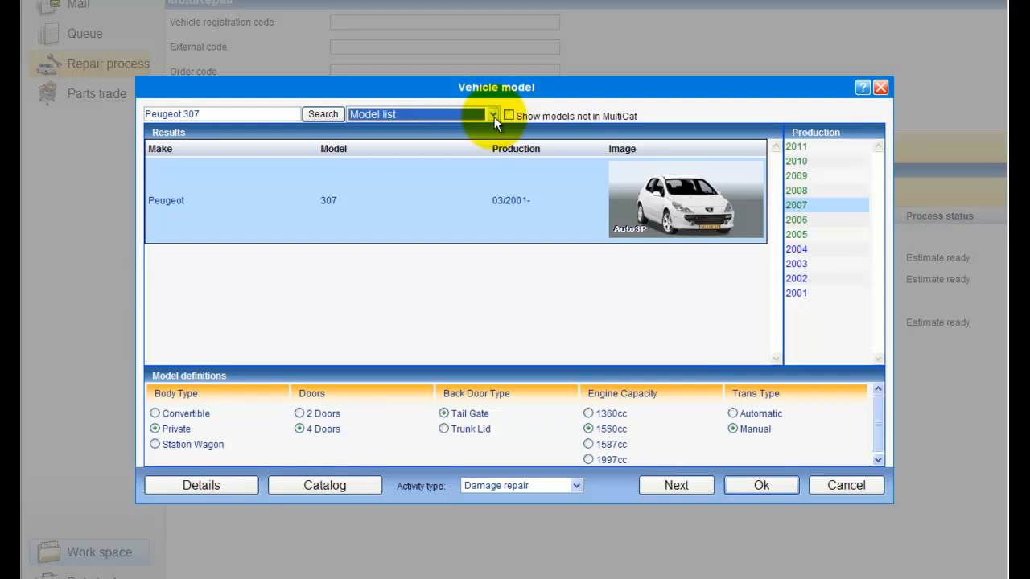
{"action": "left_click", "coordinate": [659, 497]}
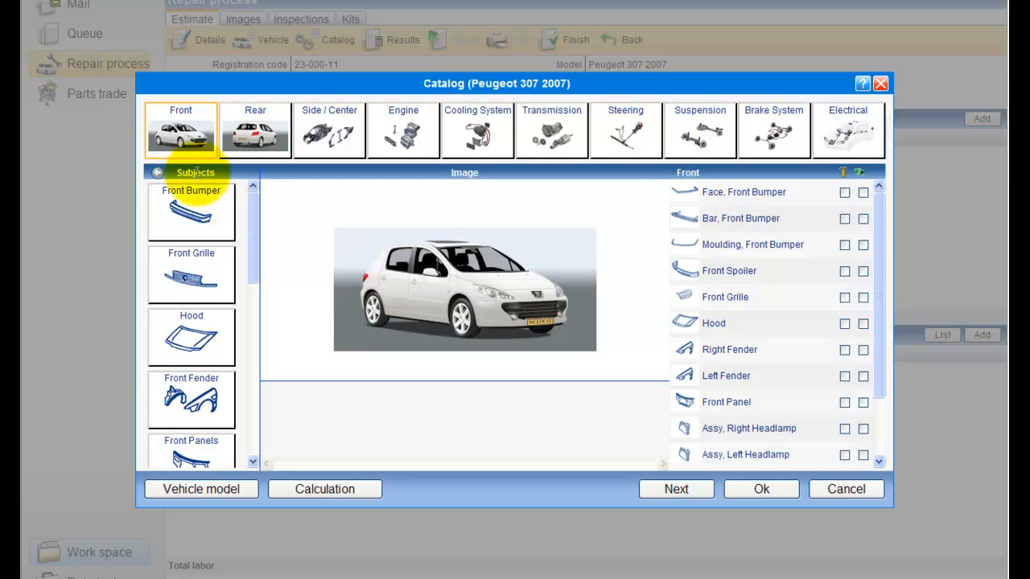
Browse the front and rear parts, then mark the hood for replacement.
{"action": "mouse_move", "coordinate": [251, 207]}
{"action": "left_mouse_down"}
{"action": "mouse_move", "coordinate": [239, 318]}
{"action": "mouse_move", "coordinate": [253, 266]}
{"action": "mouse_move", "coordinate": [251, 201]}
{"action": "left_mouse_up"}
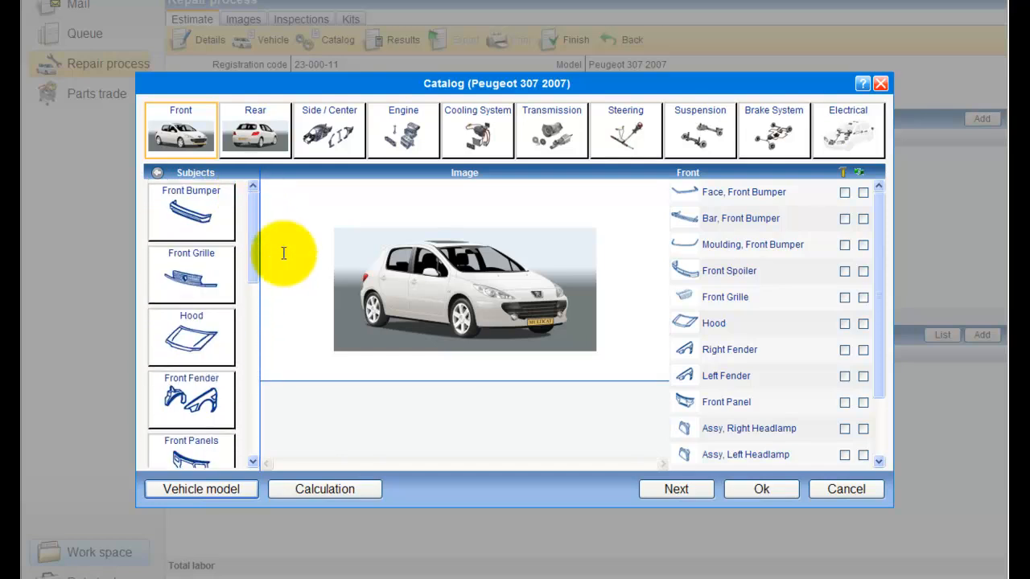
{"action": "left_click", "coordinate": [194, 218]}
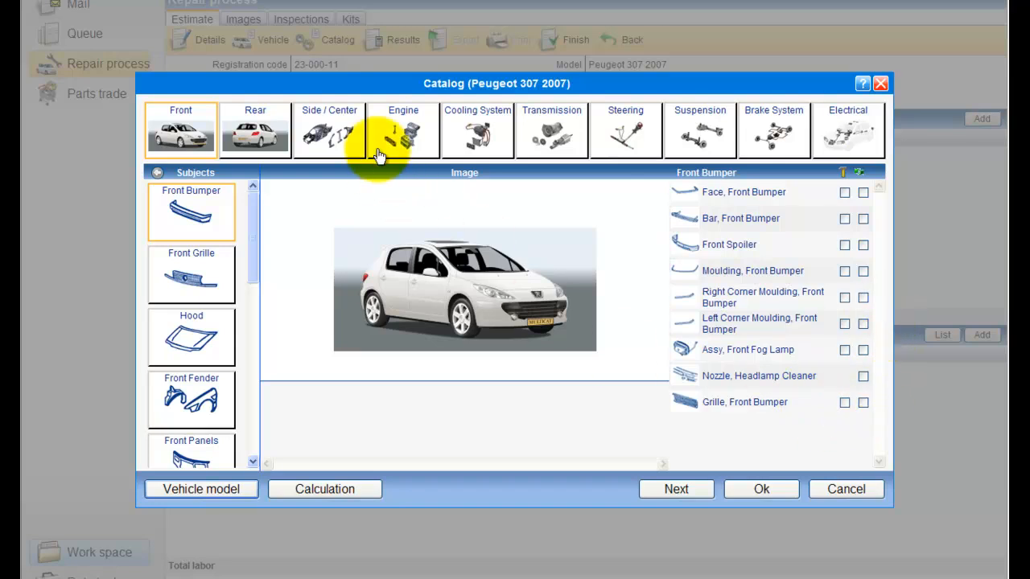
{"action": "left_click", "coordinate": [265, 142]}
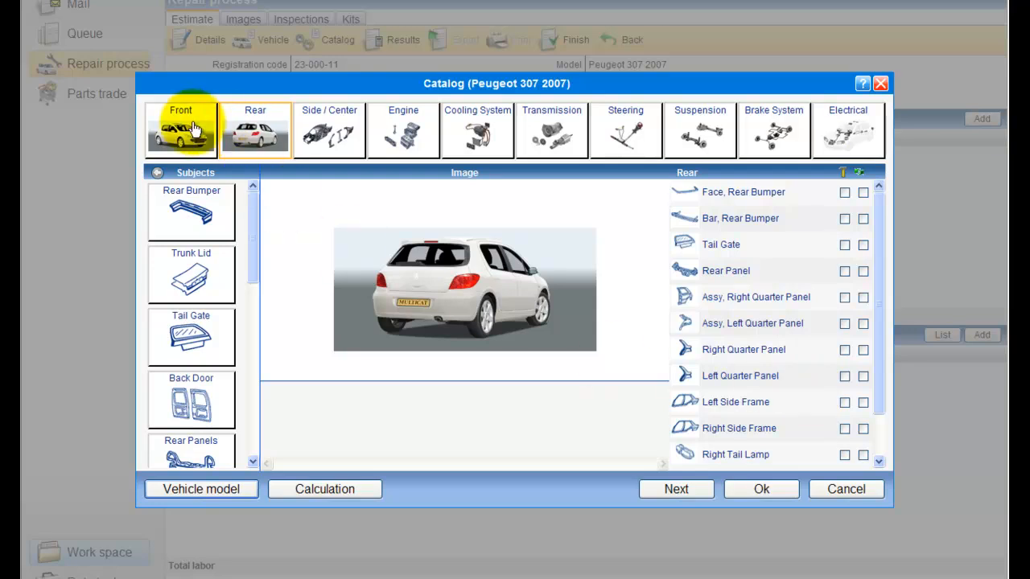
{"action": "left_click", "coordinate": [193, 129]}
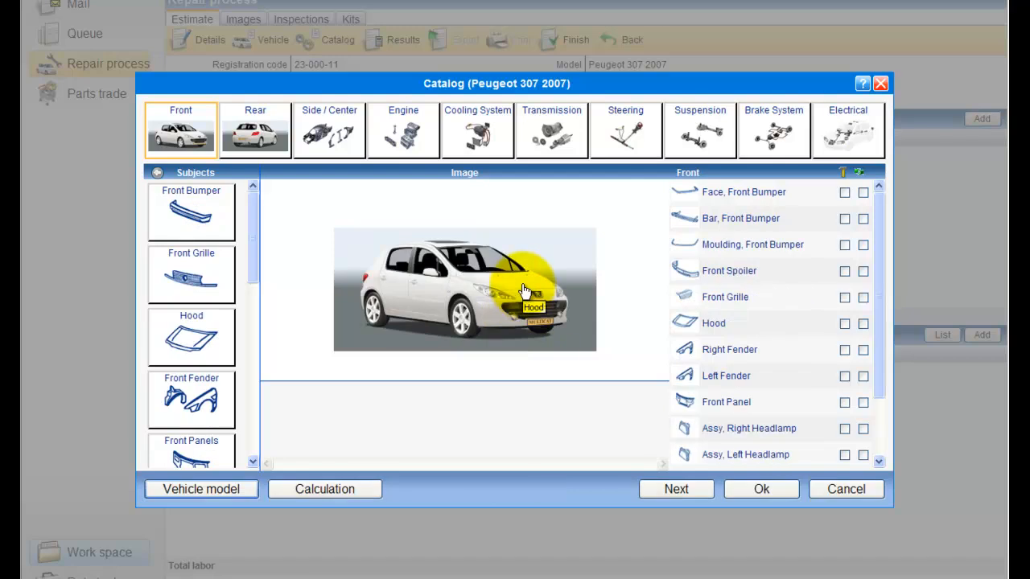
{"action": "left_click", "coordinate": [523, 290]}
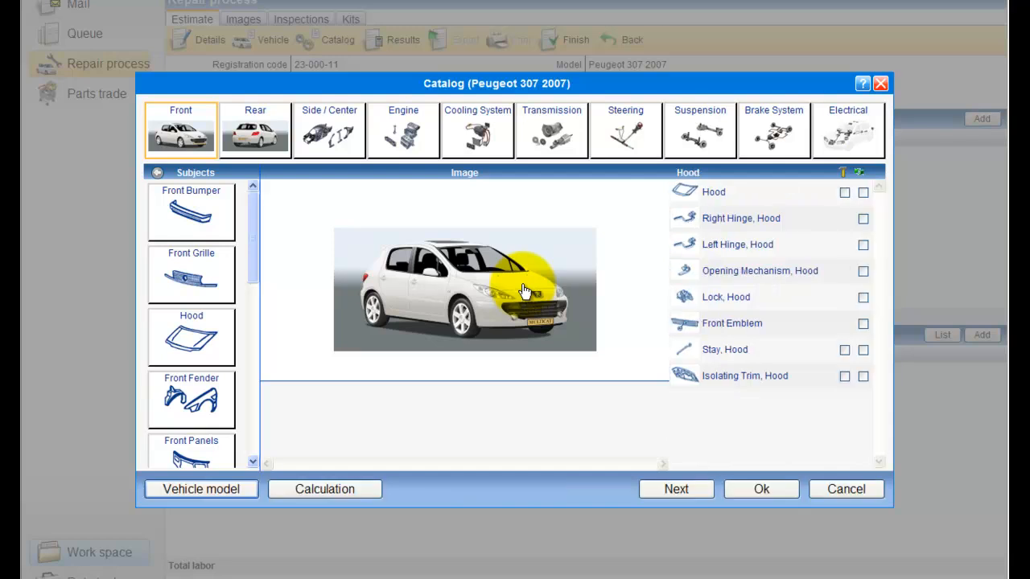
{"action": "left_click", "coordinate": [863, 194]}
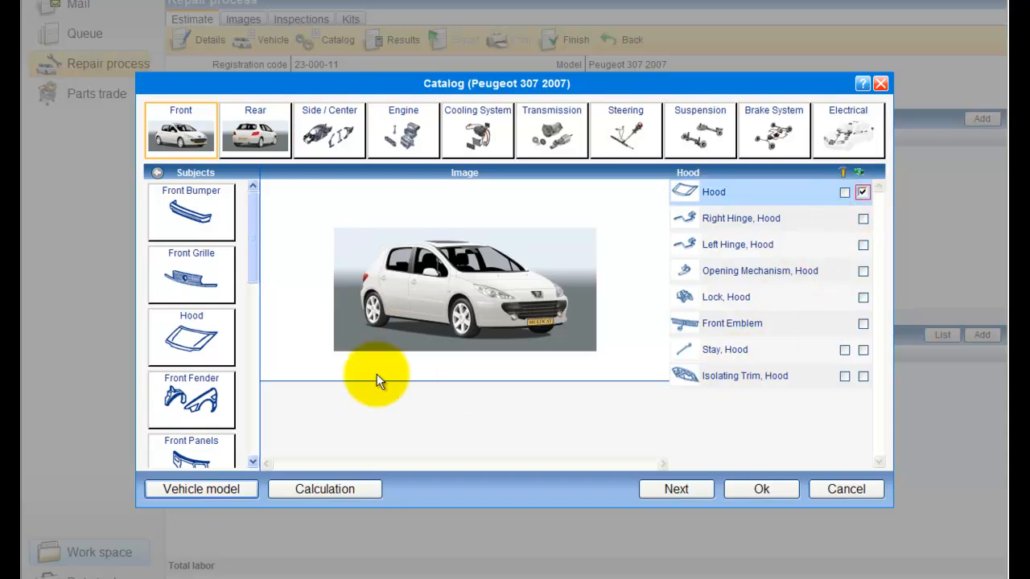
Mark the front bumper face and right fender for replacement and the left fender for repair.
{"action": "left_click", "coordinate": [176, 140]}
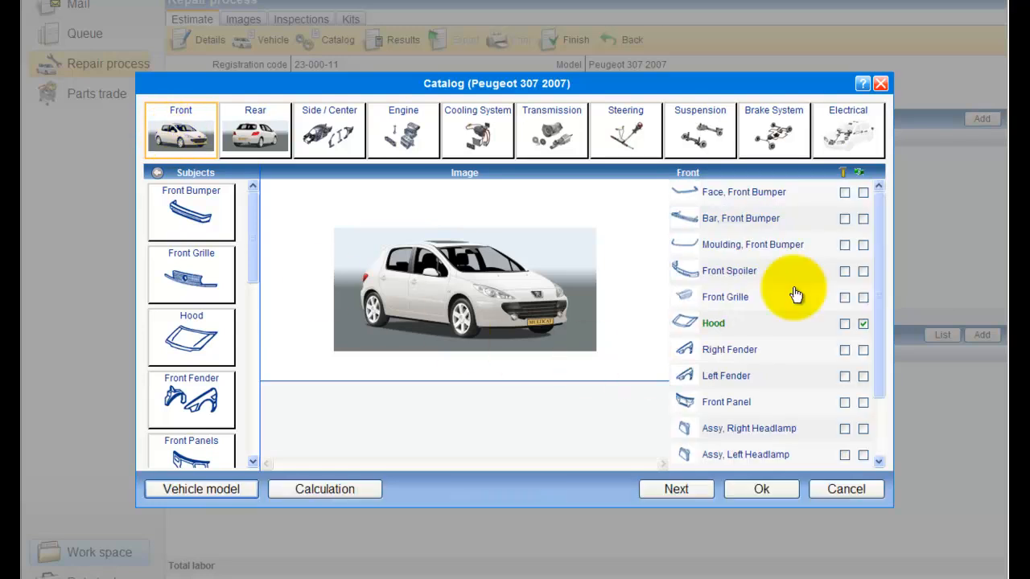
{"action": "left_click", "coordinate": [862, 194]}
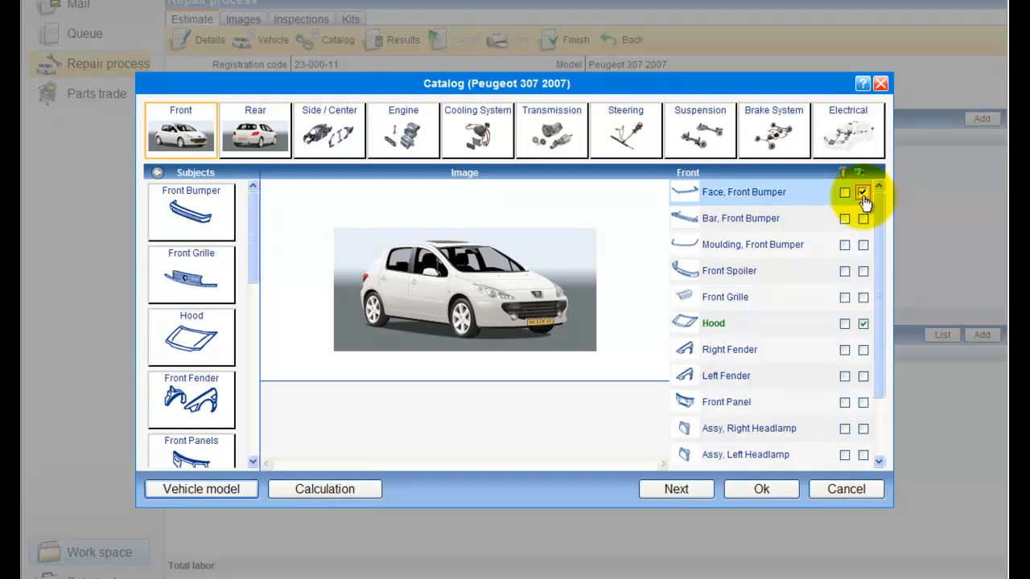
{"action": "left_click", "coordinate": [862, 350]}
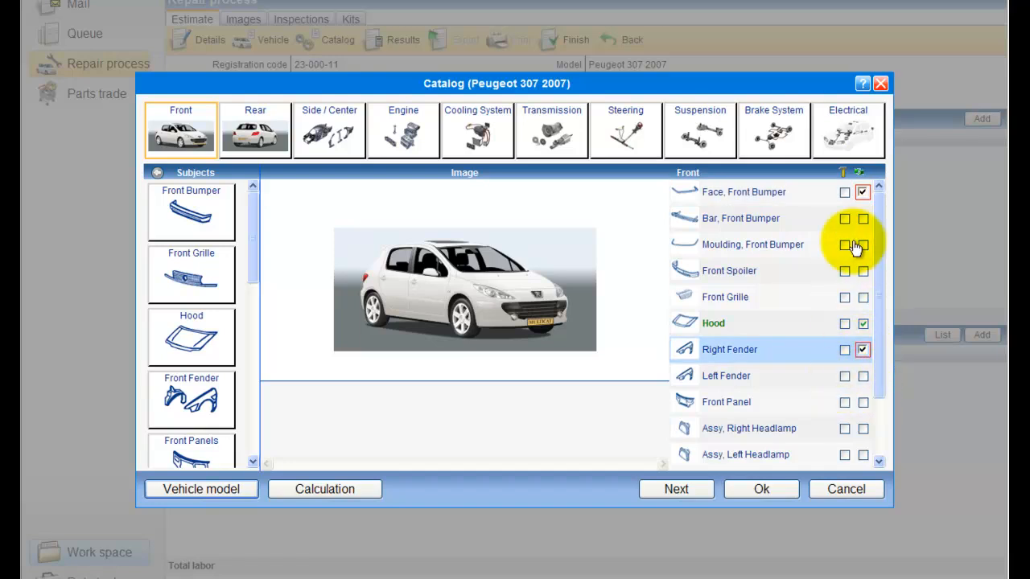
{"action": "left_click", "coordinate": [859, 348]}
{"action": "left_click", "coordinate": [861, 348]}
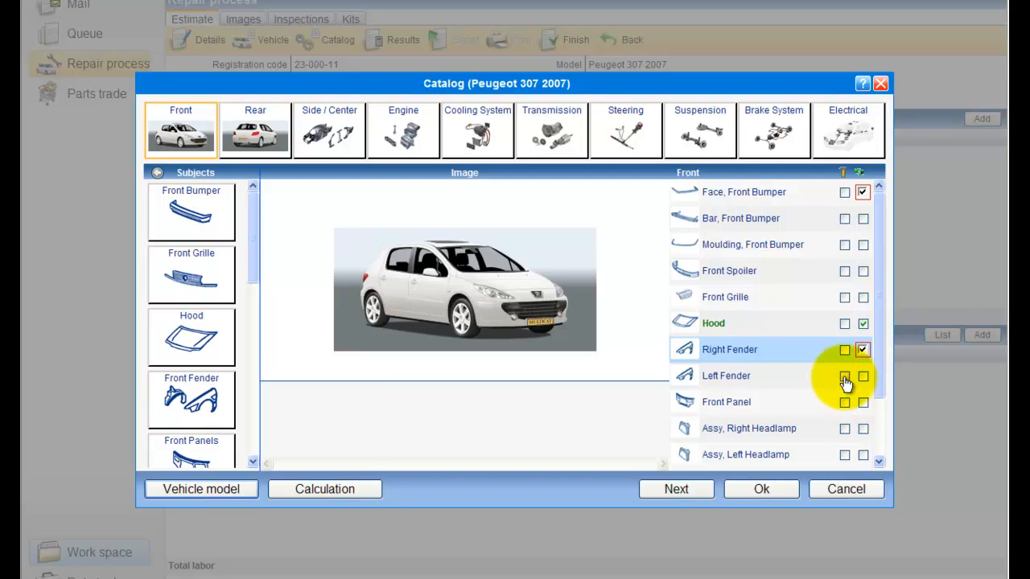
{"action": "left_click", "coordinate": [844, 377]}
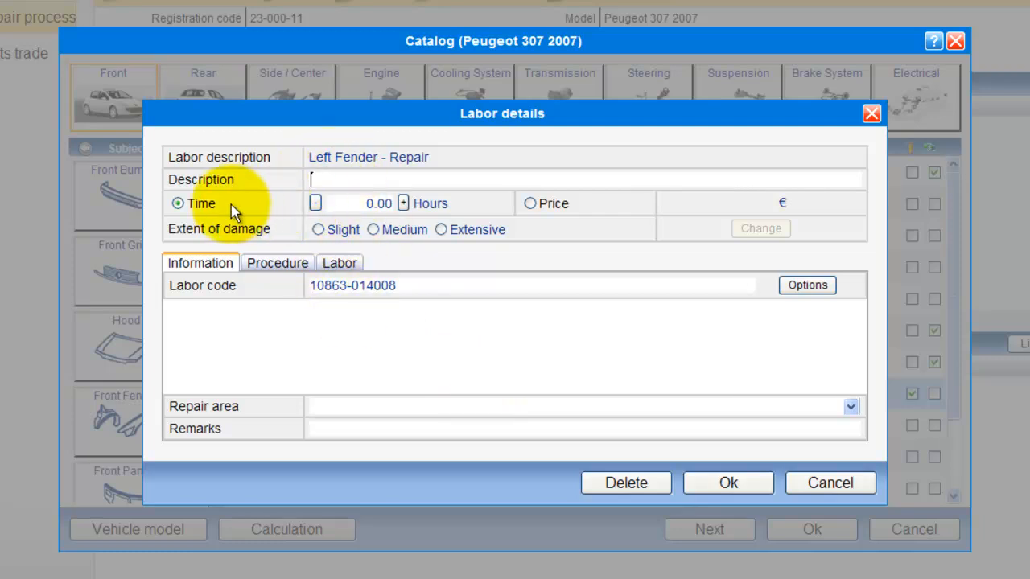
Set the left fender repair to Medium damage, 2.5 hours at 75.00 €, charged by time.
{"action": "left_click", "coordinate": [404, 207]}
{"action": "left_click", "coordinate": [404, 207]}
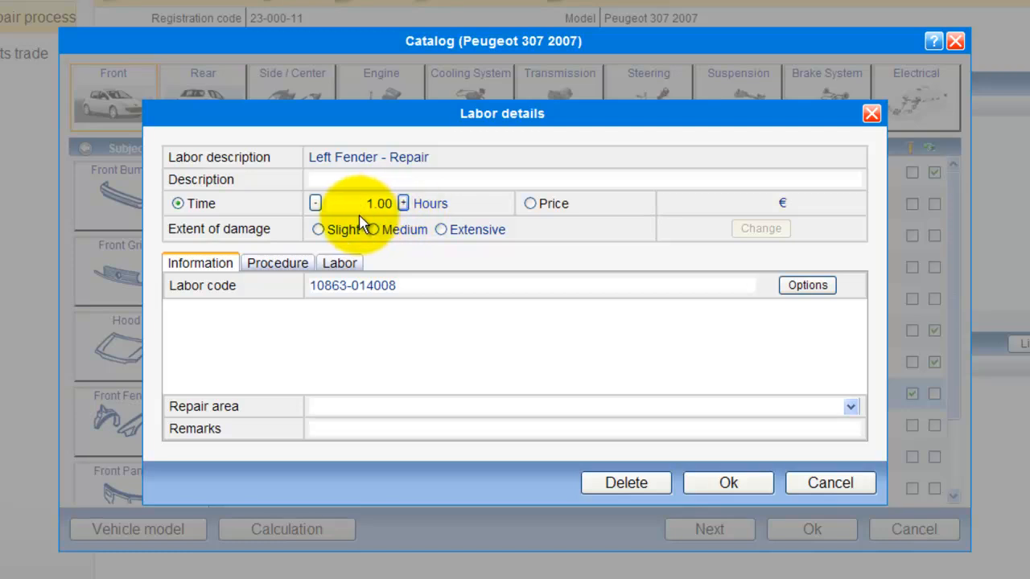
{"action": "left_click", "coordinate": [318, 230]}
{"action": "left_click", "coordinate": [372, 230]}
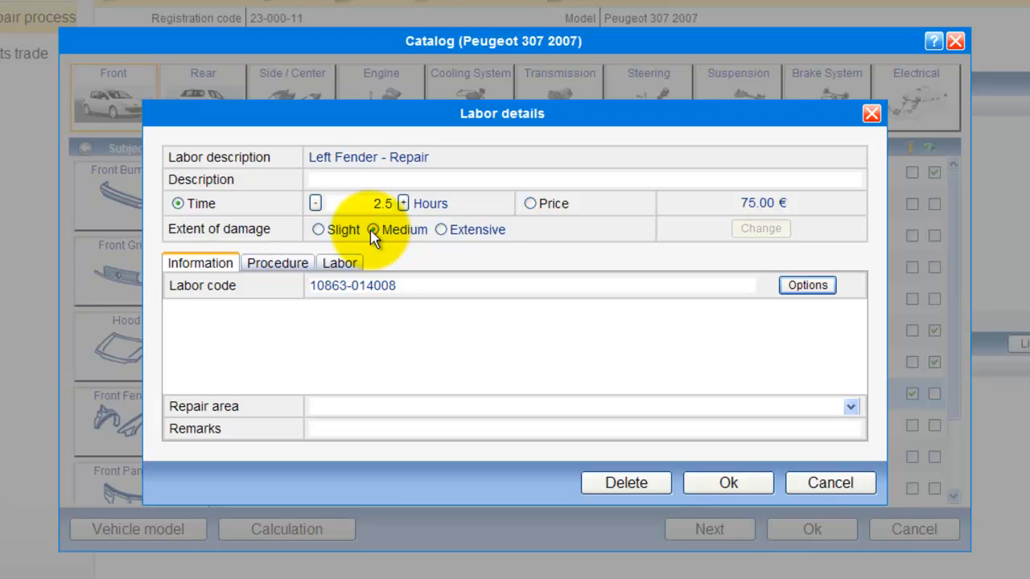
{"action": "left_click", "coordinate": [530, 204]}
{"action": "left_click_drag", "start_coordinate": [738, 203], "coordinate": [820, 213]}
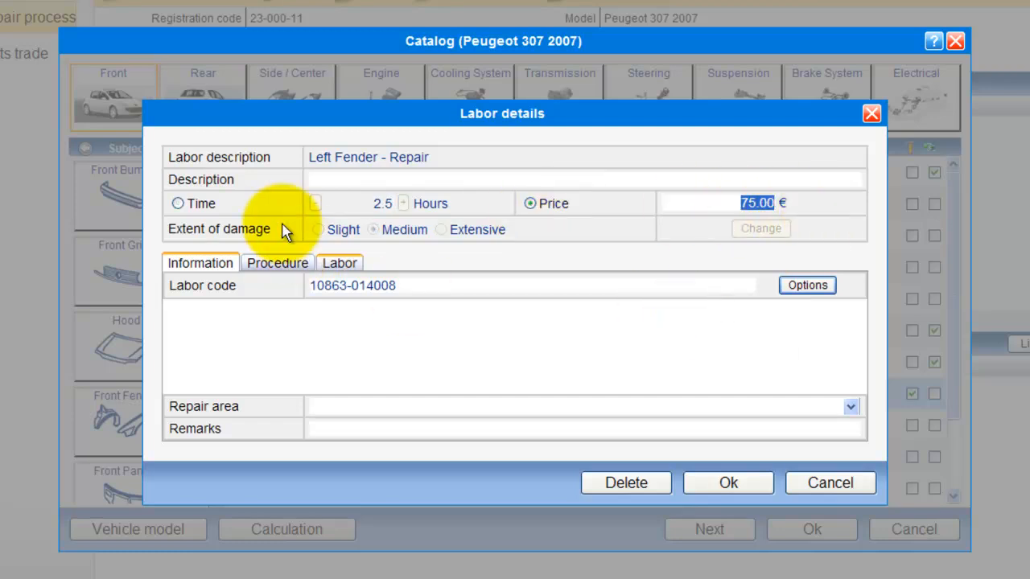
{"action": "left_click", "coordinate": [179, 204]}
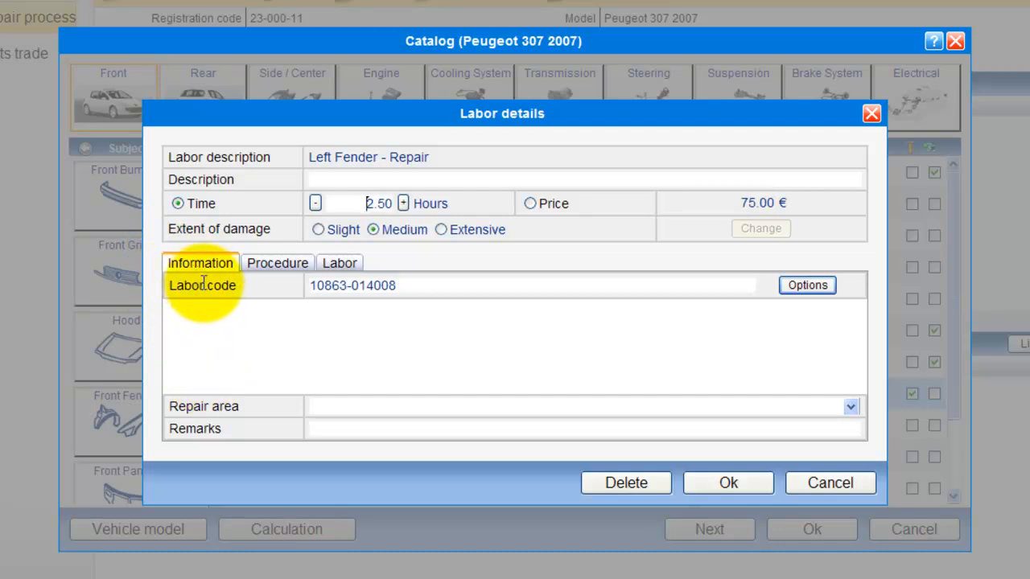
{"action": "left_click_drag", "start_coordinate": [400, 285], "coordinate": [314, 288]}
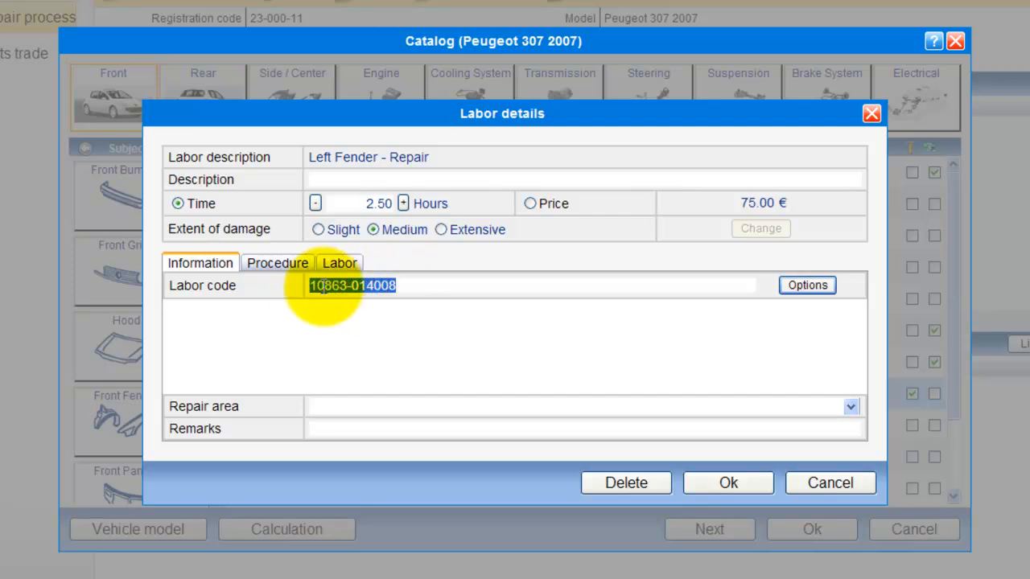
{"action": "left_click", "coordinate": [265, 273]}
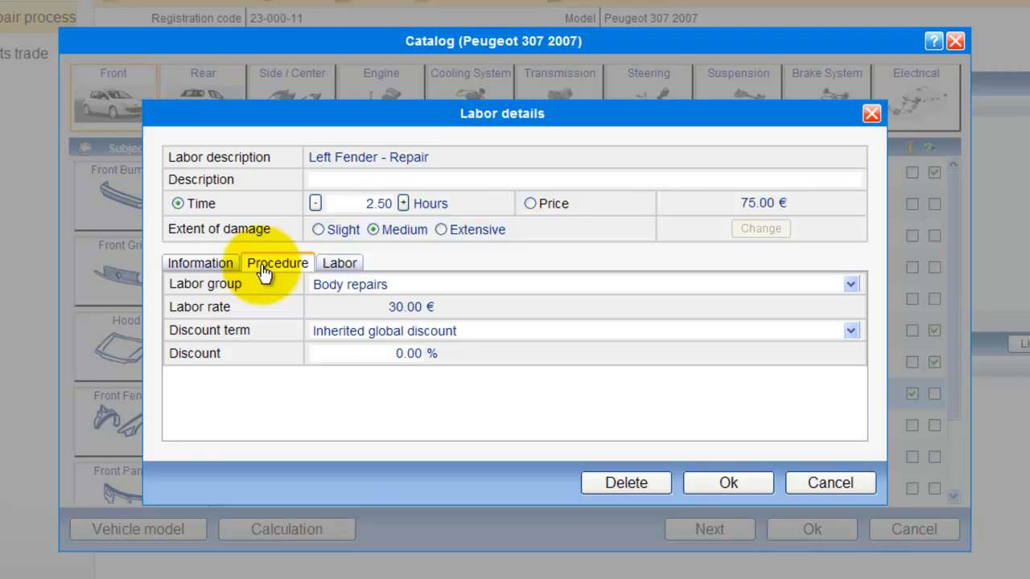
{"action": "left_click", "coordinate": [341, 272]}
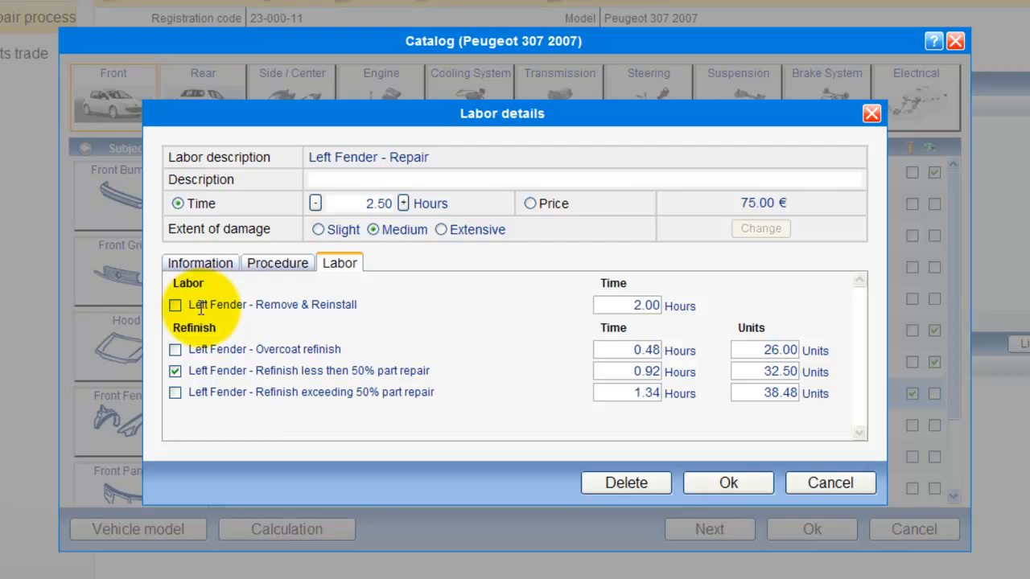
{"action": "left_click_drag", "start_coordinate": [368, 304], "coordinate": [195, 351]}
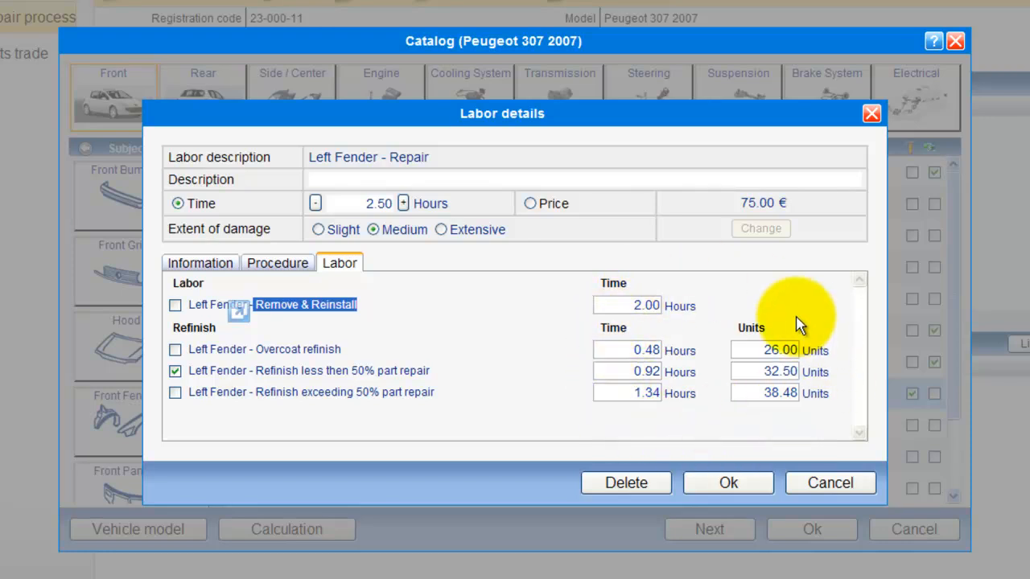
{"action": "left_click", "coordinate": [745, 486]}
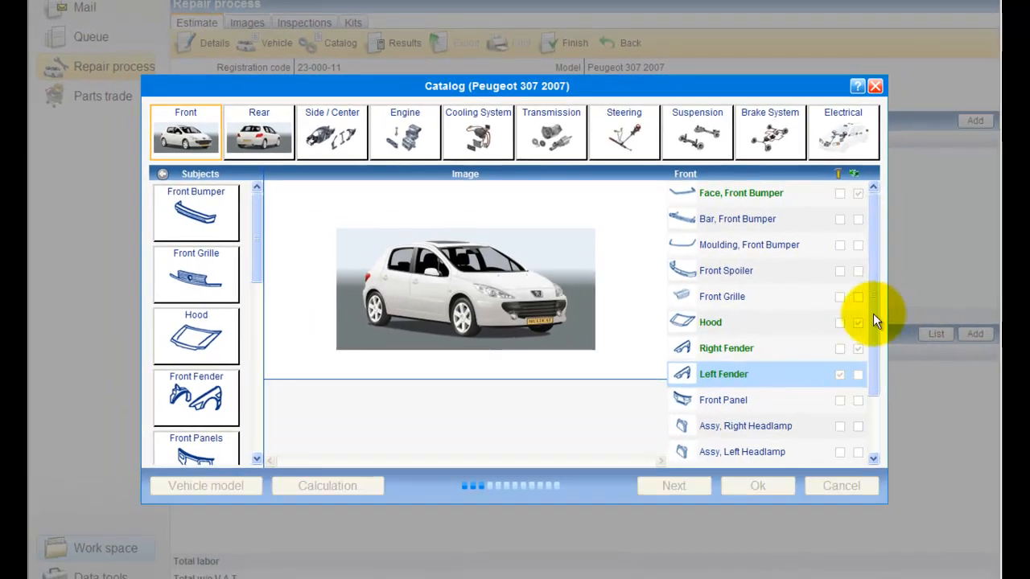
Mark the Radiator for replacement and show its part options, 1330F5 and 1330J7.
{"action": "scroll", "coordinate": [876, 330], "scroll_direction": "down", "scroll_amount": 1}
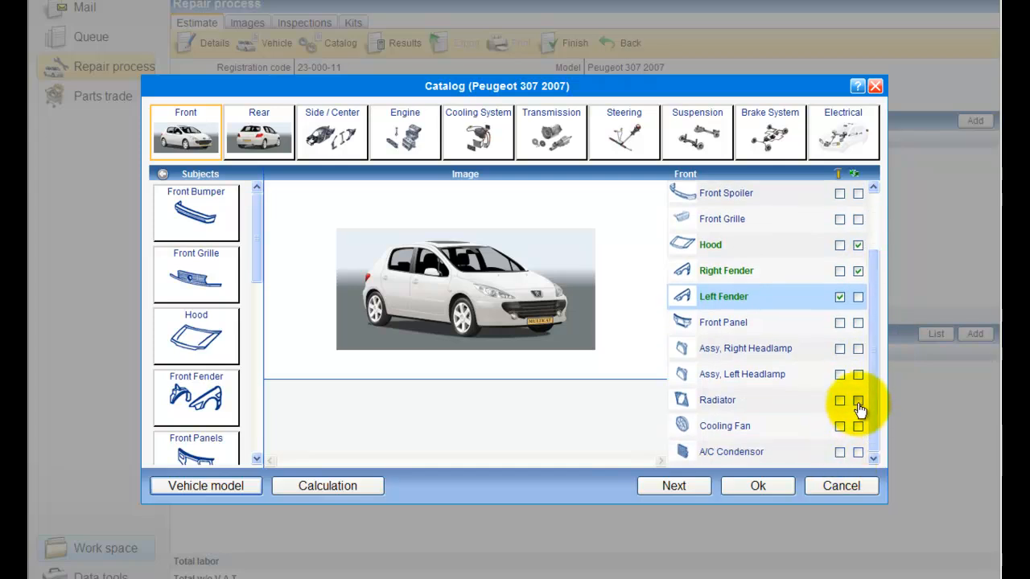
{"action": "left_click", "coordinate": [858, 401]}
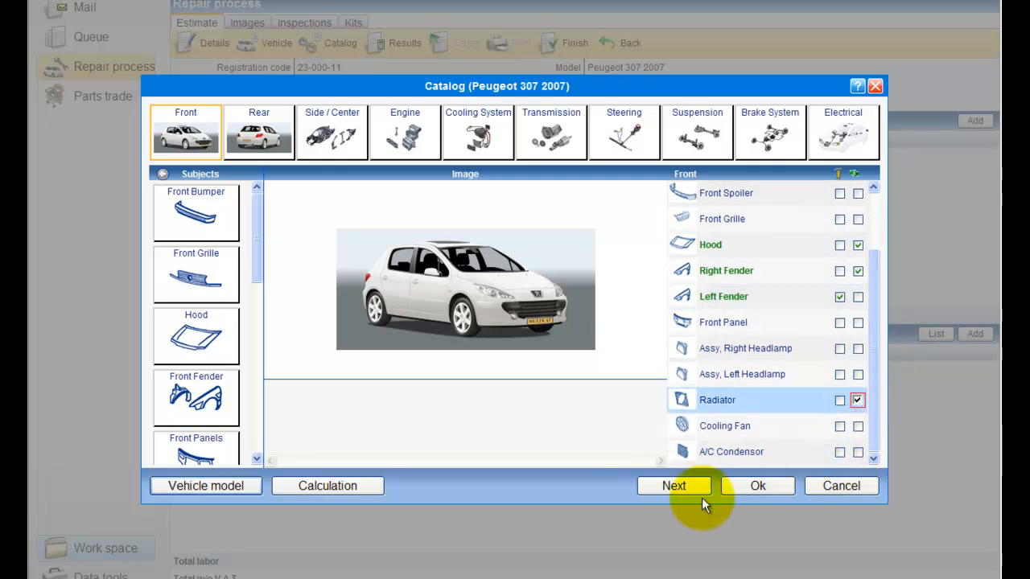
{"action": "left_click", "coordinate": [728, 411]}
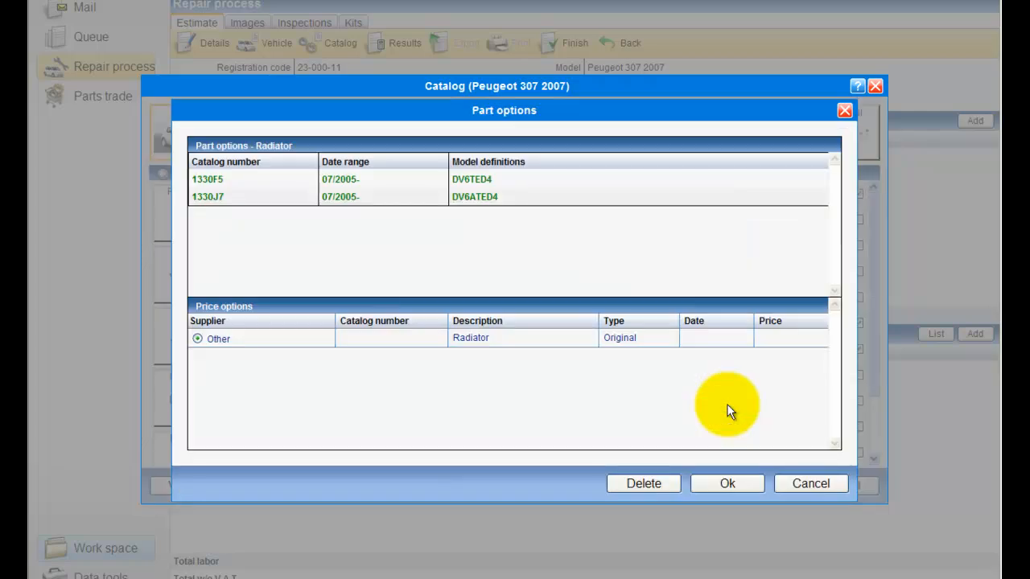
Choose radiator catalog number 1330F5 from supplier Peugeot at € 194.58 and confirm.
{"action": "left_click", "coordinate": [215, 184]}
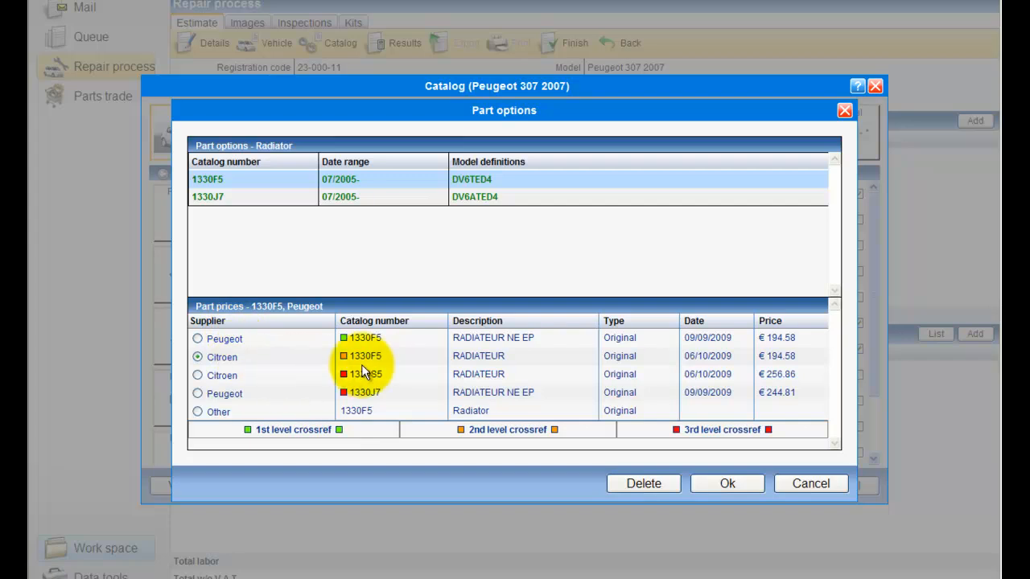
{"action": "left_click", "coordinate": [197, 339]}
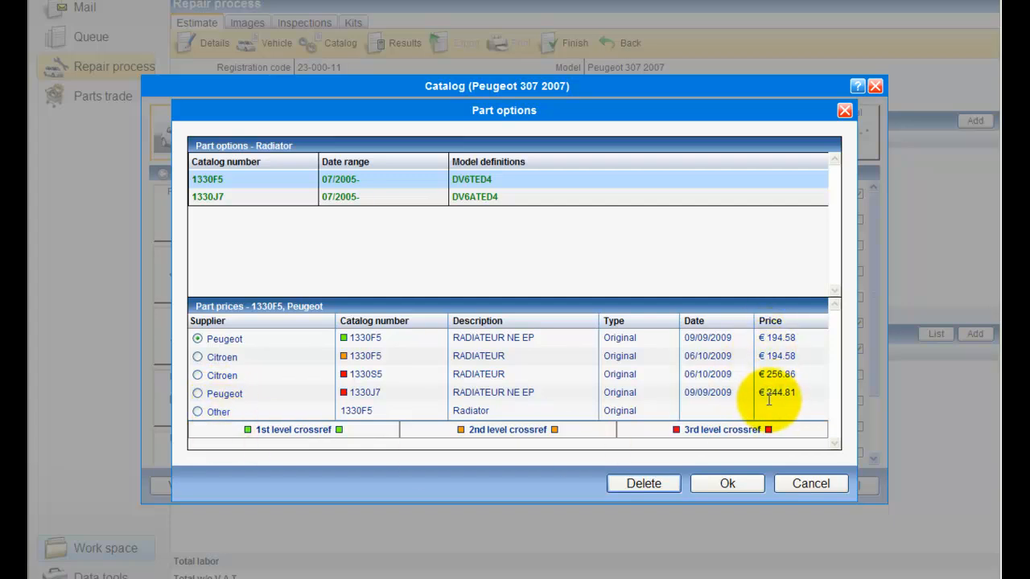
{"action": "left_click", "coordinate": [732, 485]}
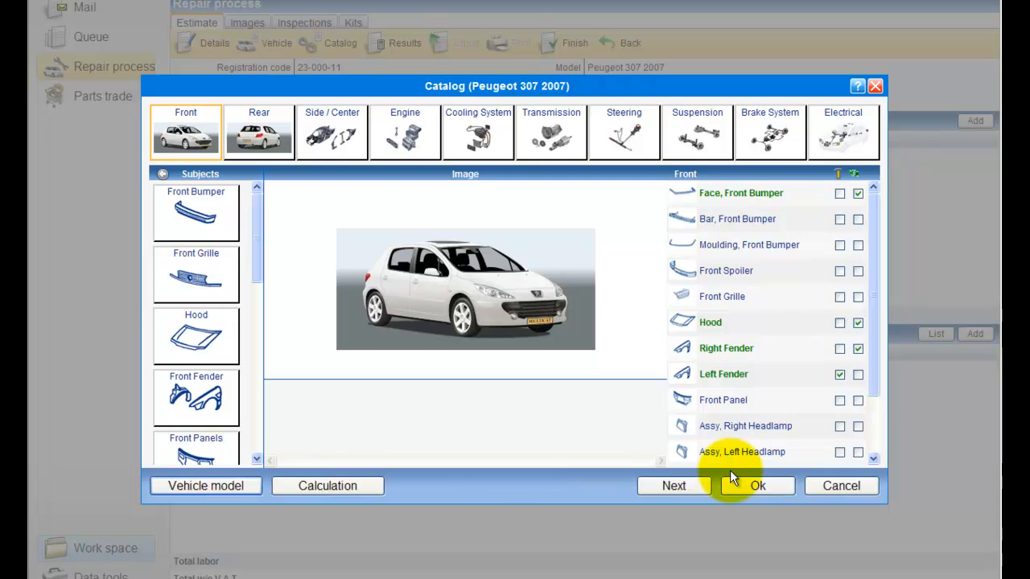
Go to Estimate results and view the front bumper face options 7401CX, 7401CY and 7401CZ.
{"action": "left_click", "coordinate": [660, 489]}
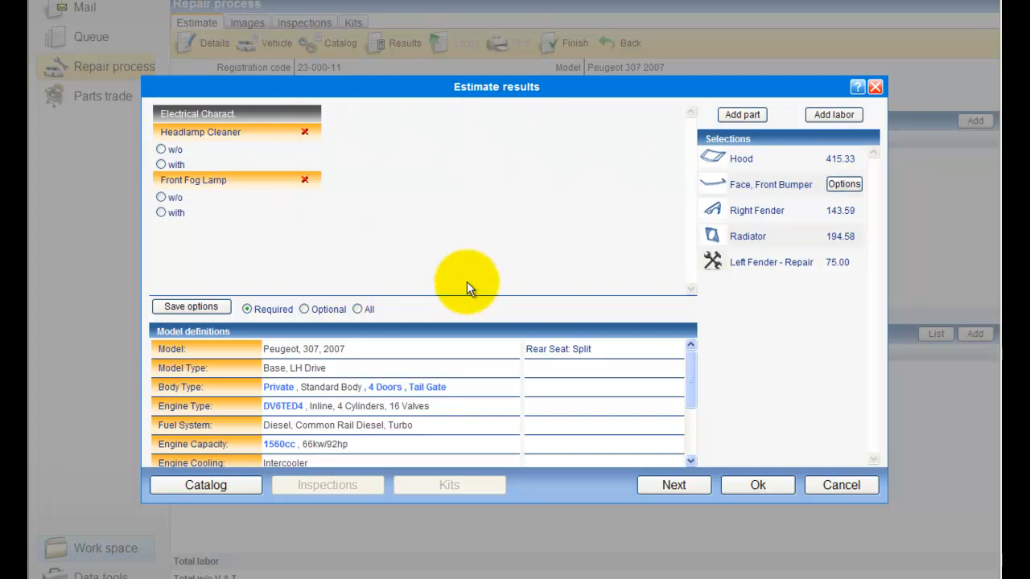
{"action": "left_click", "coordinate": [843, 188]}
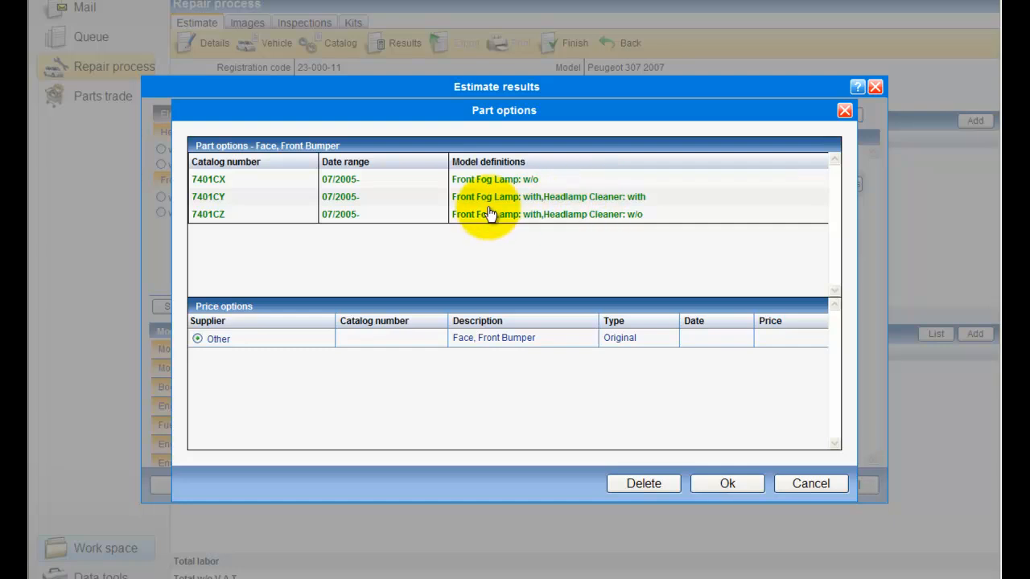
{"action": "left_click", "coordinate": [330, 183]}
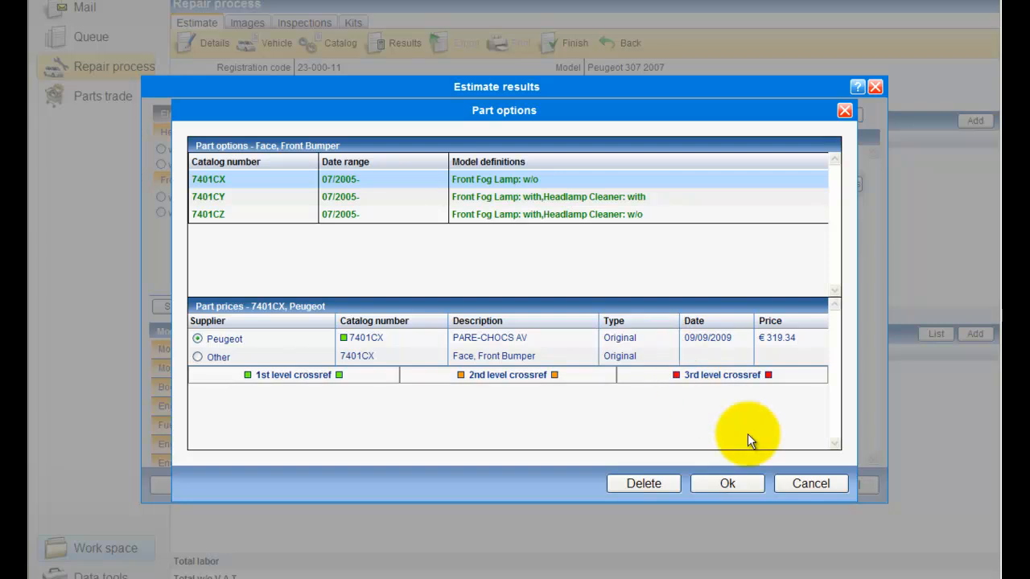
{"action": "left_click", "coordinate": [813, 483]}
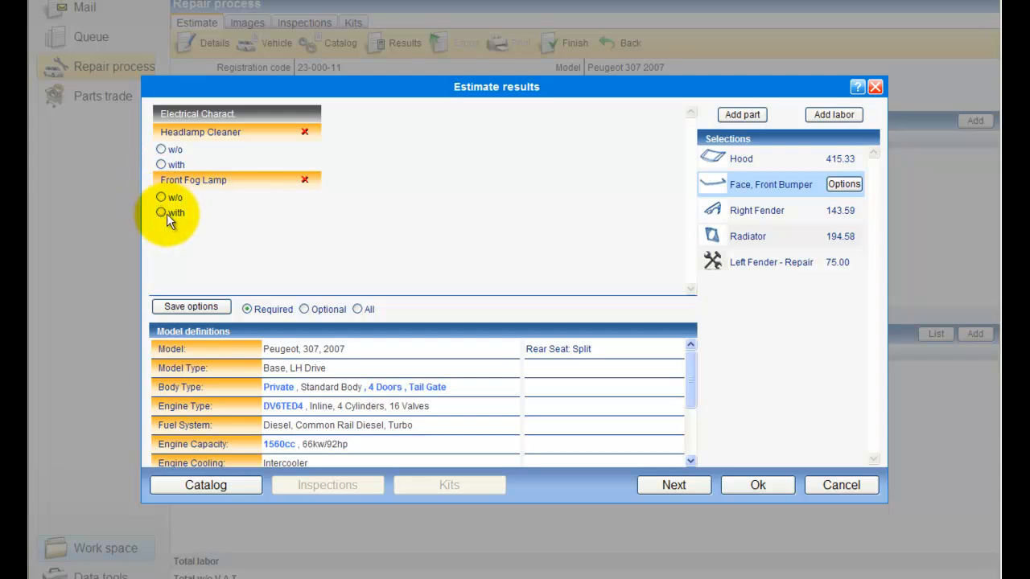
Set the car as without headlamp cleaner and without front fog lamps, and save.
{"action": "left_click", "coordinate": [161, 150]}
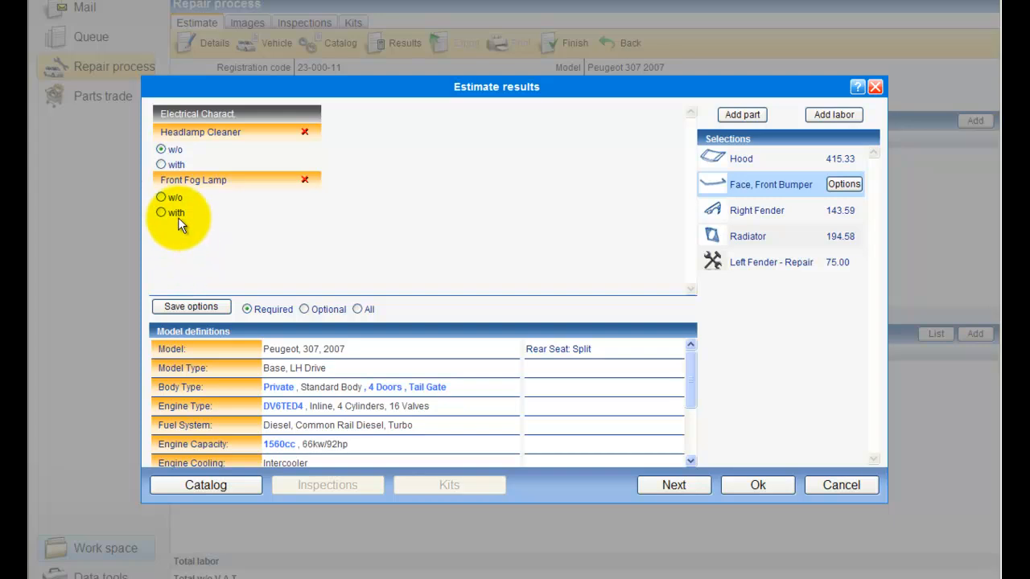
{"action": "left_click", "coordinate": [161, 197]}
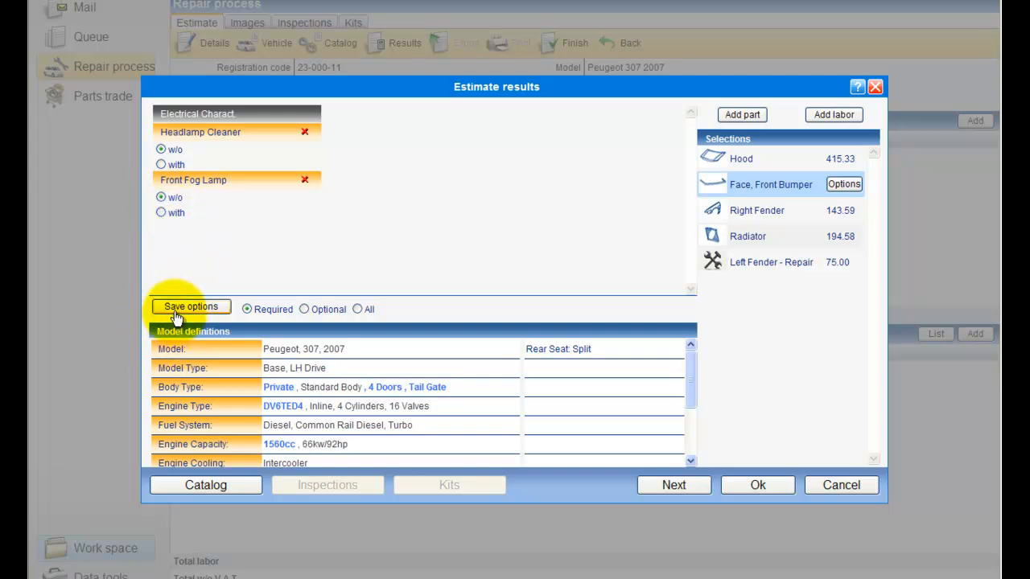
{"action": "left_click", "coordinate": [178, 312]}
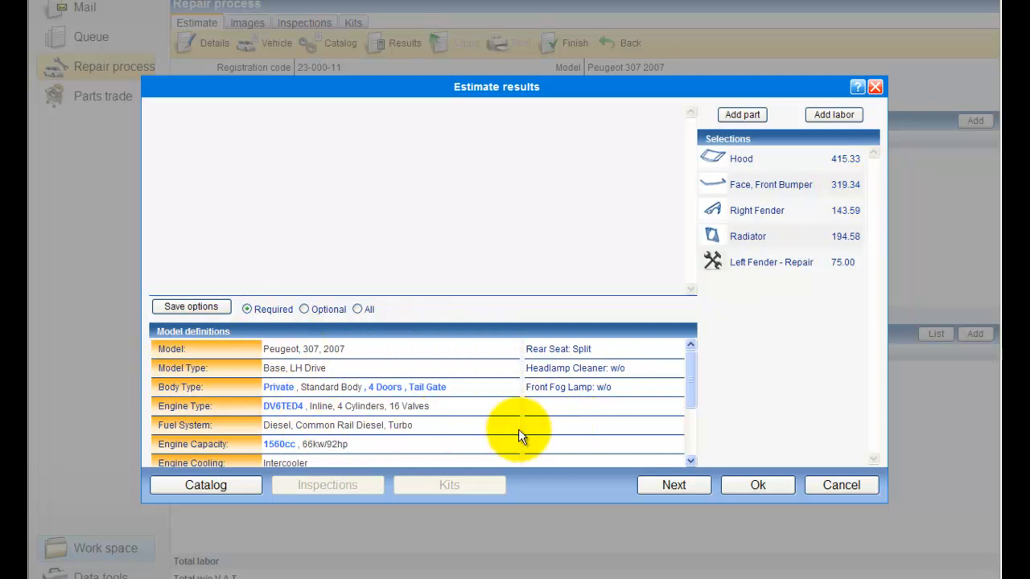
{"action": "mouse_move", "coordinate": [691, 379]}
{"action": "left_mouse_down"}
{"action": "mouse_move", "coordinate": [689, 435]}
{"action": "mouse_move", "coordinate": [688, 363]}
{"action": "left_mouse_up"}
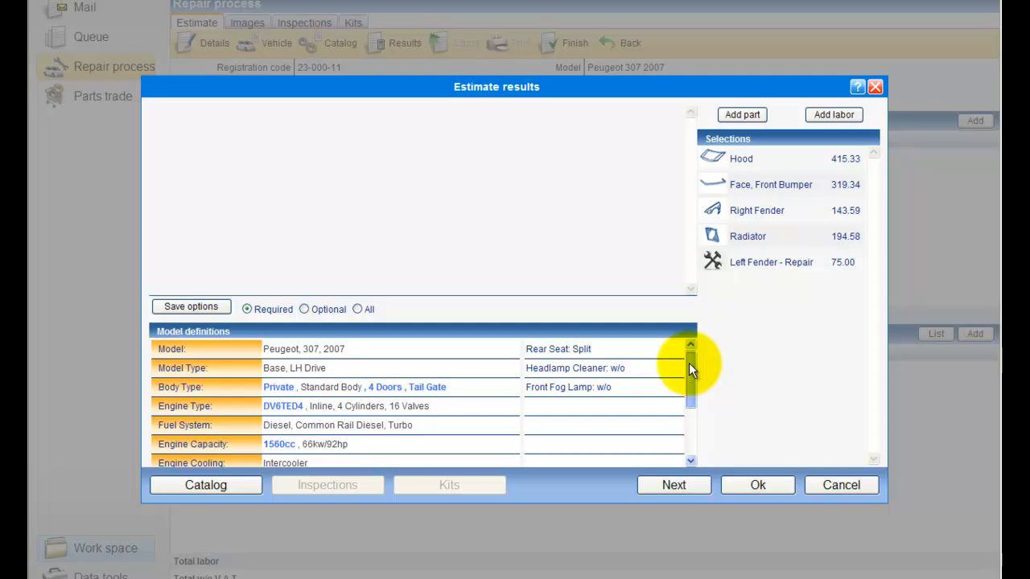
Browse the Optional and All option lists, switch back to Required, and calculate the estimate.
{"action": "left_click", "coordinate": [305, 309]}
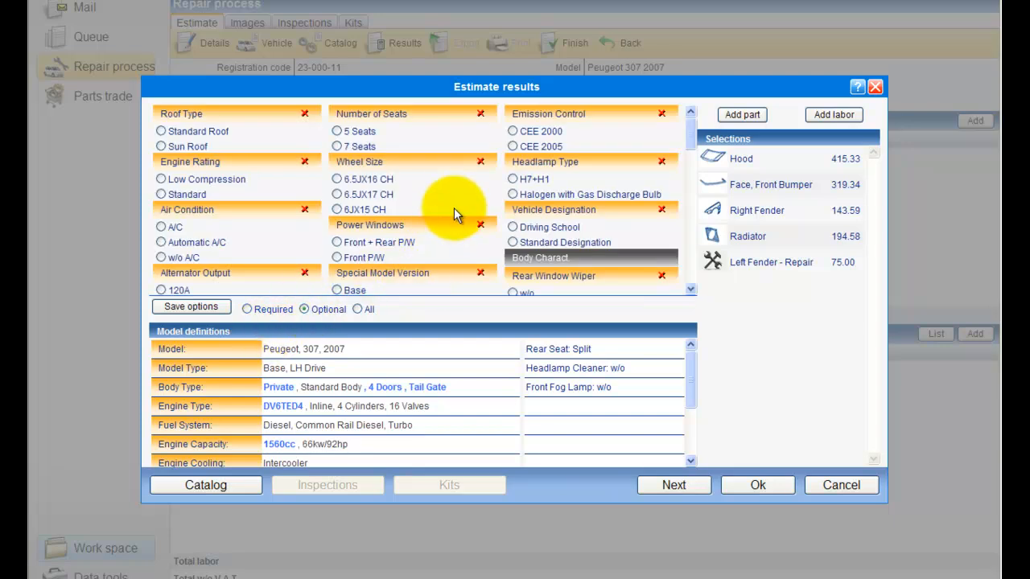
{"action": "scroll", "coordinate": [454, 208], "scroll_direction": "down", "scroll_amount": 1}
{"action": "scroll", "coordinate": [453, 208], "scroll_direction": "down", "scroll_amount": 4}
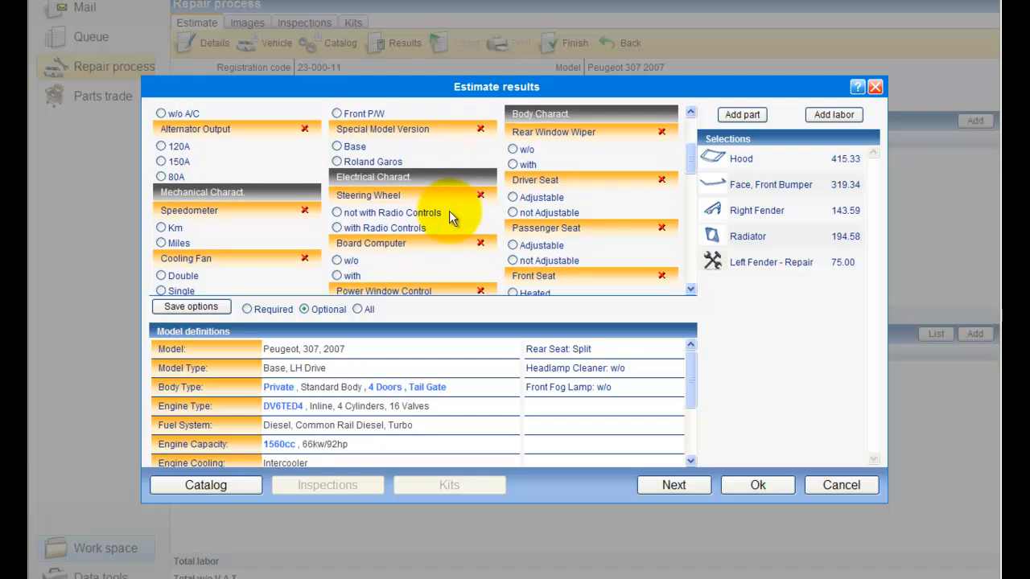
{"action": "scroll", "coordinate": [448, 210], "scroll_direction": "down", "scroll_amount": 5}
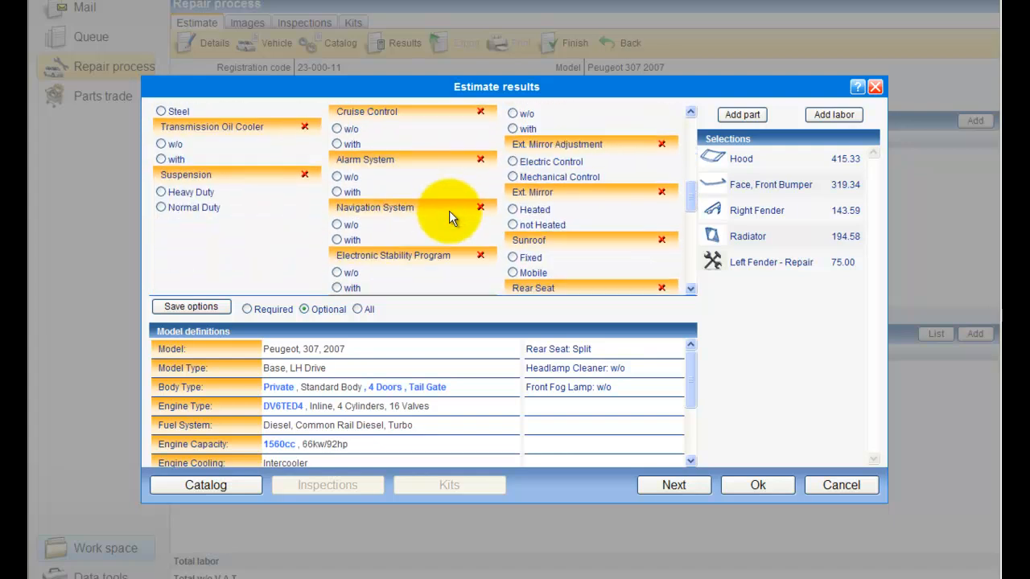
{"action": "left_click", "coordinate": [357, 309]}
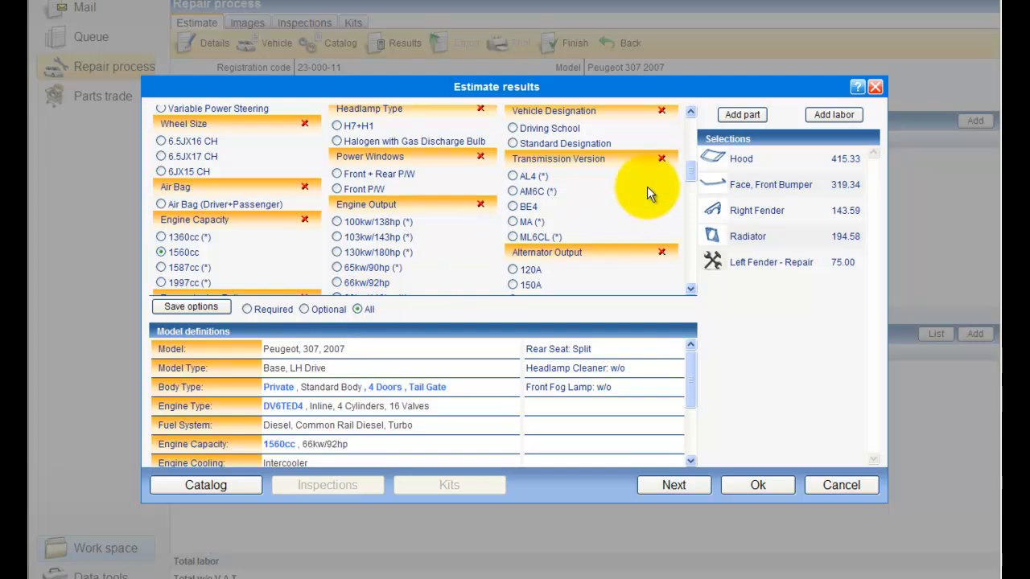
{"action": "left_click_drag", "start_coordinate": [691, 176], "coordinate": [689, 115]}
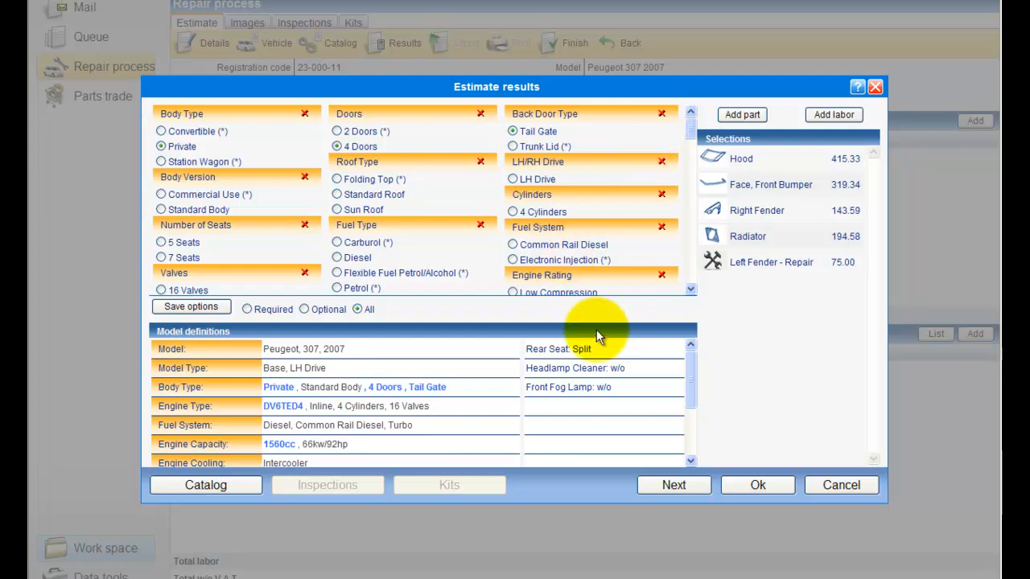
{"action": "left_click", "coordinate": [247, 309]}
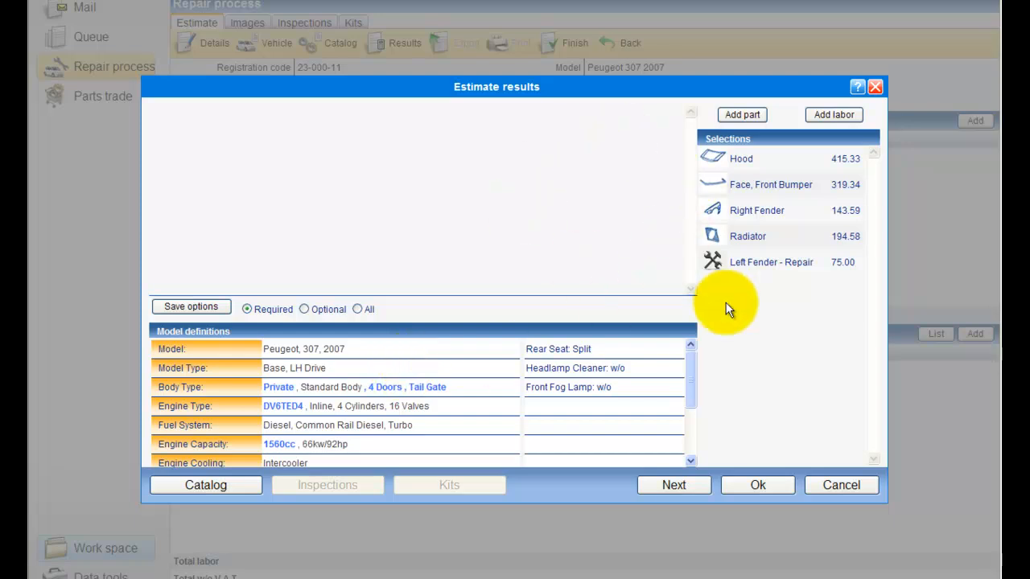
{"action": "left_click", "coordinate": [680, 487]}
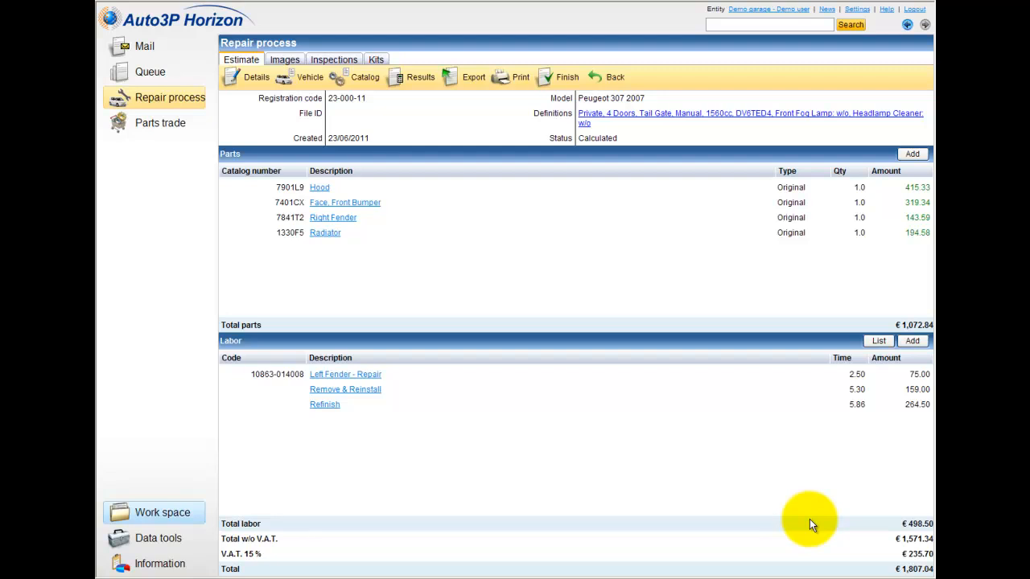
Open the Hood line (7901L9, Peugeot, 415.33 €) in the estimate's Parts table.
{"action": "left_click", "coordinate": [320, 189]}
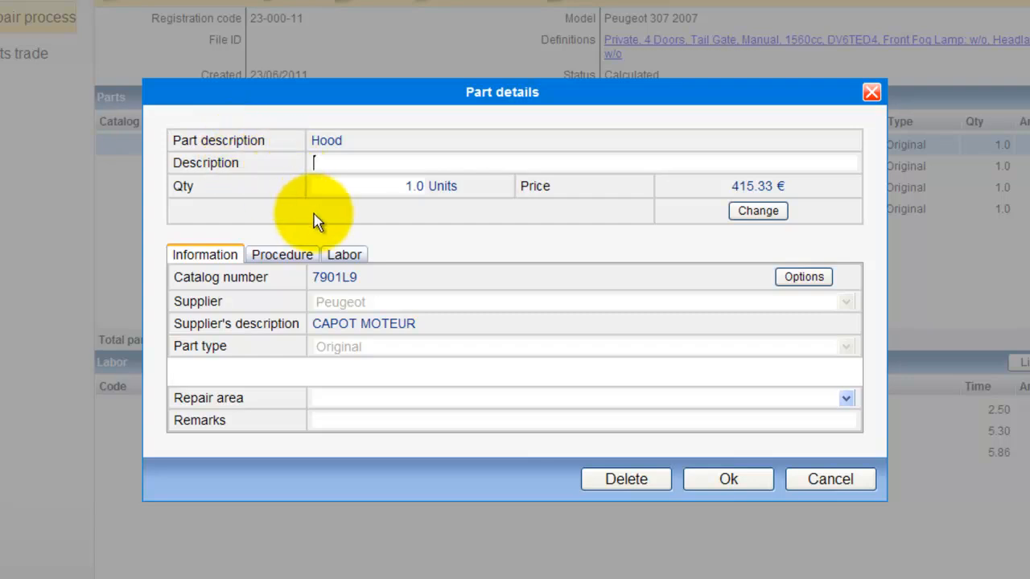
Change the Hood's price from 415.33 to 300, keeping part type Original.
{"action": "left_click_drag", "start_coordinate": [367, 188], "coordinate": [427, 185]}
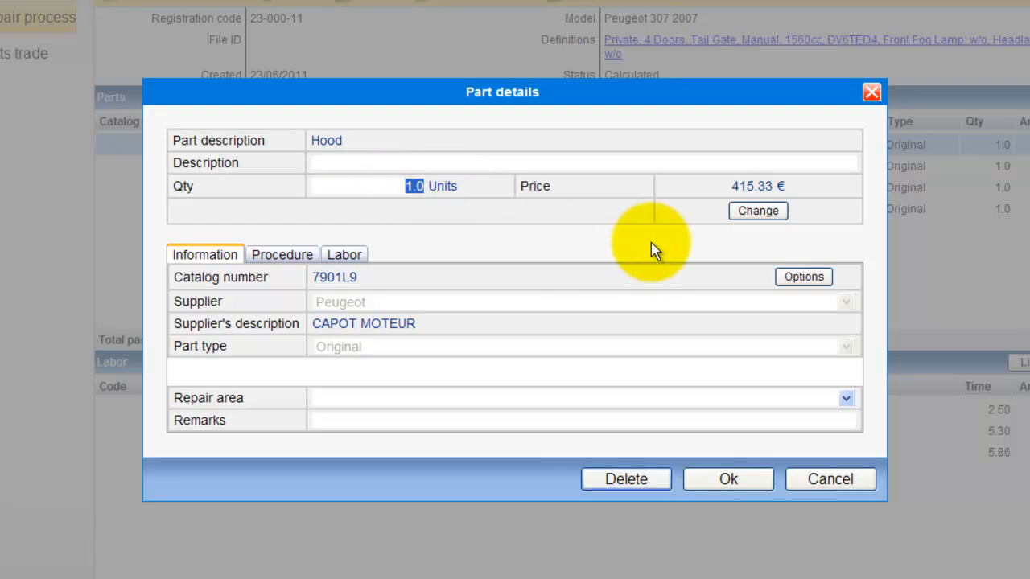
{"action": "left_click_drag", "start_coordinate": [732, 189], "coordinate": [774, 189]}
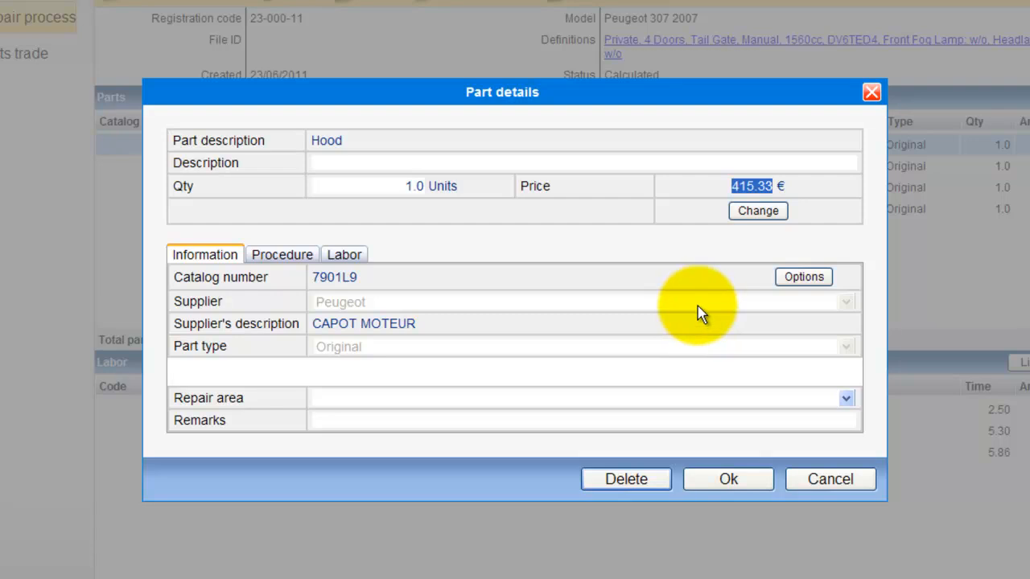
{"action": "left_click", "coordinate": [756, 214]}
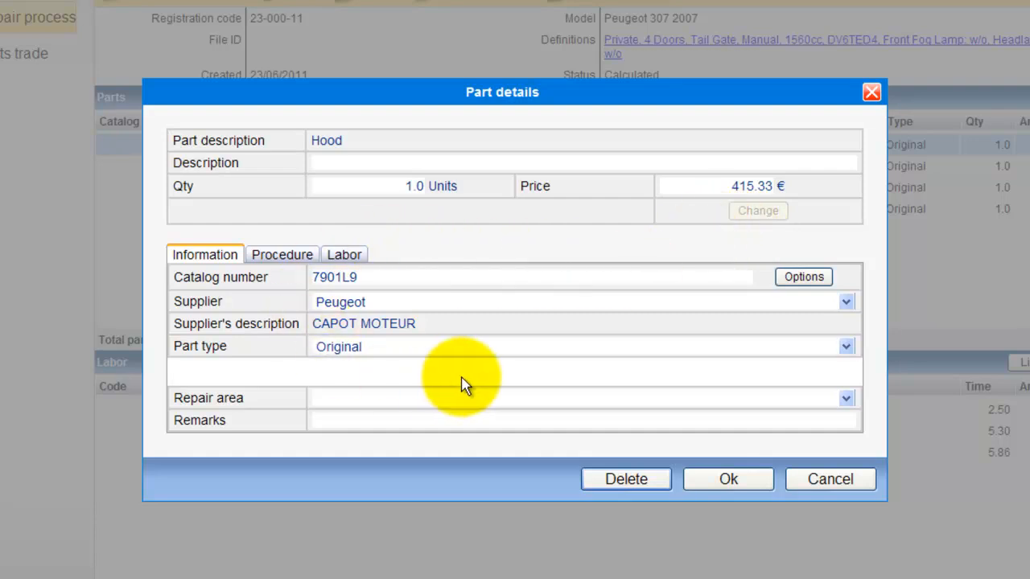
{"action": "left_click_drag", "start_coordinate": [720, 186], "coordinate": [802, 198]}
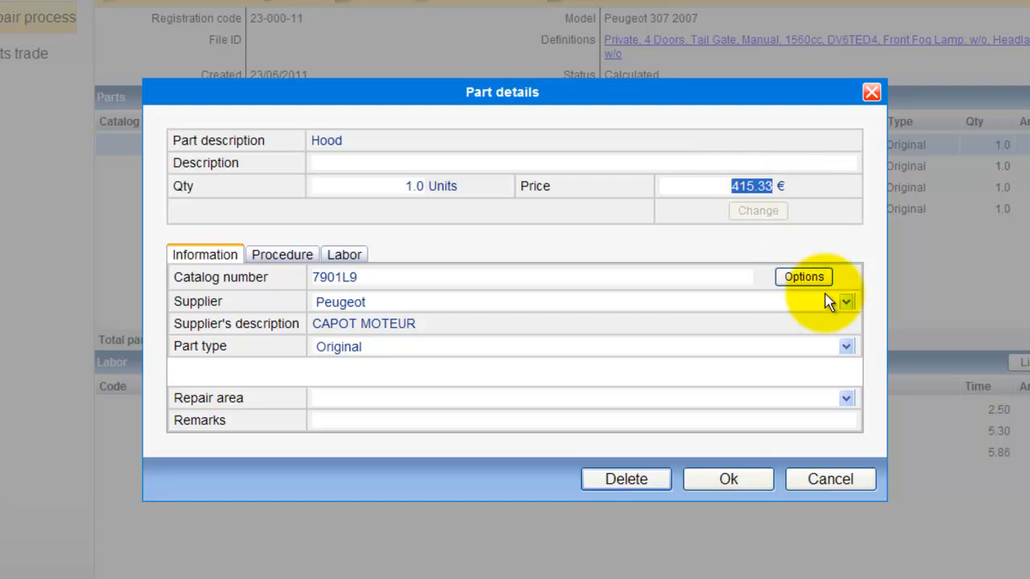
{"action": "type", "text": "300"}
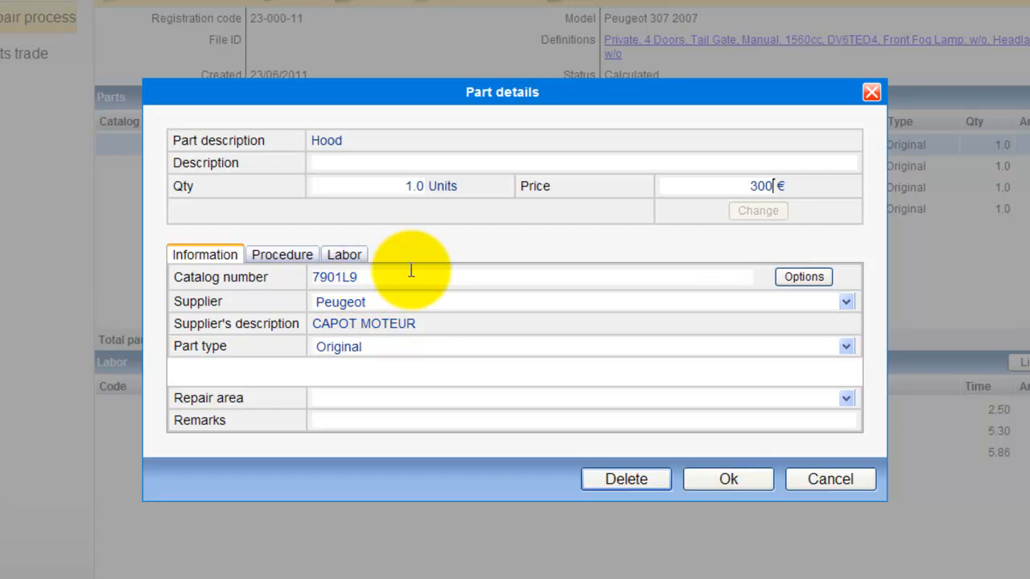
{"action": "left_click", "coordinate": [400, 354]}
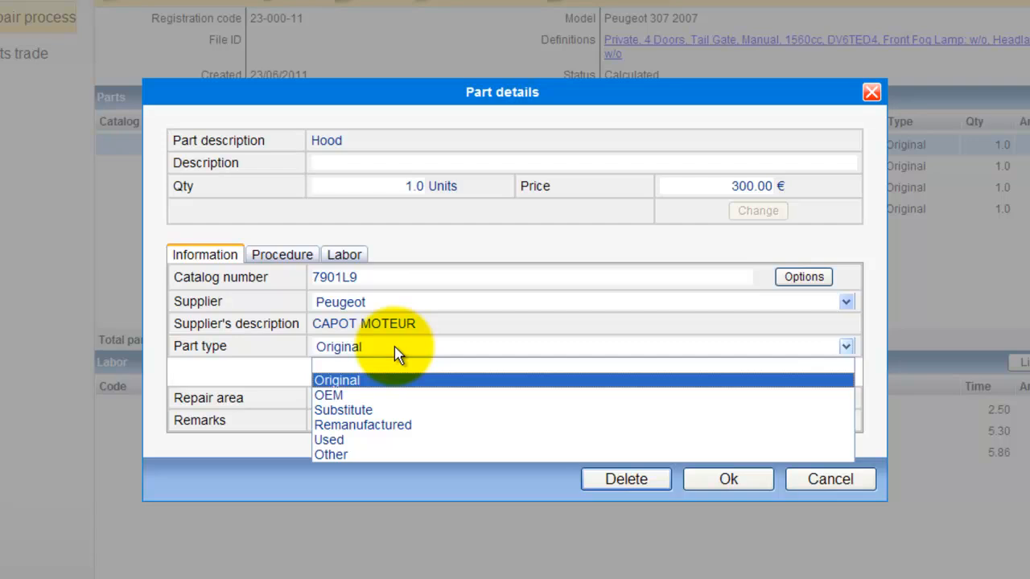
{"action": "left_click", "coordinate": [400, 354]}
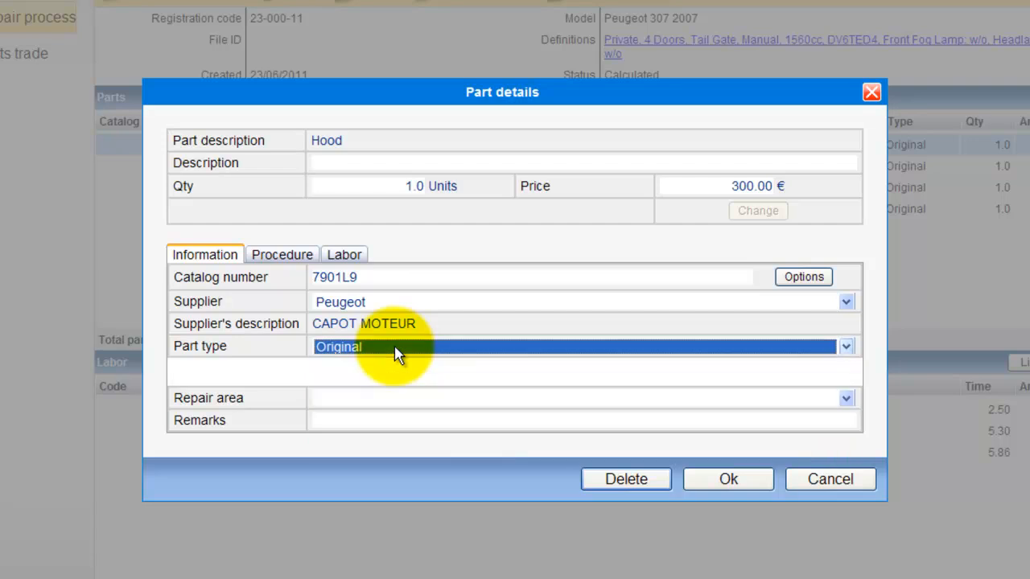
Add the remark 'remarks' to the Hood, review its Procedure and Labor tabs, and confirm.
{"action": "left_click", "coordinate": [374, 414]}
{"action": "type", "text": "remarks"}
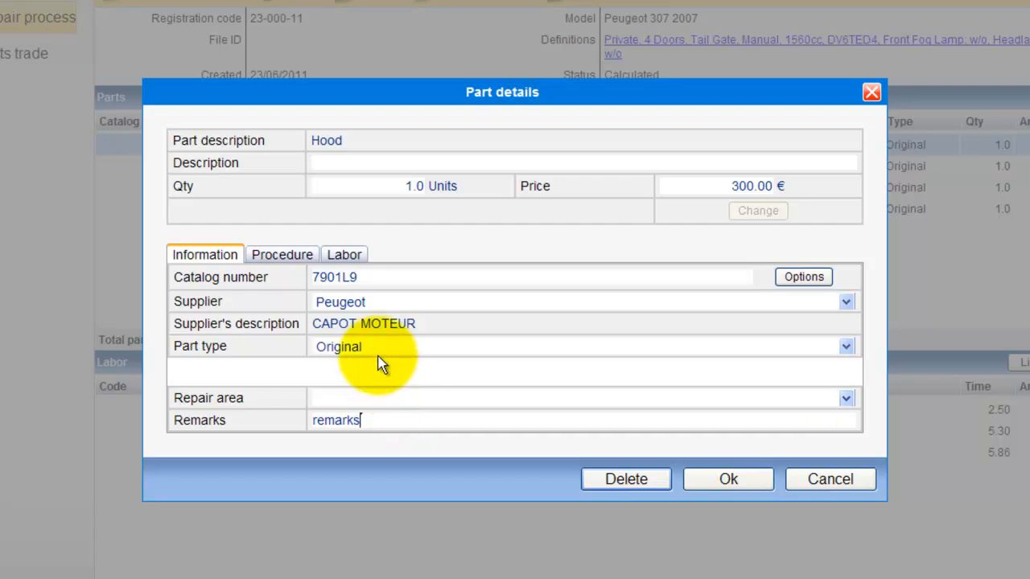
{"action": "left_click", "coordinate": [295, 261]}
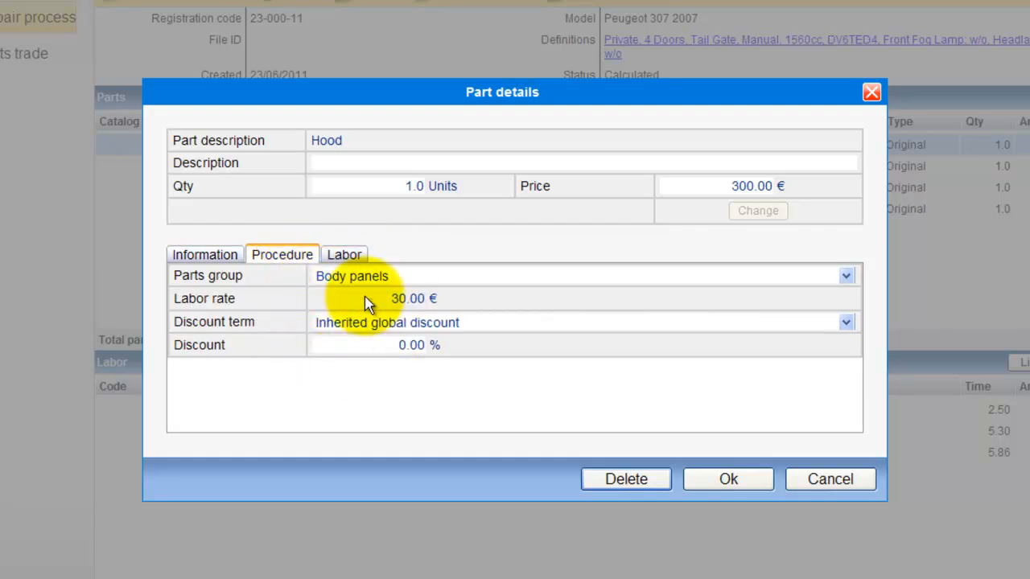
{"action": "left_click", "coordinate": [357, 259]}
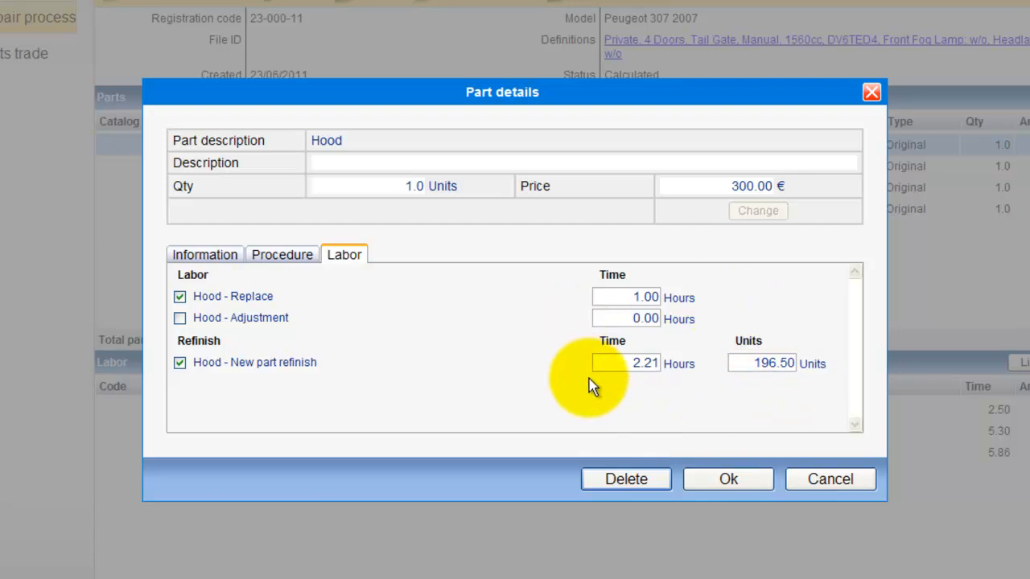
{"action": "left_click", "coordinate": [716, 479]}
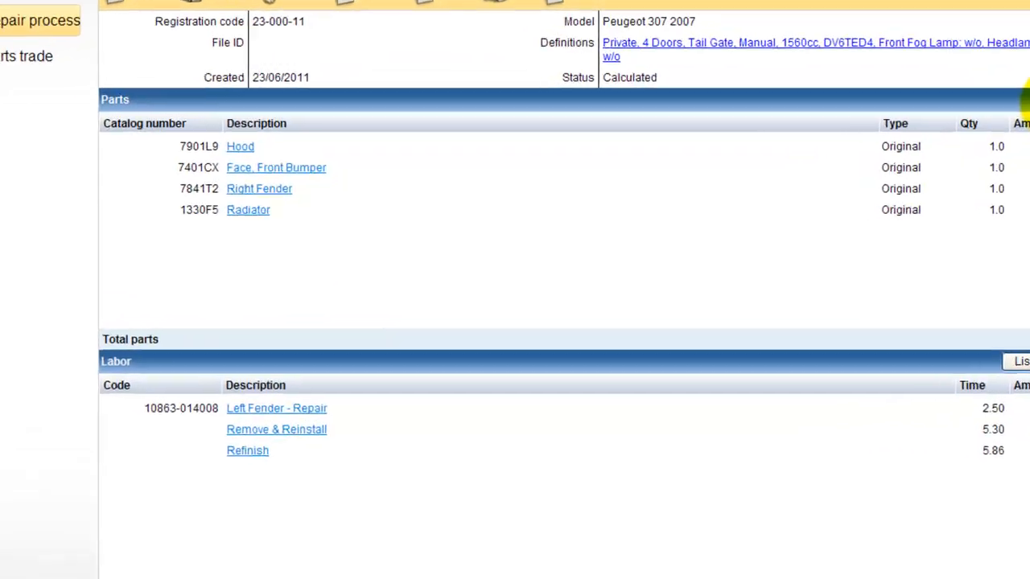
Add a parts line described 'Part' at price 100, bringing the total to €1,789.41.
{"action": "left_click", "coordinate": [933, 149]}
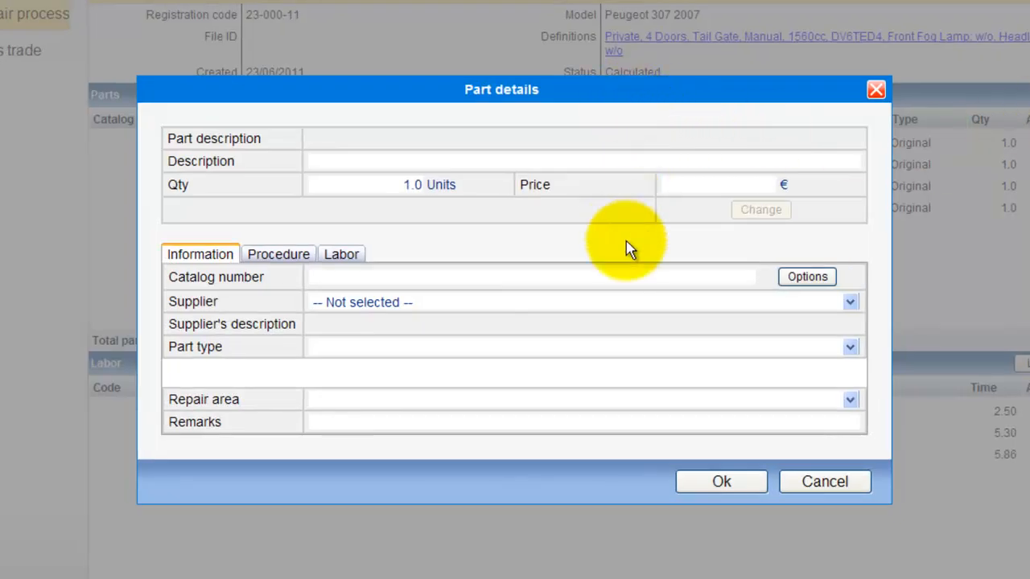
{"action": "left_click", "coordinate": [356, 161]}
{"action": "type", "text": "Part"}
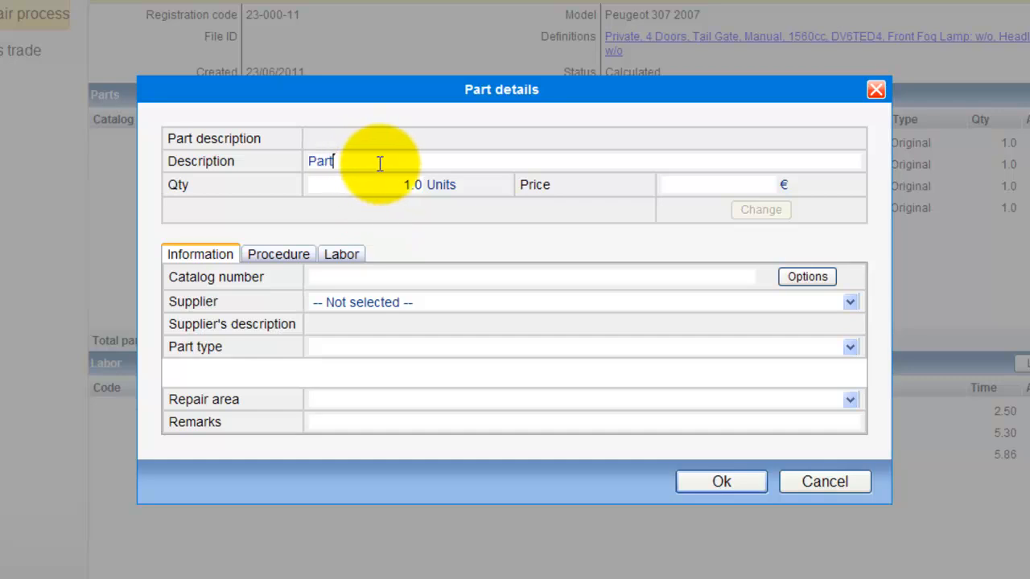
{"action": "left_click", "coordinate": [665, 184]}
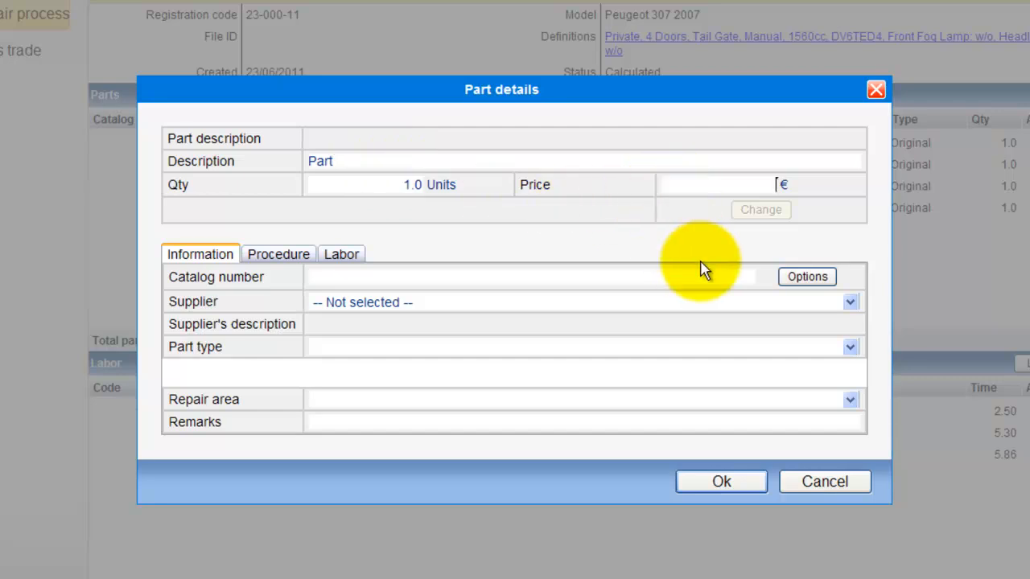
{"action": "type", "text": "100"}
{"action": "left_click", "coordinate": [721, 482]}
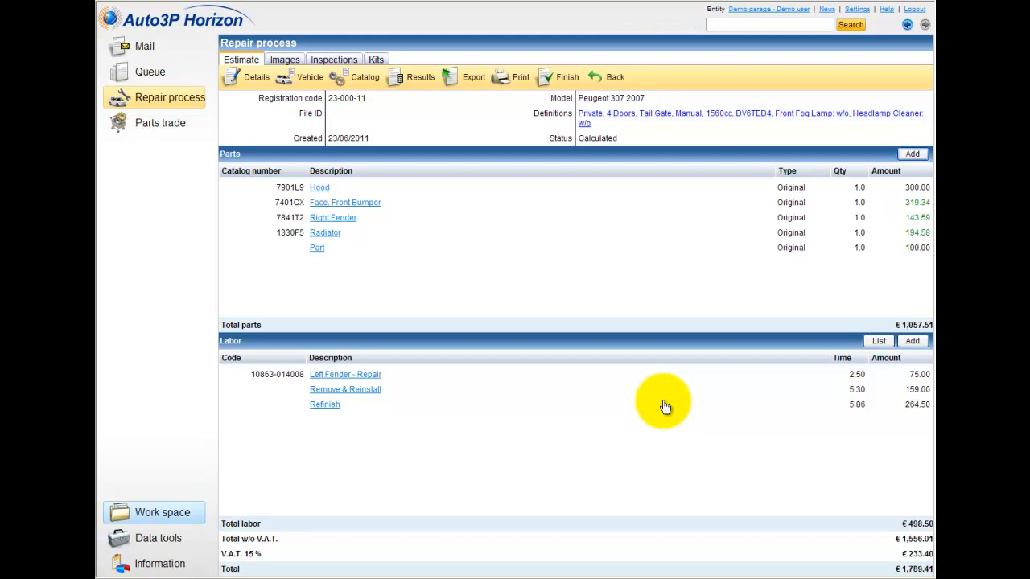
Add a Body repairs labour line of 500.00 (16.67 hours) from the labour list.
{"action": "left_click", "coordinate": [880, 340]}
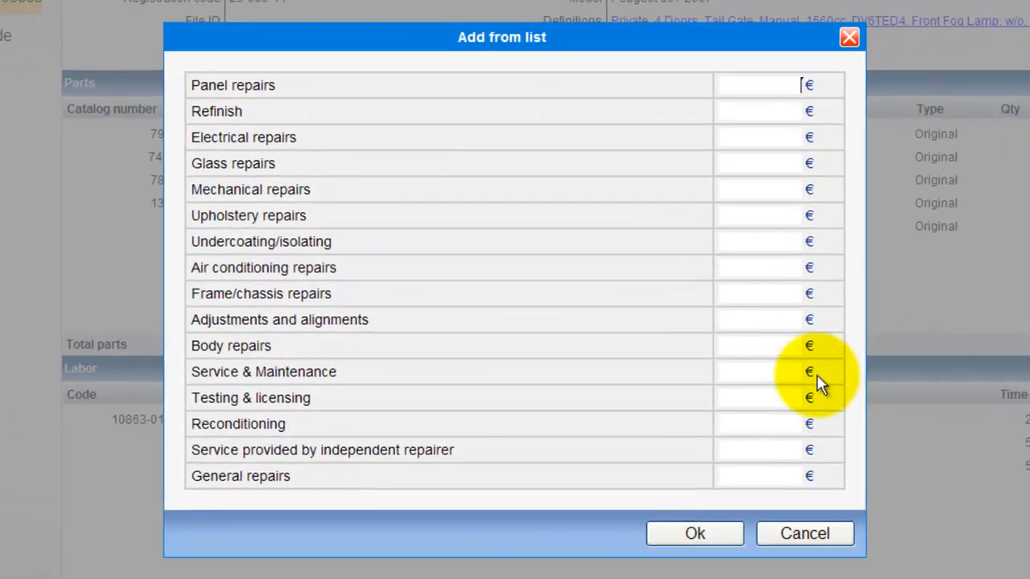
{"action": "left_click", "coordinate": [748, 347]}
{"action": "type", "text": "500"}
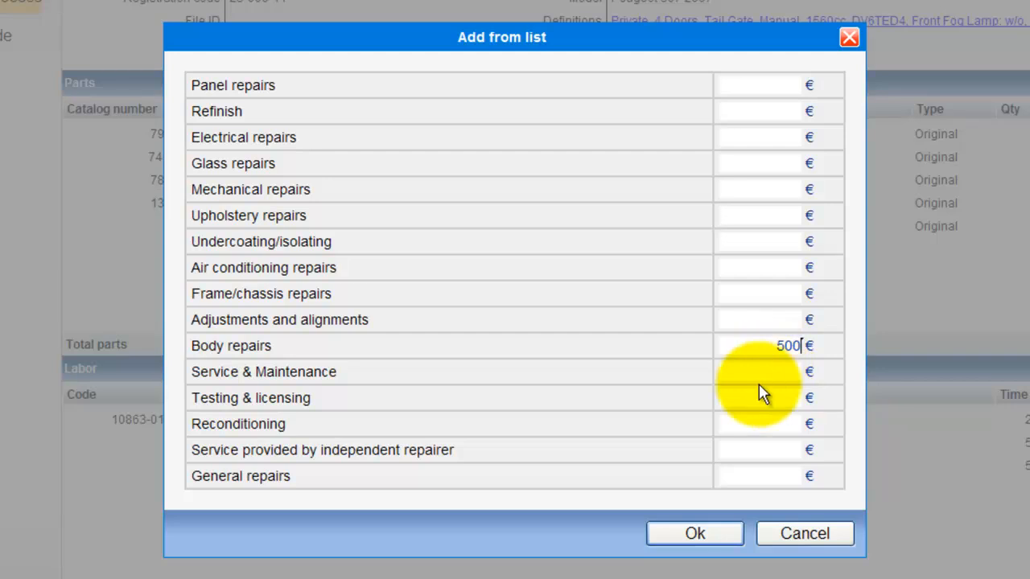
{"action": "left_click", "coordinate": [697, 533]}
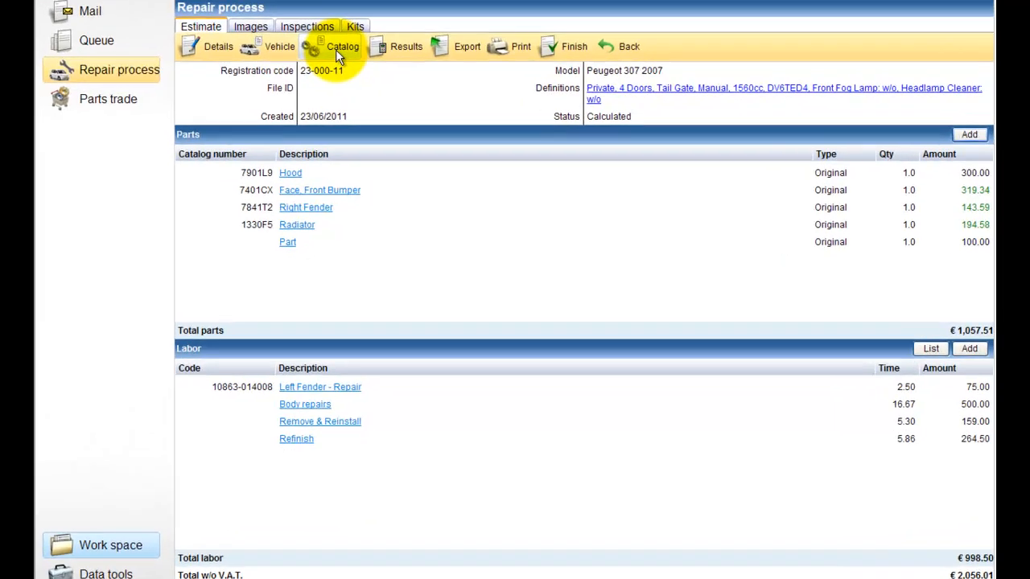
Open the Peugeot 307 parts catalog and tick Assy, Right Headlamp in the Front parts list.
{"action": "left_click", "coordinate": [360, 85]}
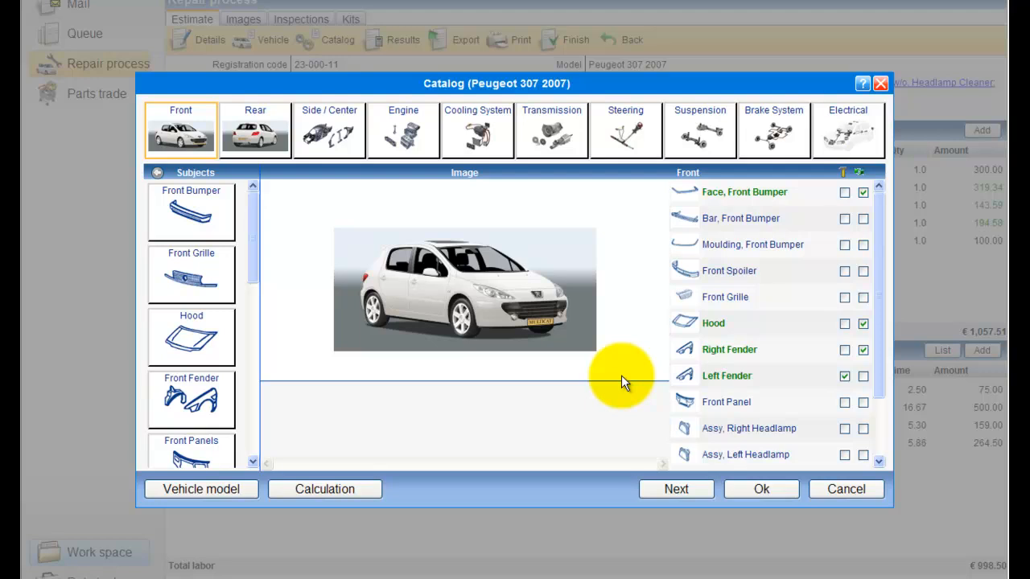
{"action": "left_click_drag", "start_coordinate": [879, 321], "coordinate": [875, 397]}
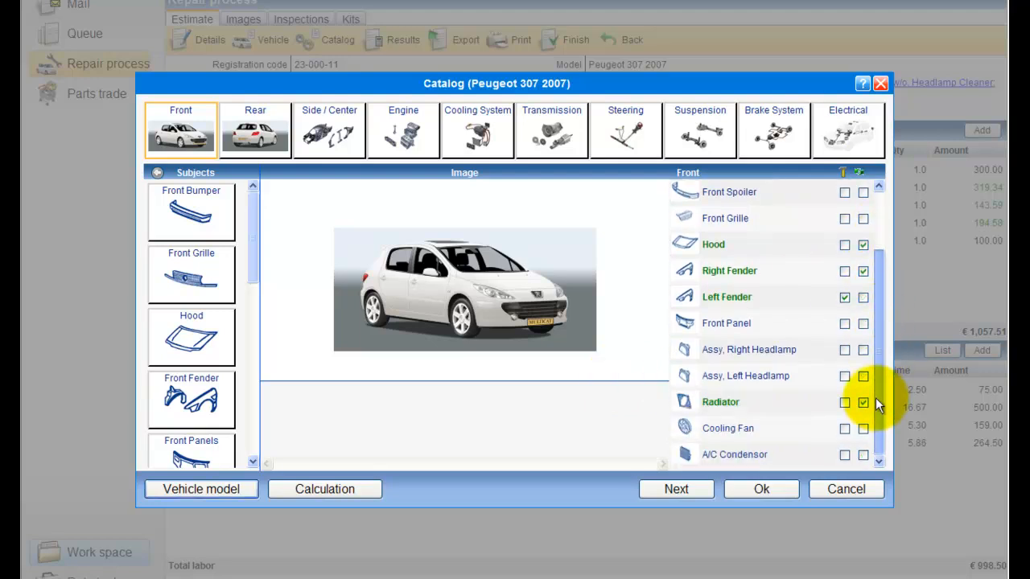
{"action": "left_click", "coordinate": [862, 351]}
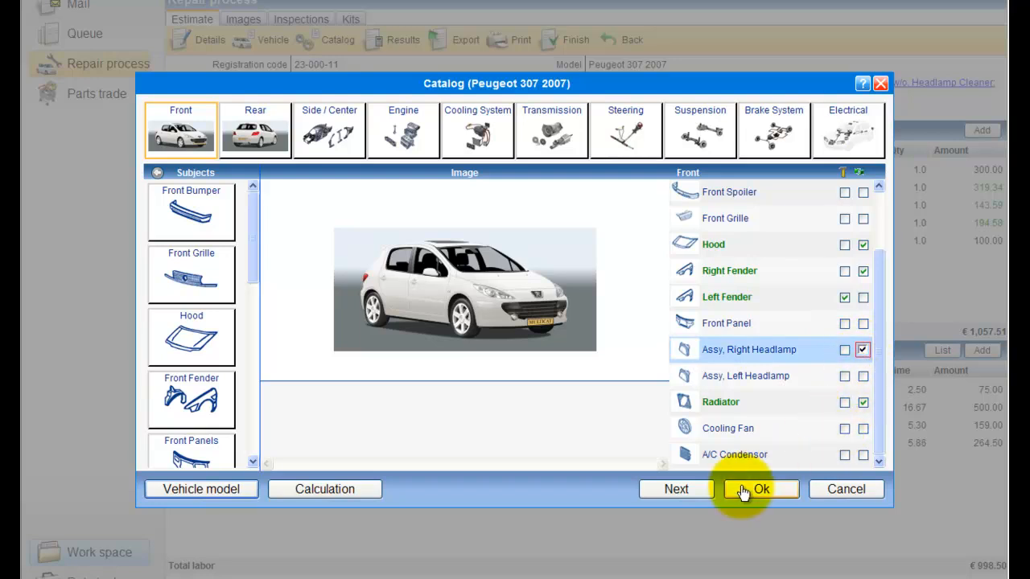
Save headlamp type H7+H1 and return with headlamp 620686 at 189.88 added.
{"action": "left_click", "coordinate": [702, 494]}
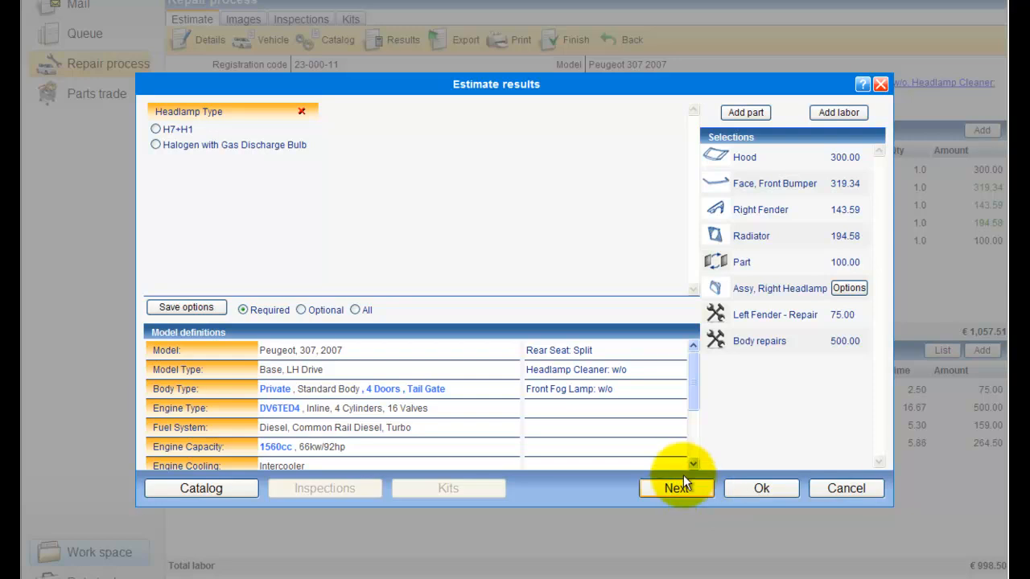
{"action": "left_click", "coordinate": [156, 131]}
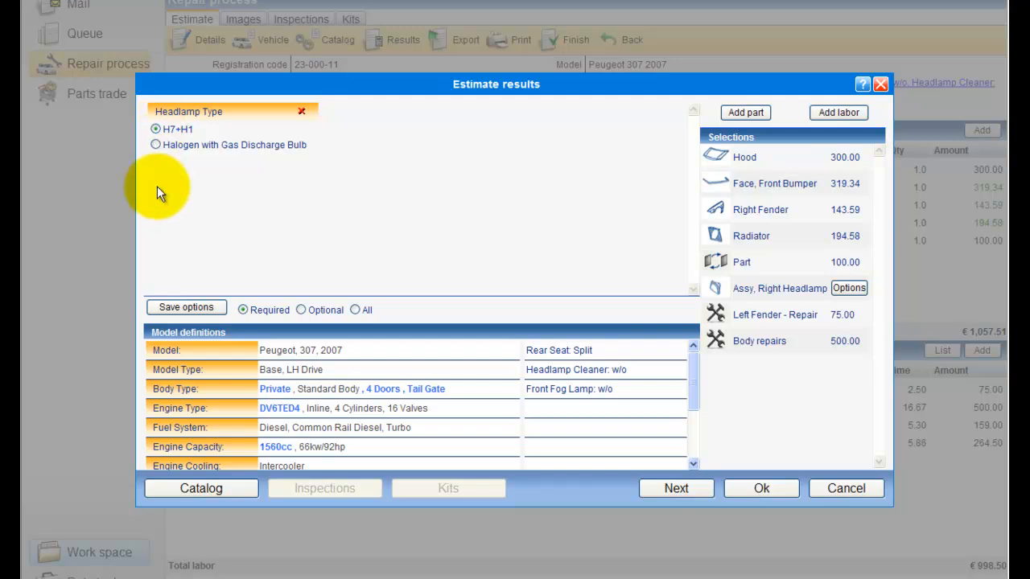
{"action": "left_click", "coordinate": [185, 310]}
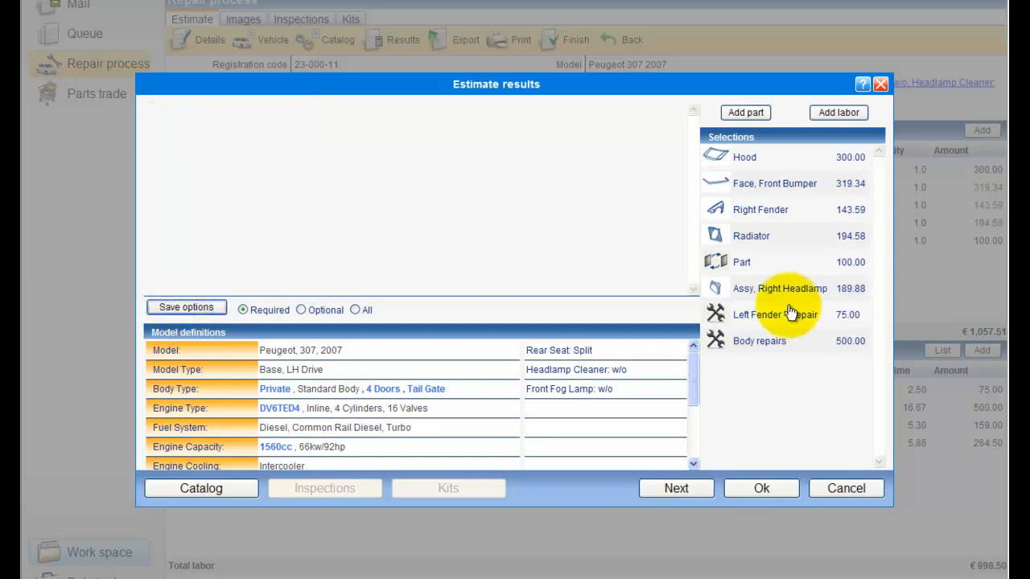
{"action": "left_click", "coordinate": [677, 490]}
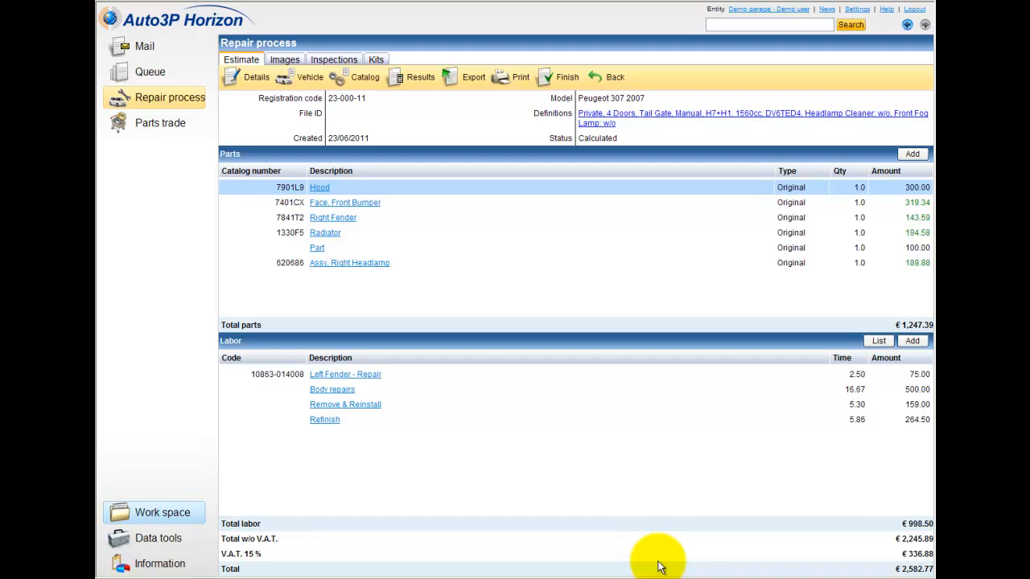
{"action": "left_click", "coordinate": [455, 84]}
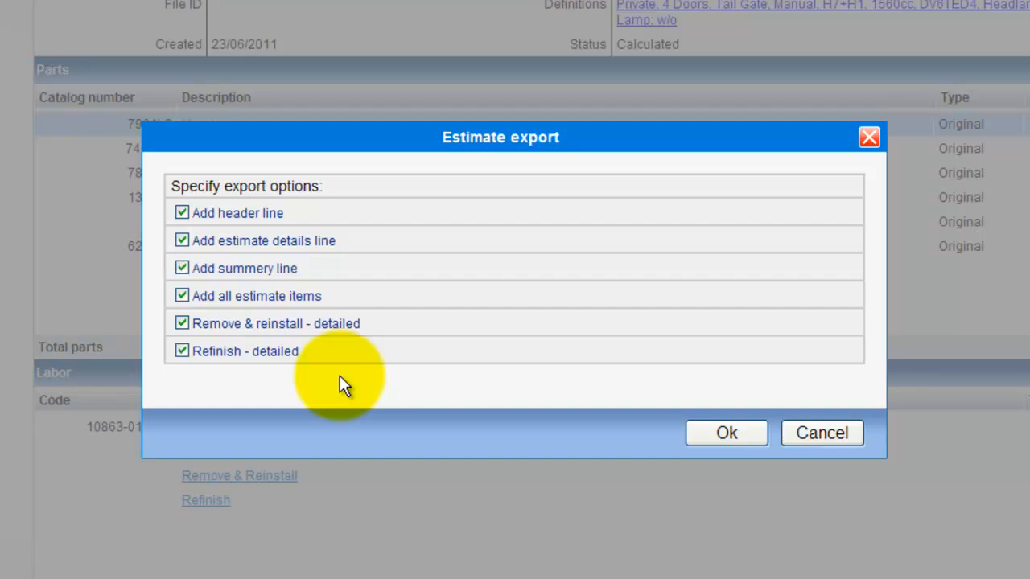
{"action": "left_click", "coordinate": [814, 443]}
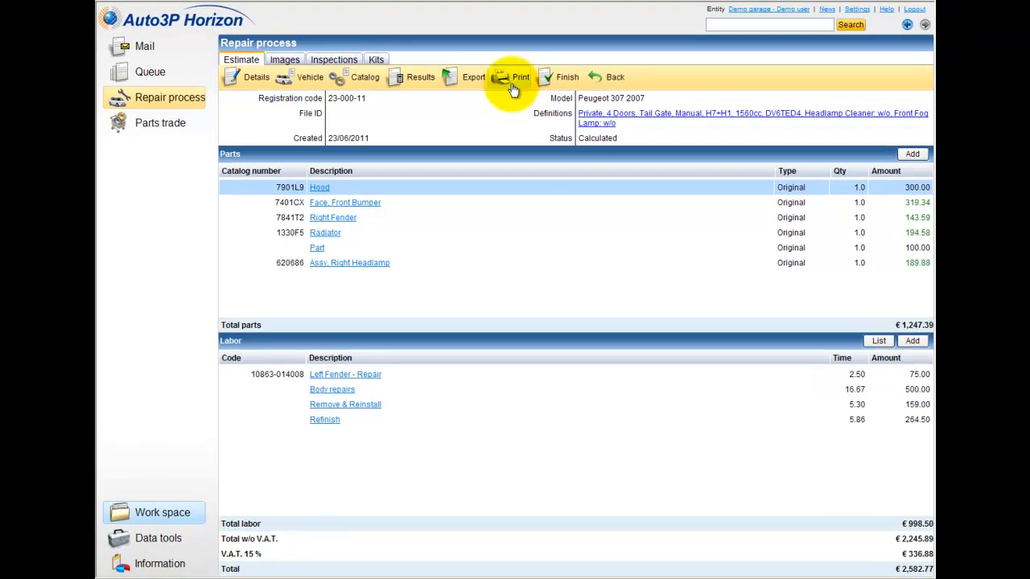
Generate the Price quote PDF with the default checked print options.
{"action": "left_click", "coordinate": [510, 82]}
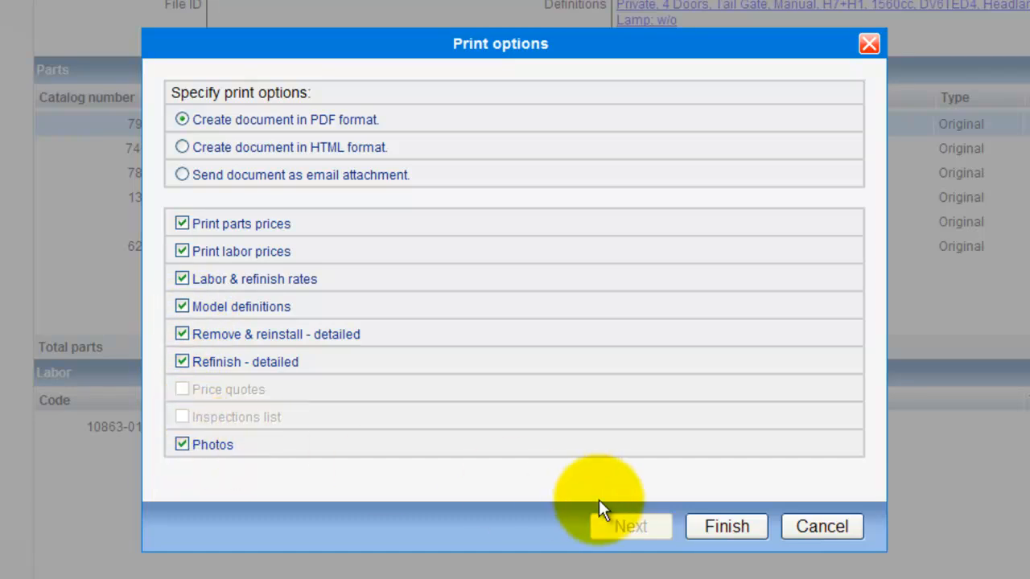
{"action": "left_click", "coordinate": [726, 527]}
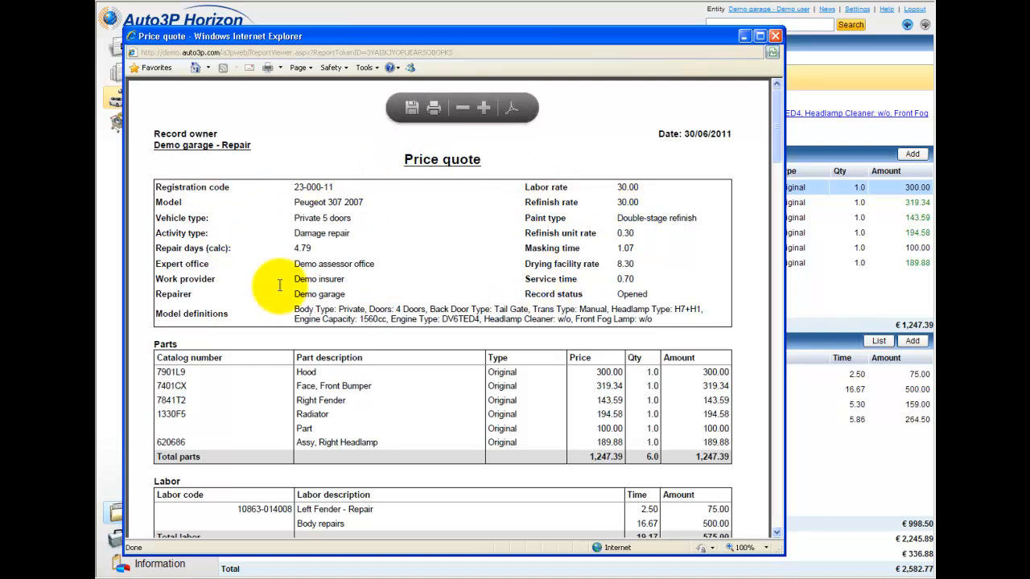
Scroll the Price quote report down to its 2,582.77 total and back up, then close it.
{"action": "scroll", "coordinate": [776, 156], "scroll_direction": "down", "scroll_amount": 3}
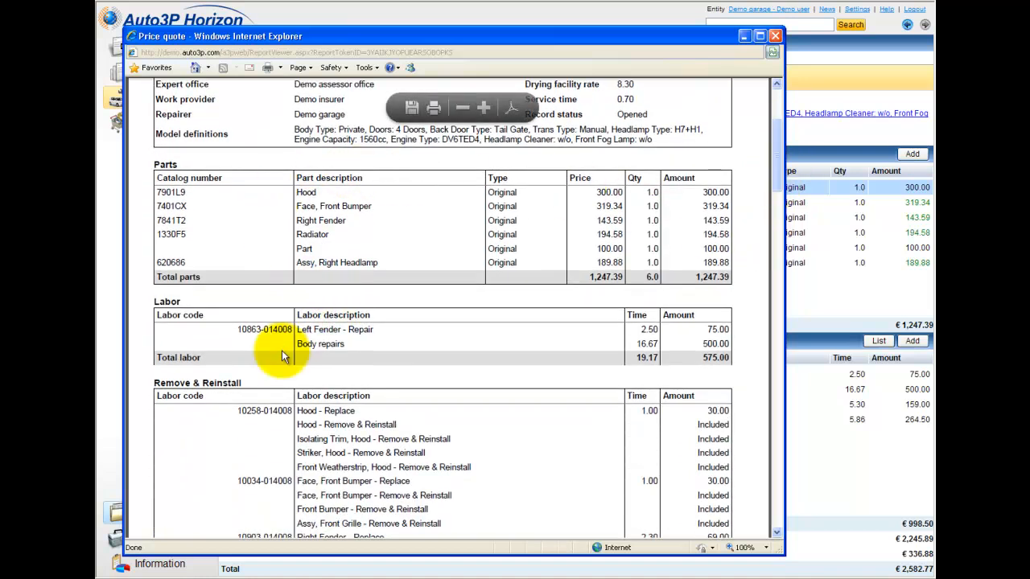
{"action": "left_click_drag", "start_coordinate": [775, 143], "coordinate": [770, 261]}
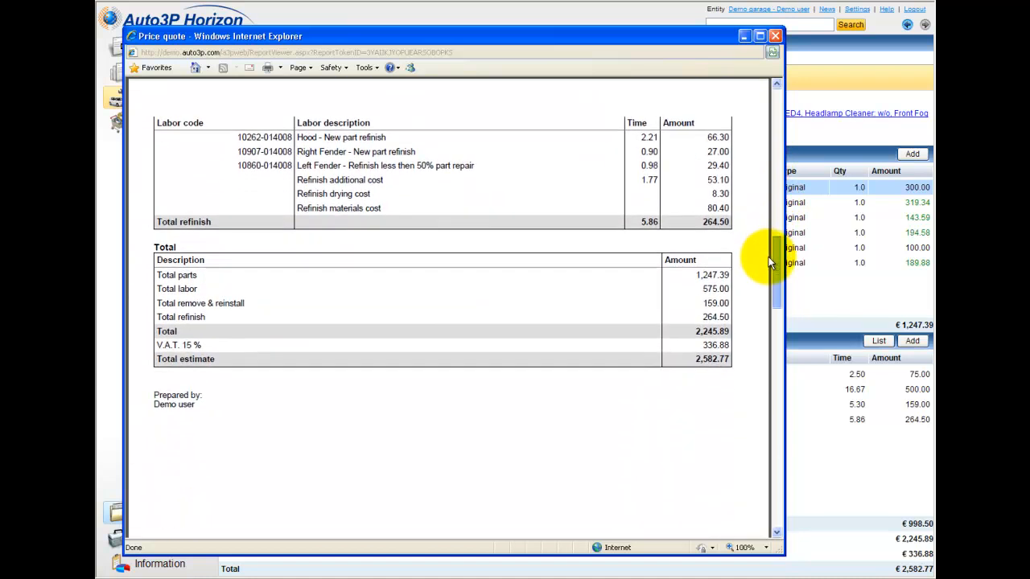
{"action": "left_click", "coordinate": [777, 89]}
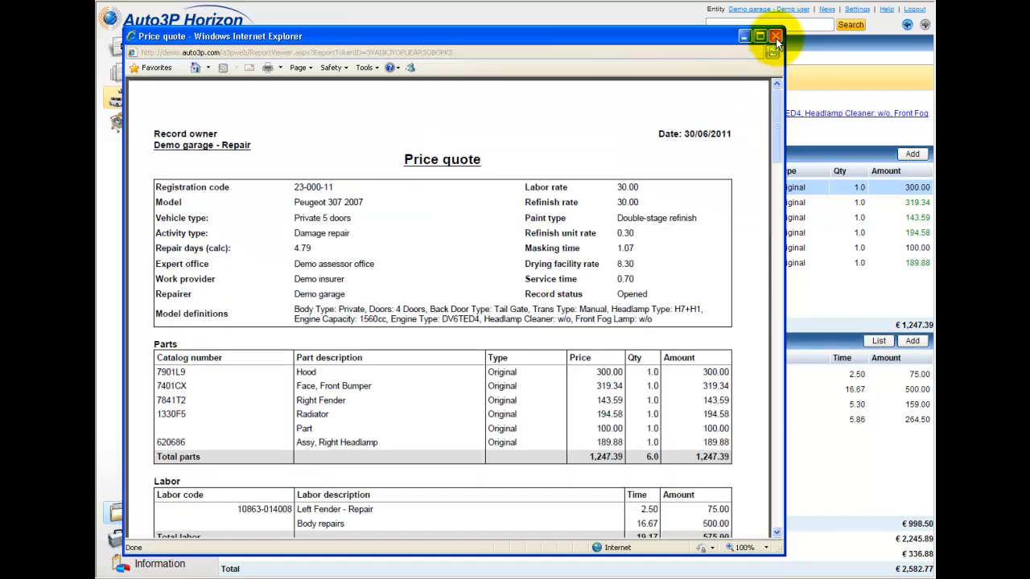
{"action": "left_click", "coordinate": [776, 37]}
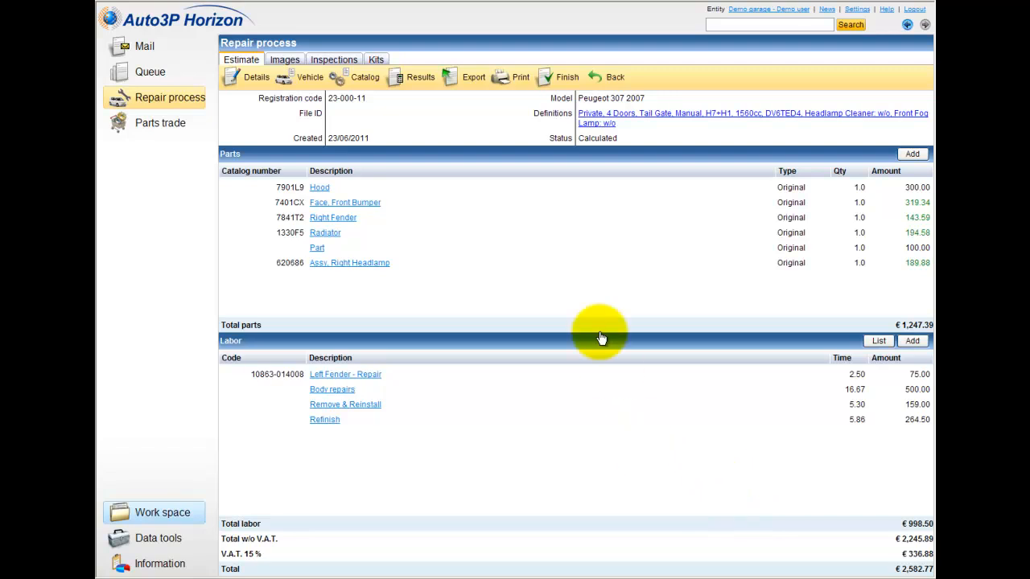
Finish the estimate with 'Send estimate by email' ticked and confirm the five quote parts.
{"action": "left_click", "coordinate": [566, 80]}
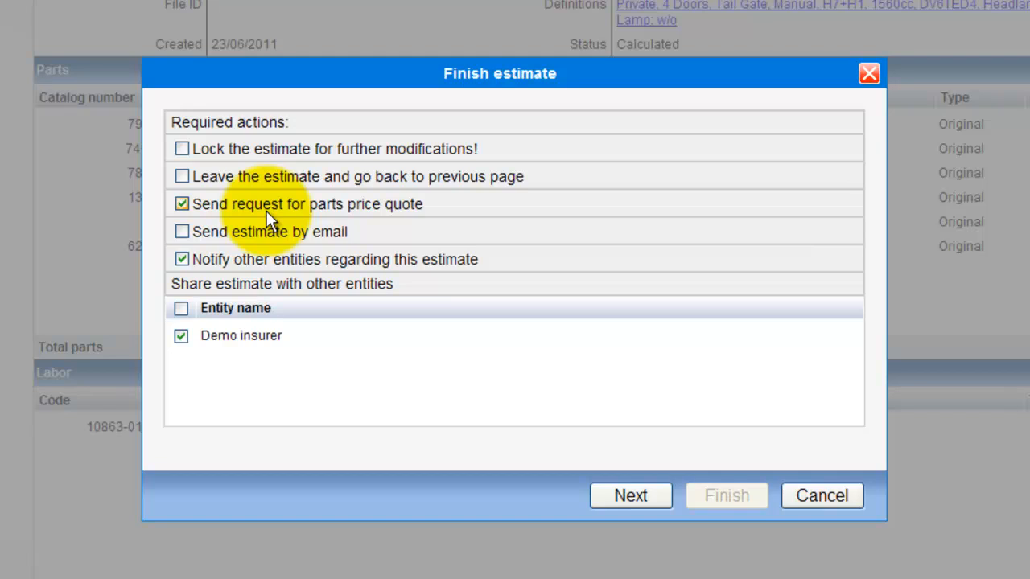
{"action": "left_click", "coordinate": [182, 232]}
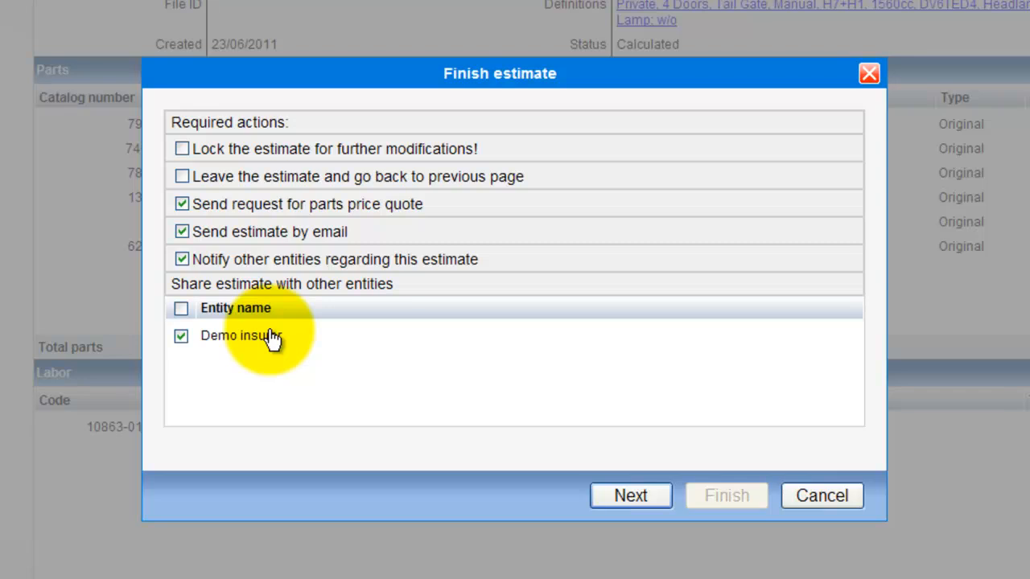
{"action": "left_click", "coordinate": [632, 497]}
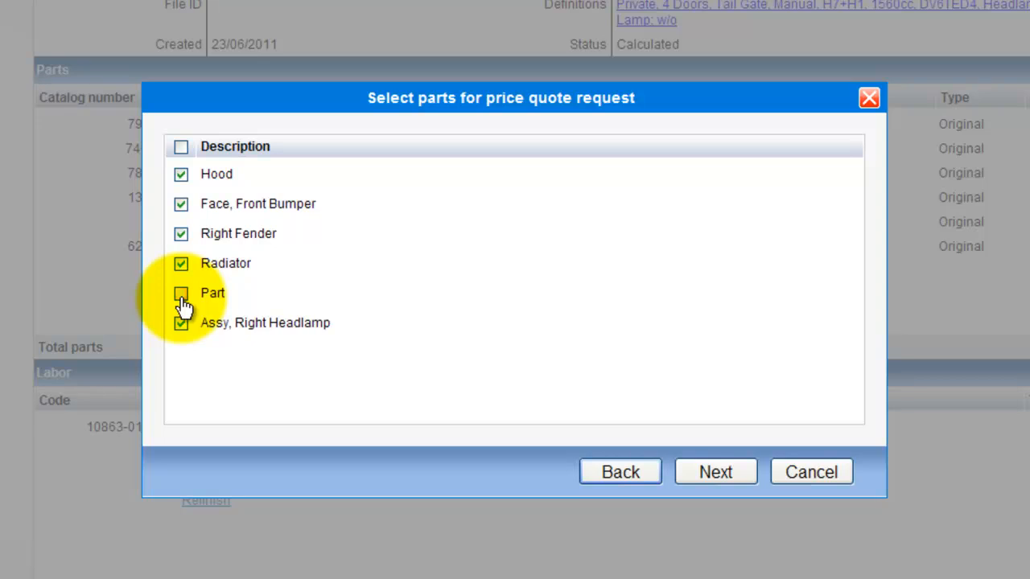
{"action": "left_click", "coordinate": [717, 476]}
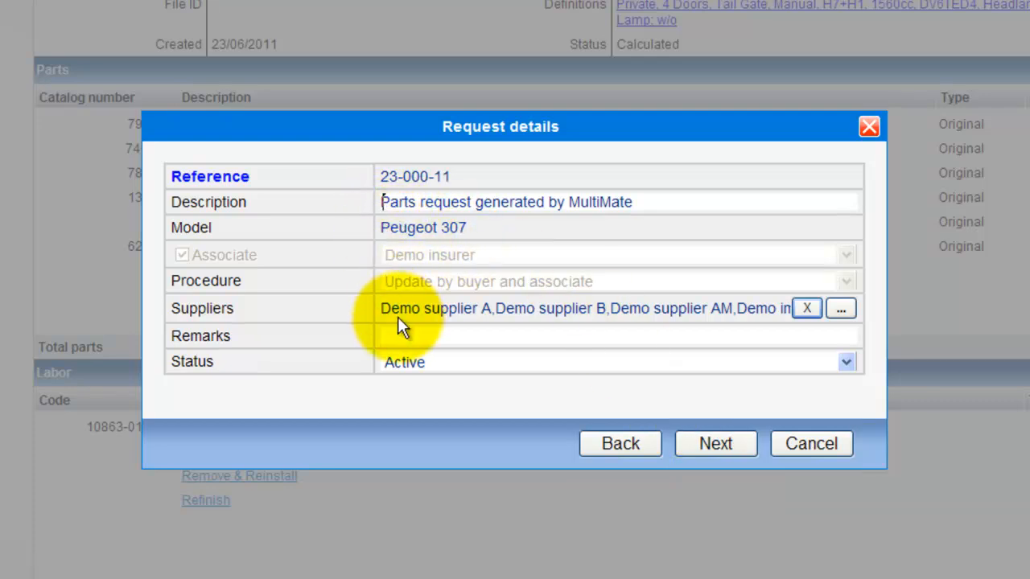
Untick Demo importer, keeping Demo supplier A, B and AM as the quote suppliers.
{"action": "left_click", "coordinate": [844, 313]}
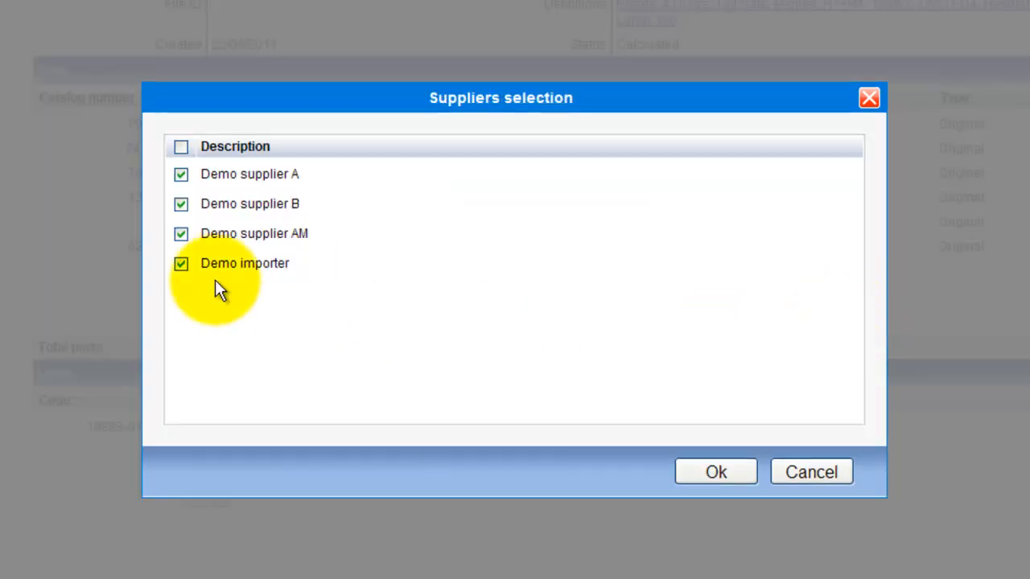
{"action": "left_click", "coordinate": [180, 267]}
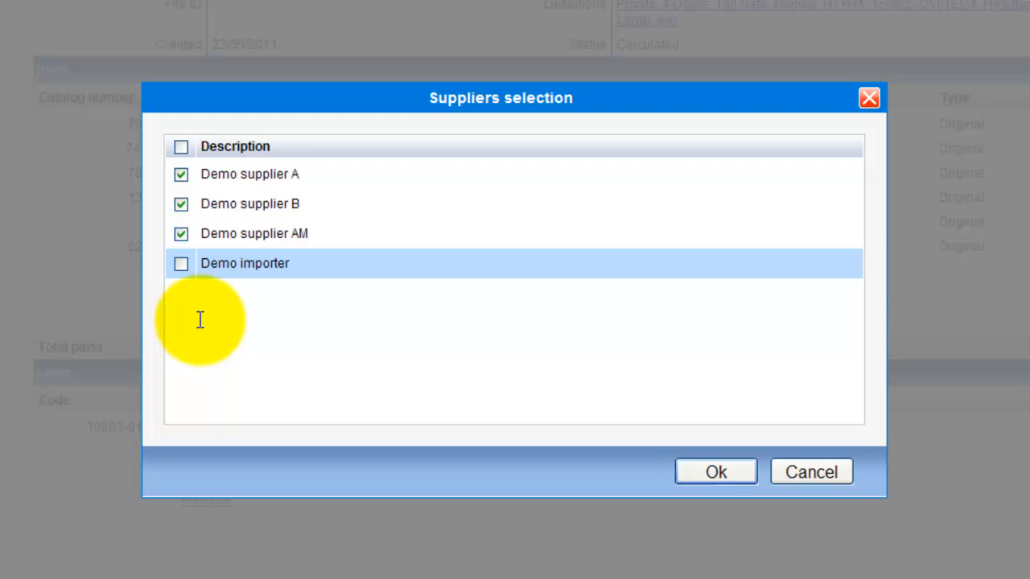
{"action": "left_click", "coordinate": [718, 472]}
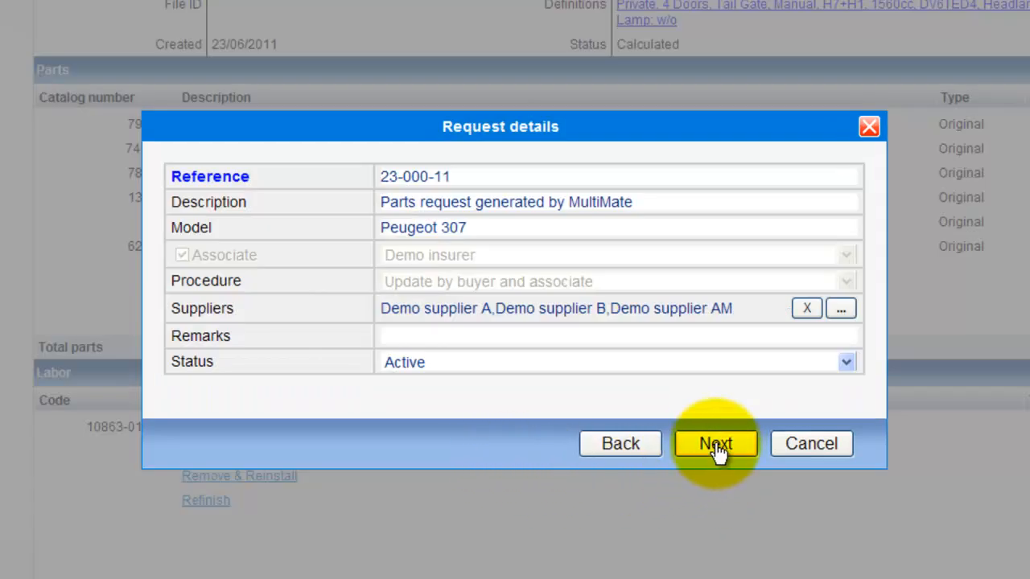
{"action": "left_click", "coordinate": [716, 447]}
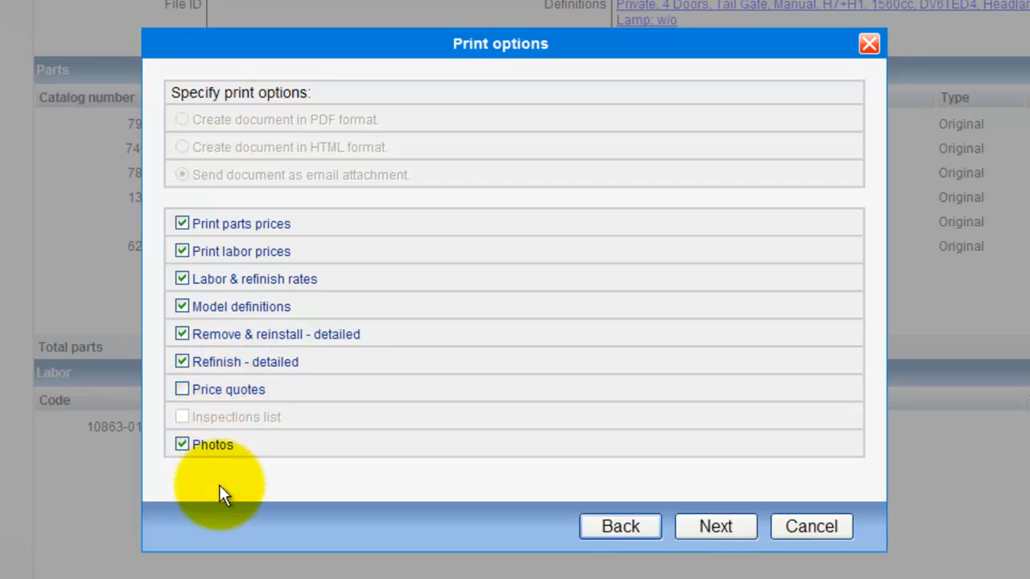
Tick Price quotes in the print options and proceed to the new email message.
{"action": "left_click", "coordinate": [248, 395]}
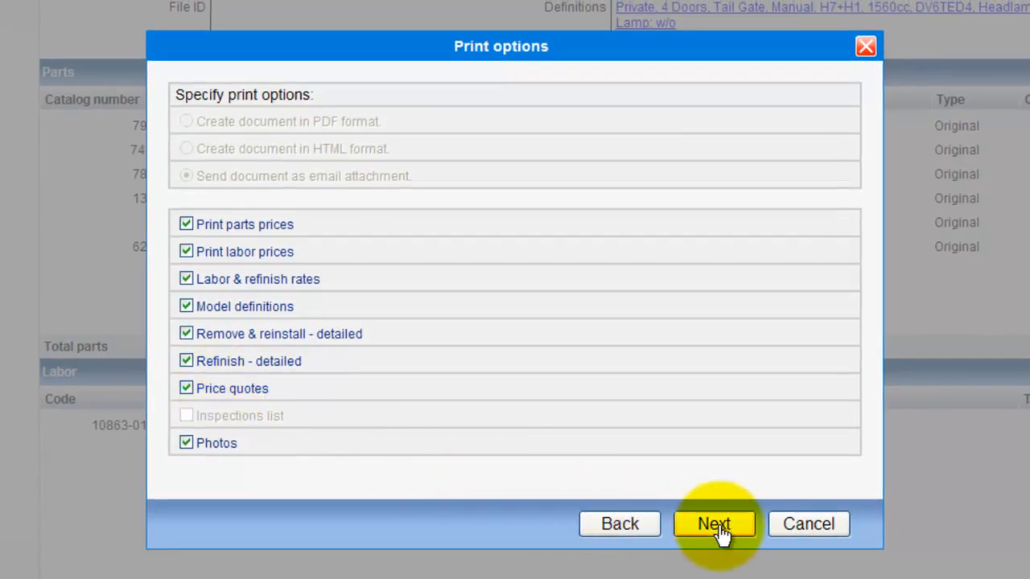
{"action": "left_click", "coordinate": [724, 532]}
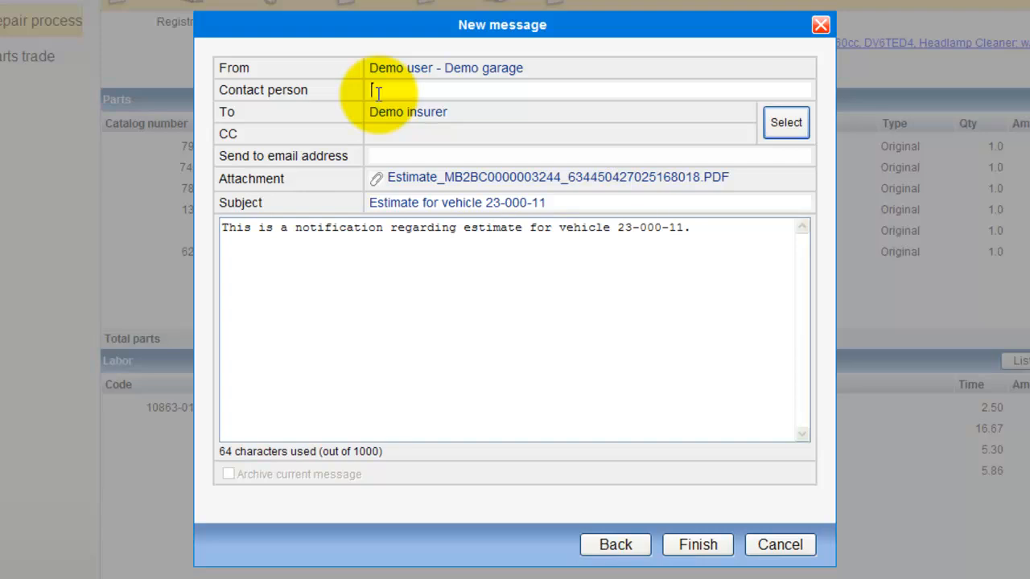
Enter the contact person and add Demo assessor office to the CC list.
{"action": "type", "text": "anto3p"}
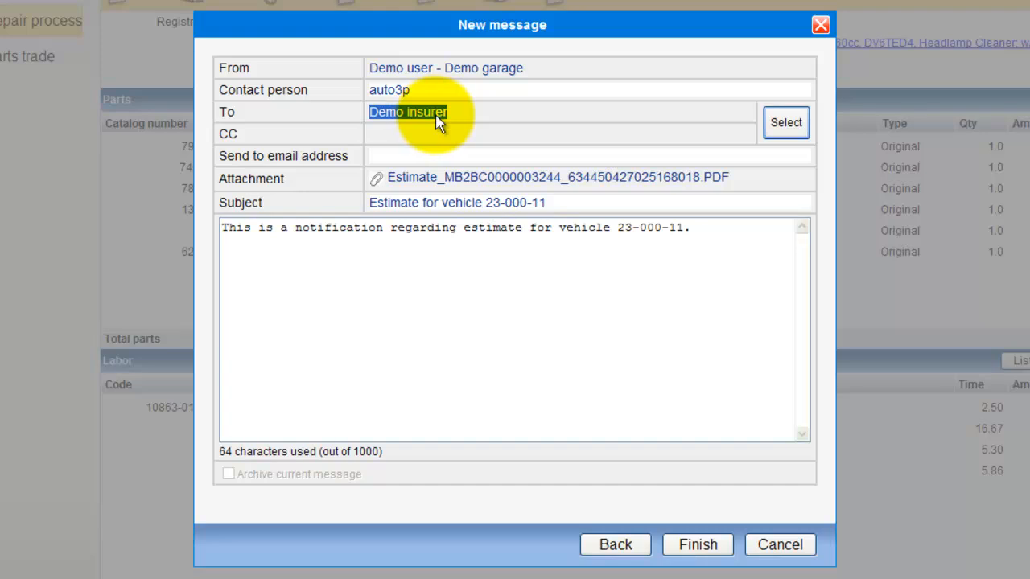
{"action": "left_click", "coordinate": [789, 133]}
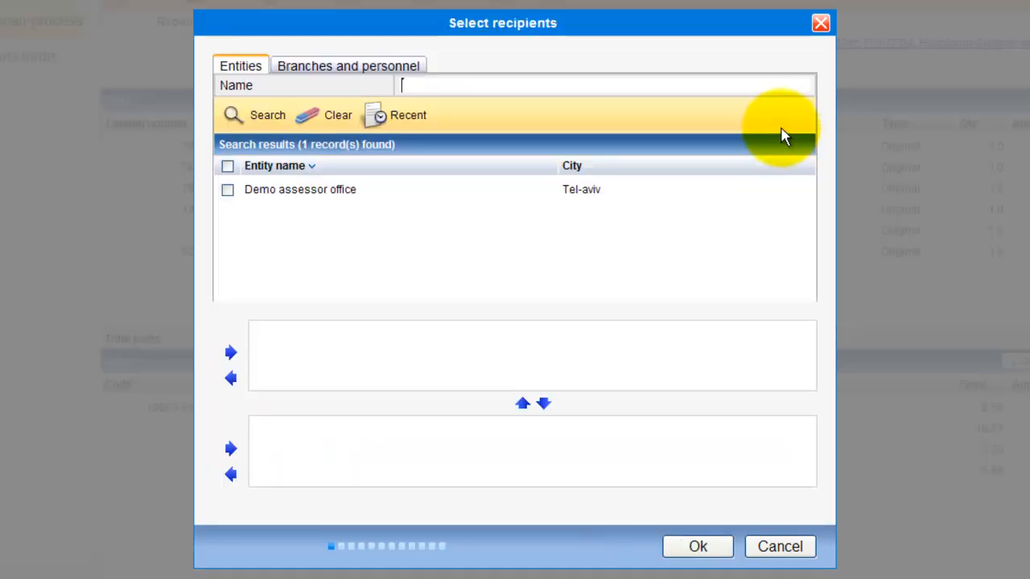
{"action": "left_click", "coordinate": [228, 191]}
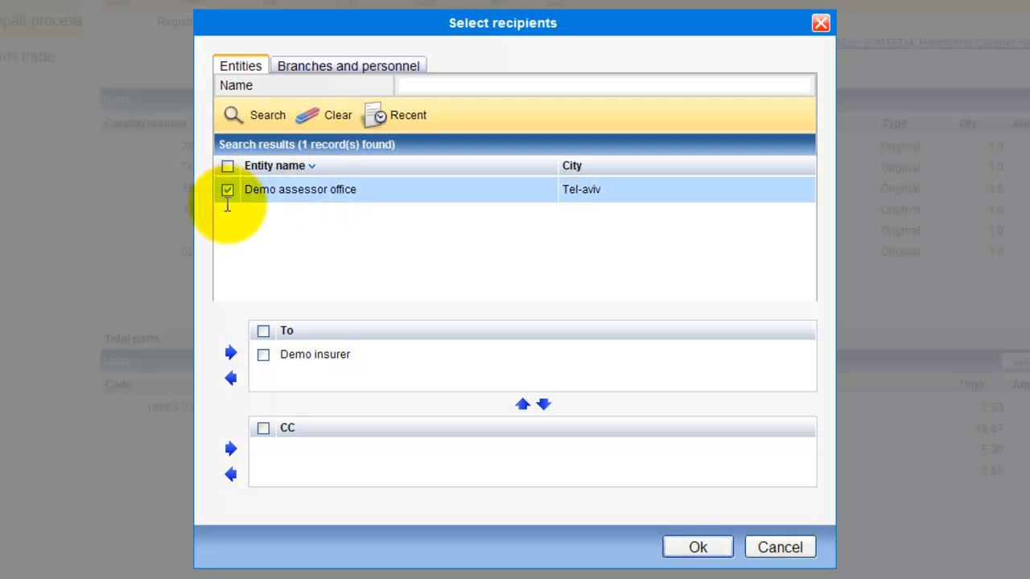
{"action": "left_click", "coordinate": [231, 449]}
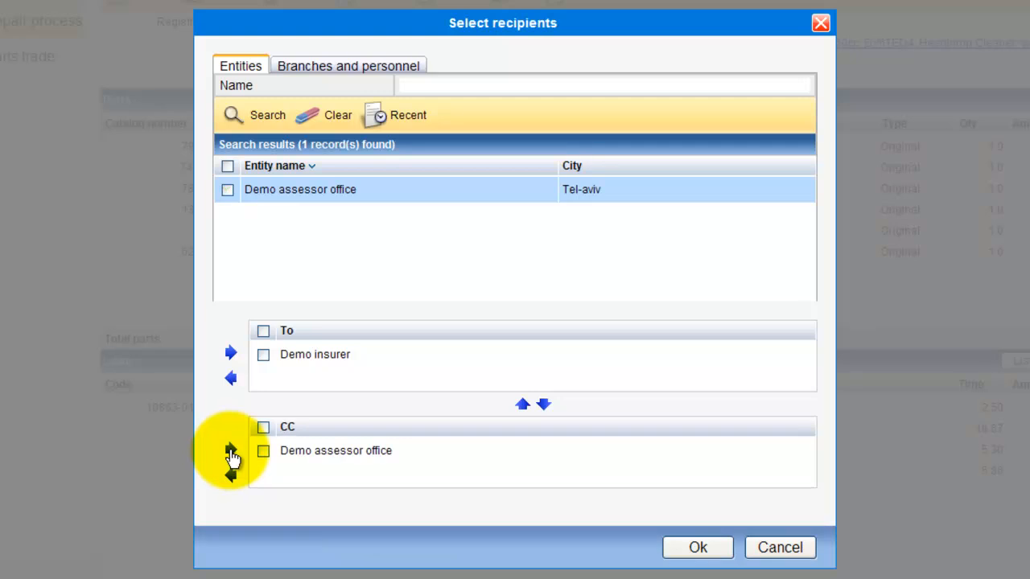
{"action": "left_click", "coordinate": [684, 554]}
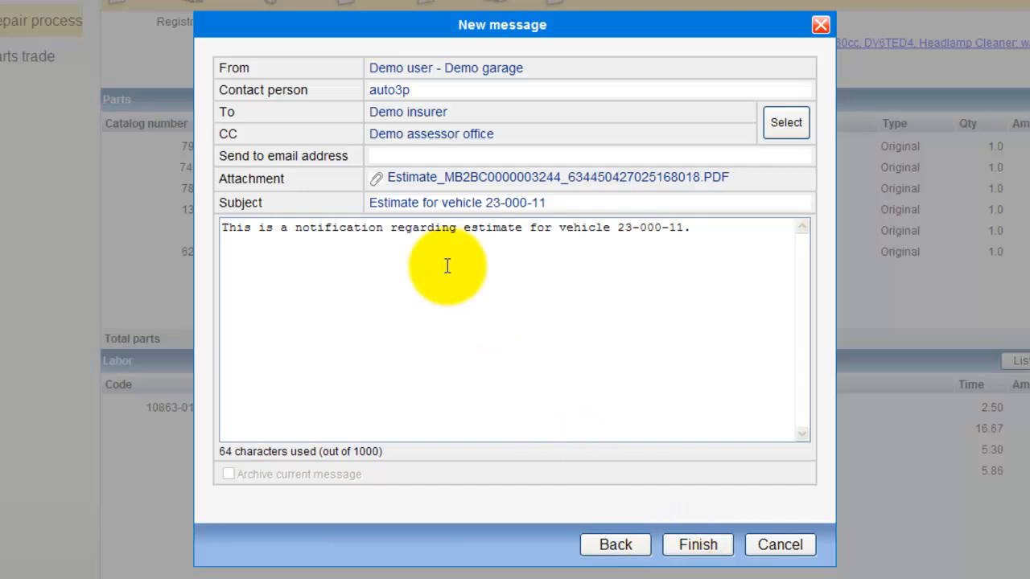
Add the extra recipient e-mail address, append 'Thanks' to the body, and send.
{"action": "left_click", "coordinate": [398, 159]}
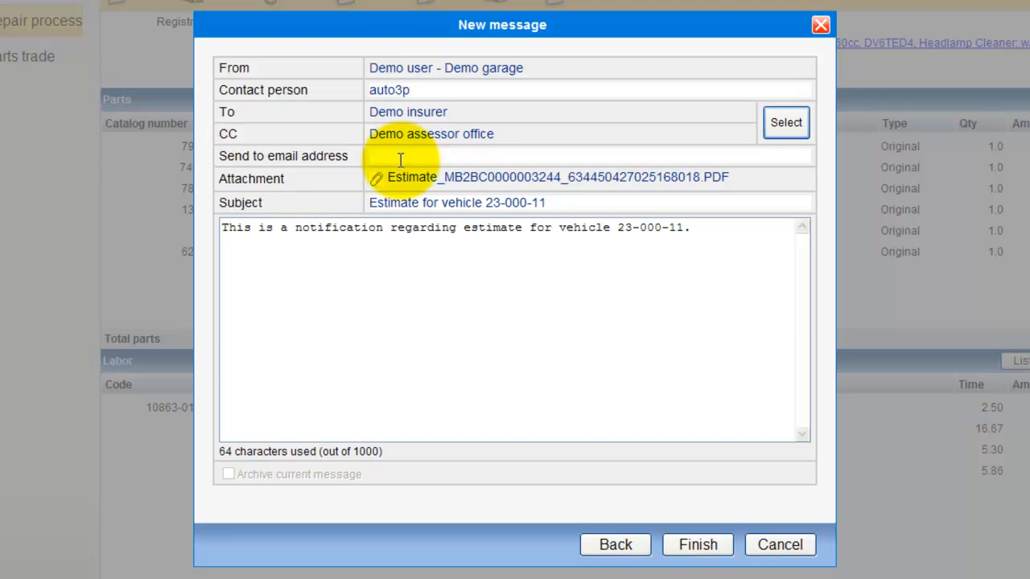
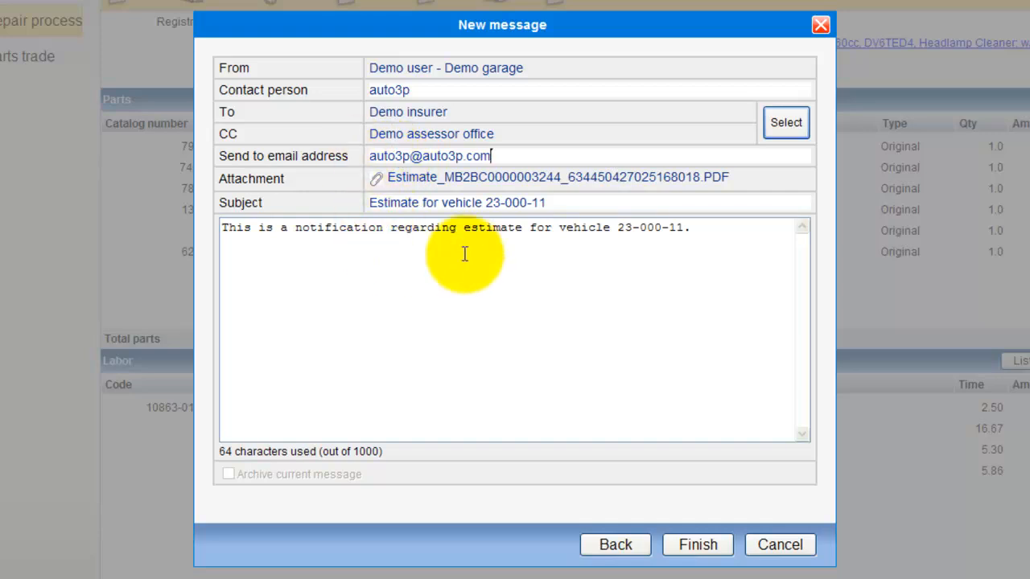
{"action": "left_click_drag", "start_coordinate": [690, 229], "coordinate": [224, 229]}
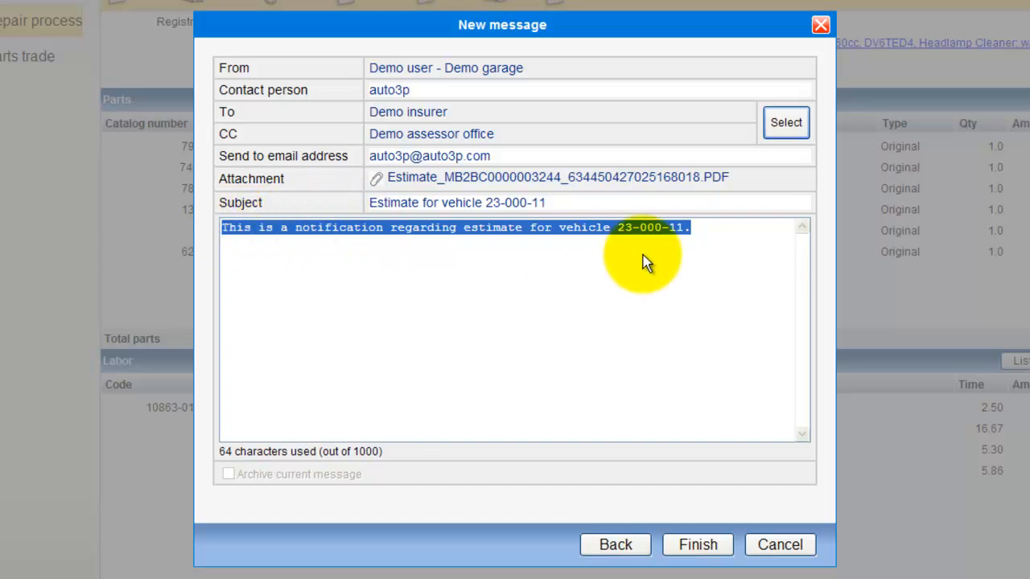
{"action": "left_click", "coordinate": [703, 228]}
{"action": "key", "text": "Return"}
{"action": "type", "text": "Thanks"}
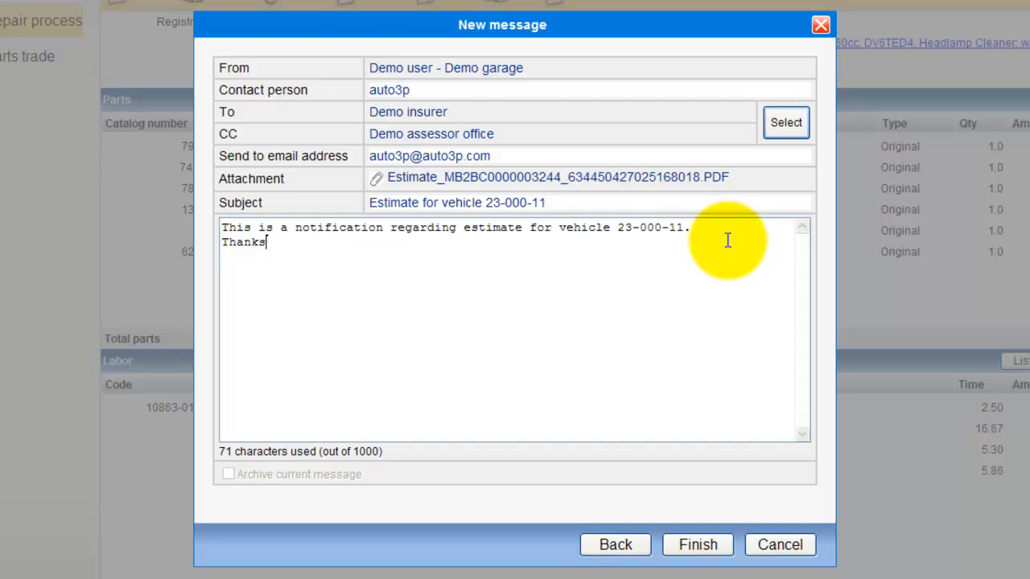
{"action": "left_click", "coordinate": [702, 547]}
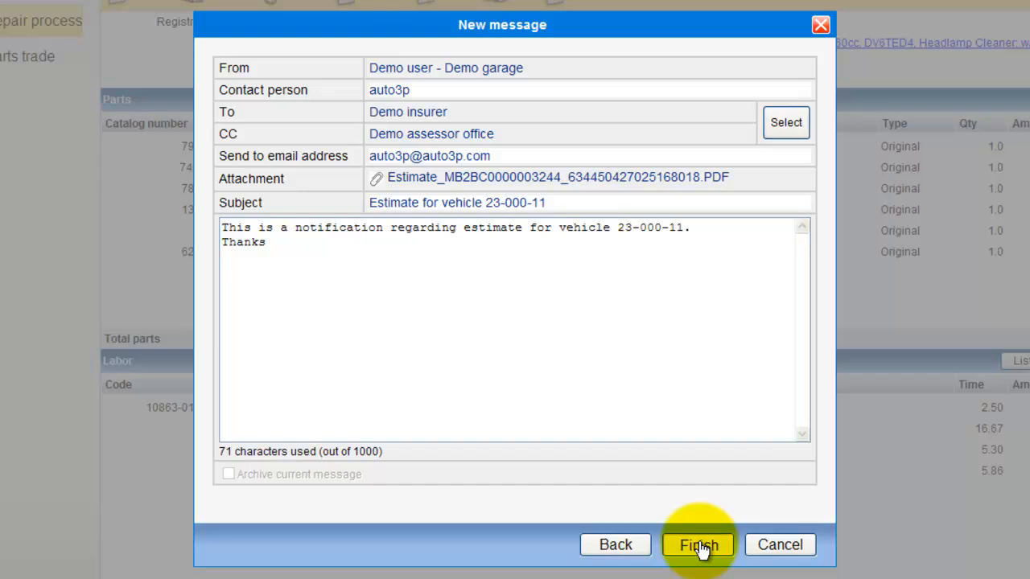
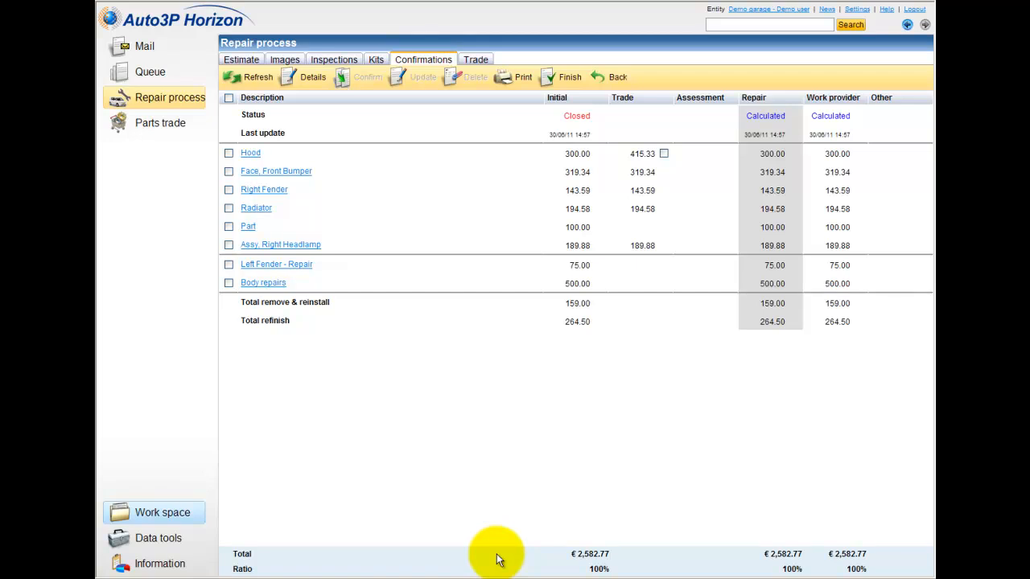
Check the quoted trade prices for the parts, then return to the MultiRepair estimate search.
{"action": "left_click", "coordinate": [478, 61]}
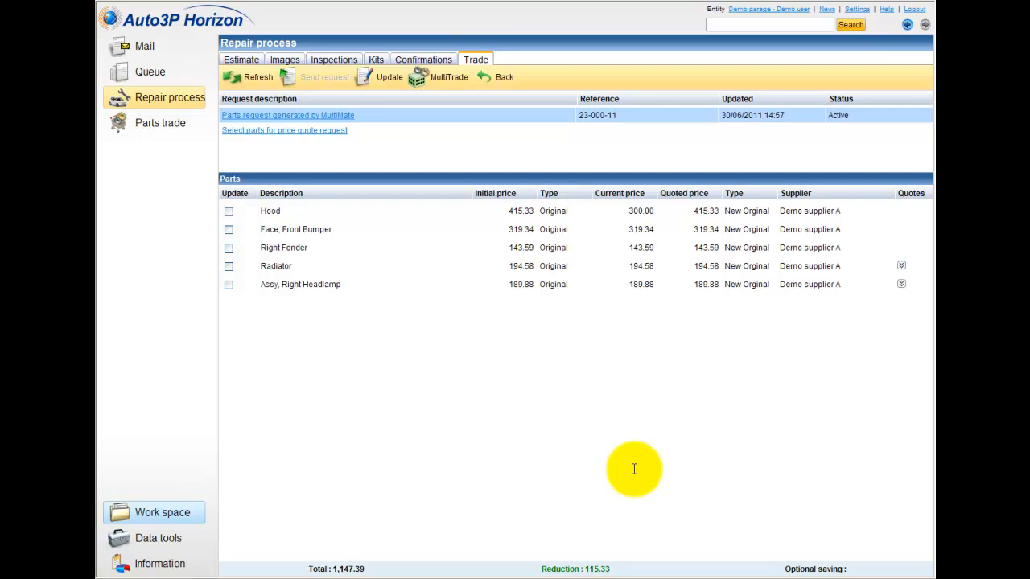
{"action": "left_click", "coordinate": [497, 81]}
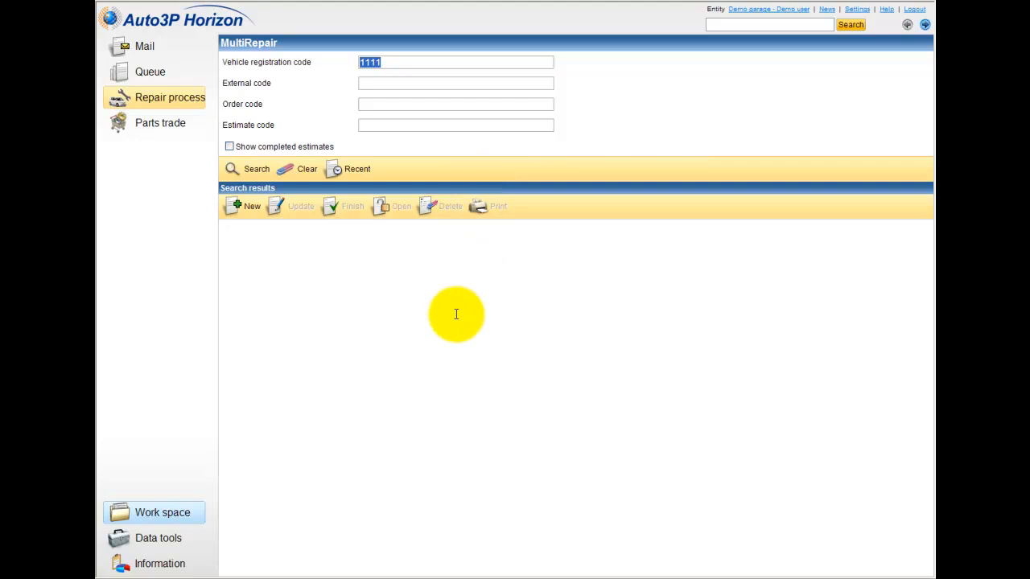
List the recent estimates and confirm the active entity now reads Demo insurer.
{"action": "left_click", "coordinate": [360, 169]}
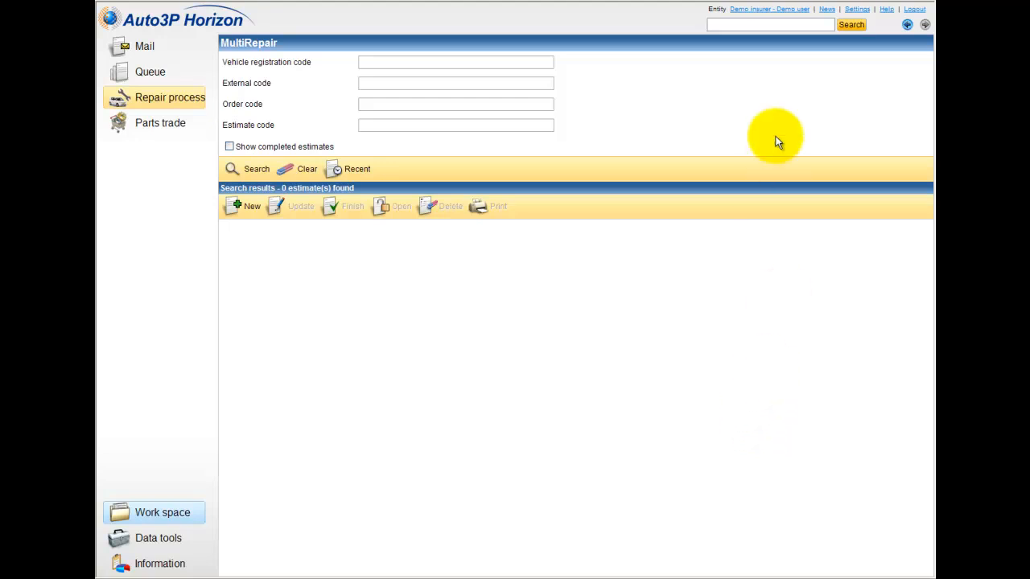
{"action": "left_click_drag", "start_coordinate": [730, 11], "coordinate": [807, 21]}
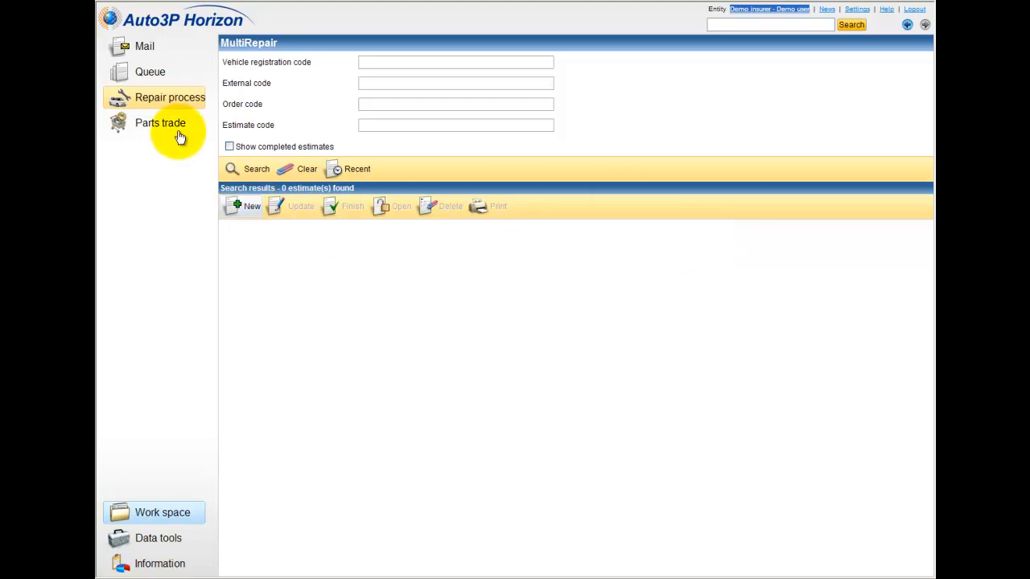
Open the 23-000-11 Peugeot 307 estimate from its message in the Demo insurer inbox.
{"action": "left_click", "coordinate": [151, 49]}
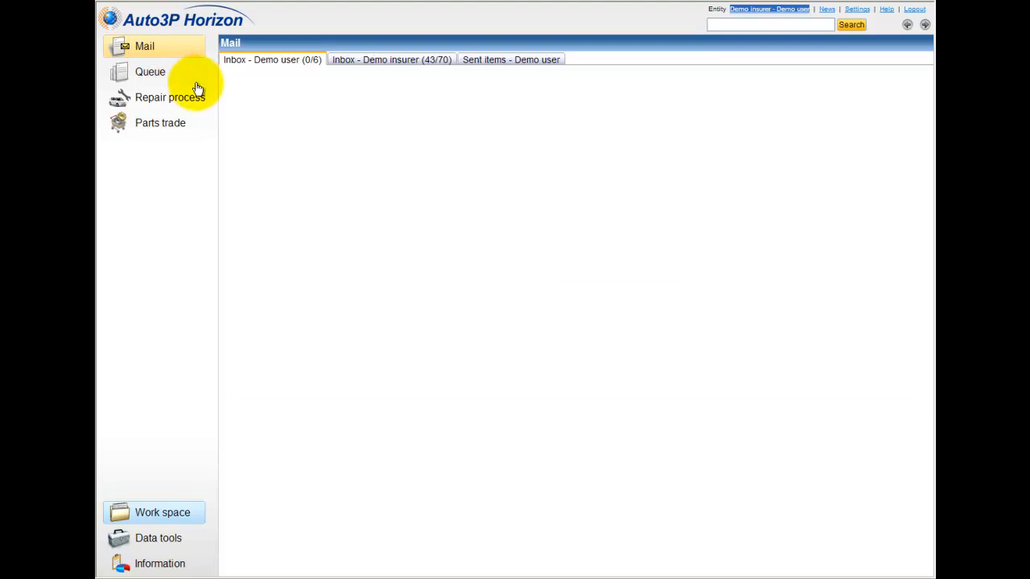
{"action": "left_click", "coordinate": [342, 65]}
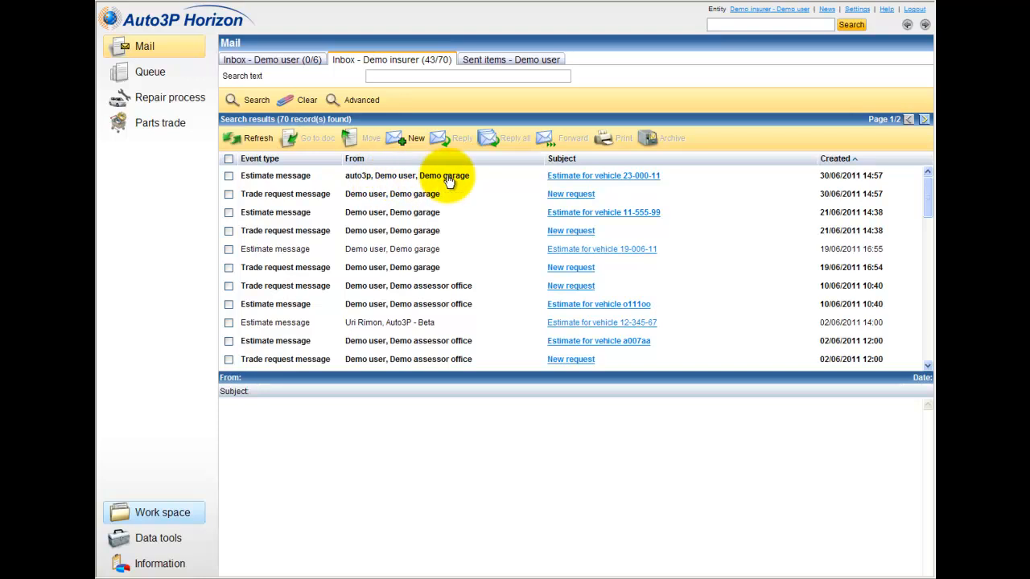
{"action": "right_click", "coordinate": [656, 184]}
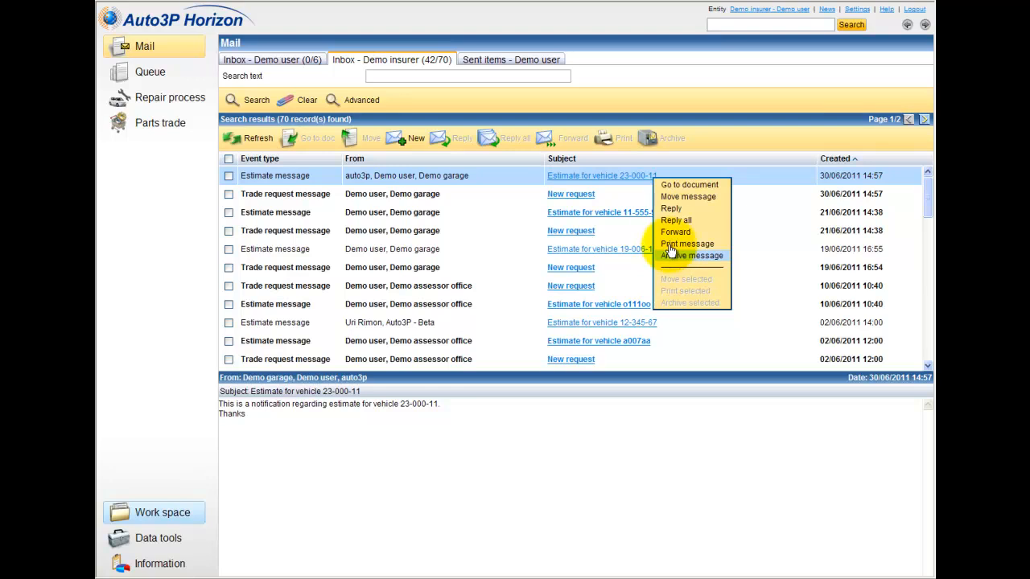
{"action": "left_click", "coordinate": [675, 186]}
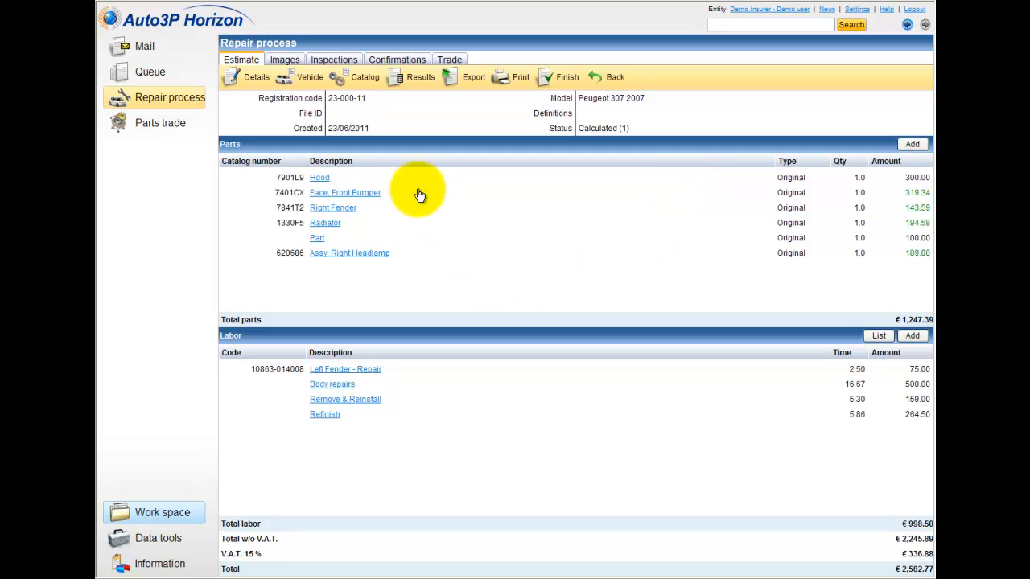
Show the Confirmations tab comparing initial, trade, repair and work provider values.
{"action": "left_click", "coordinate": [409, 61]}
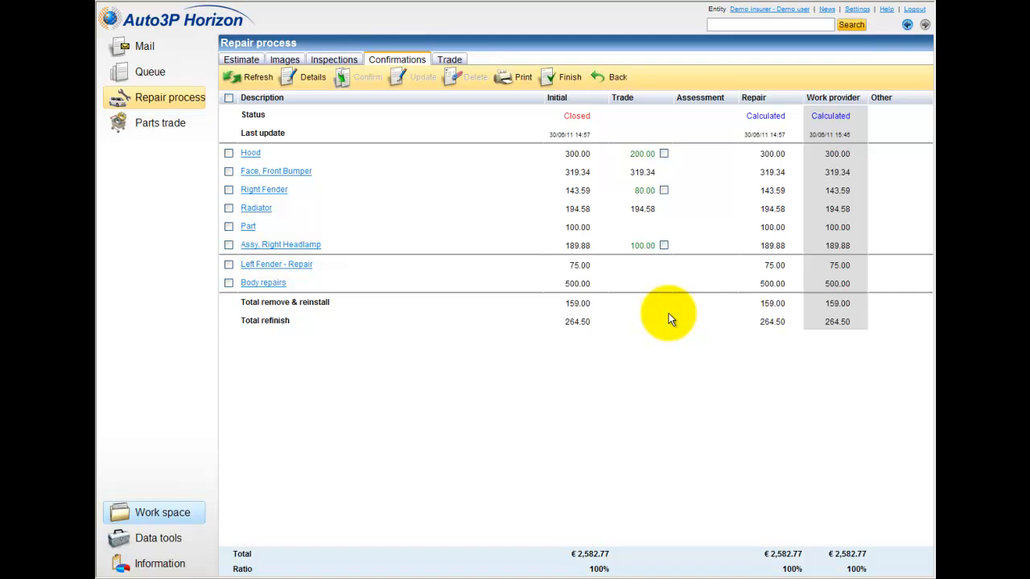
Accept the trade prices for Hood (200.00), Right Fender (80.00) and Right Headlamp (100.00).
{"action": "left_click", "coordinate": [664, 153]}
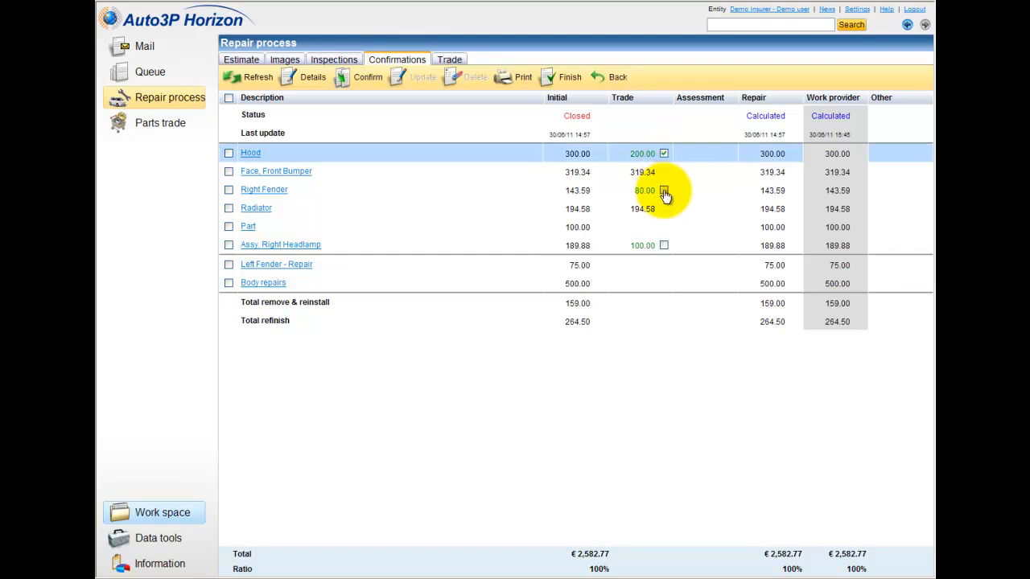
{"action": "left_click", "coordinate": [663, 190]}
{"action": "left_click", "coordinate": [662, 248]}
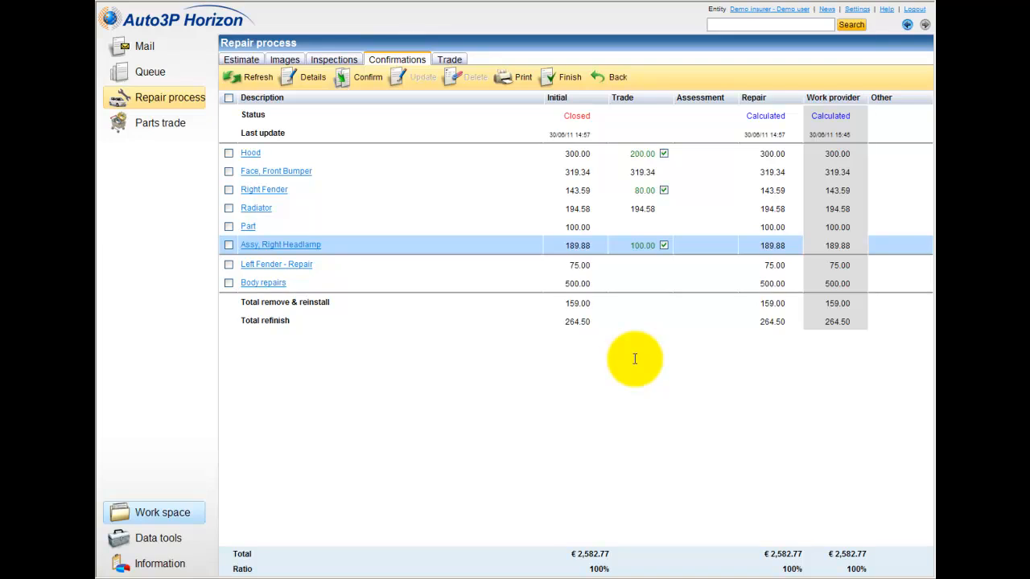
{"action": "left_click", "coordinate": [364, 82]}
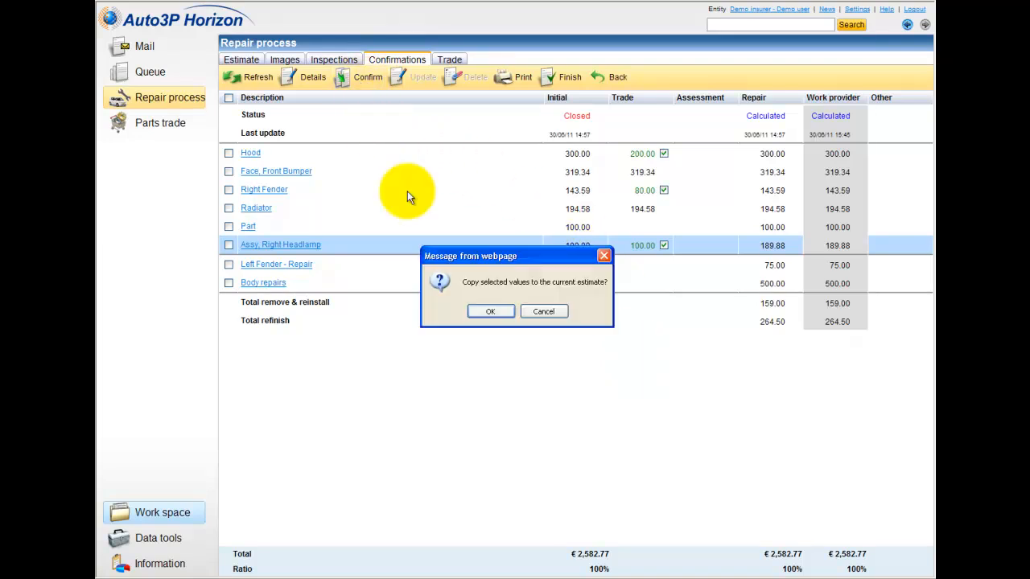
{"action": "left_click", "coordinate": [501, 313]}
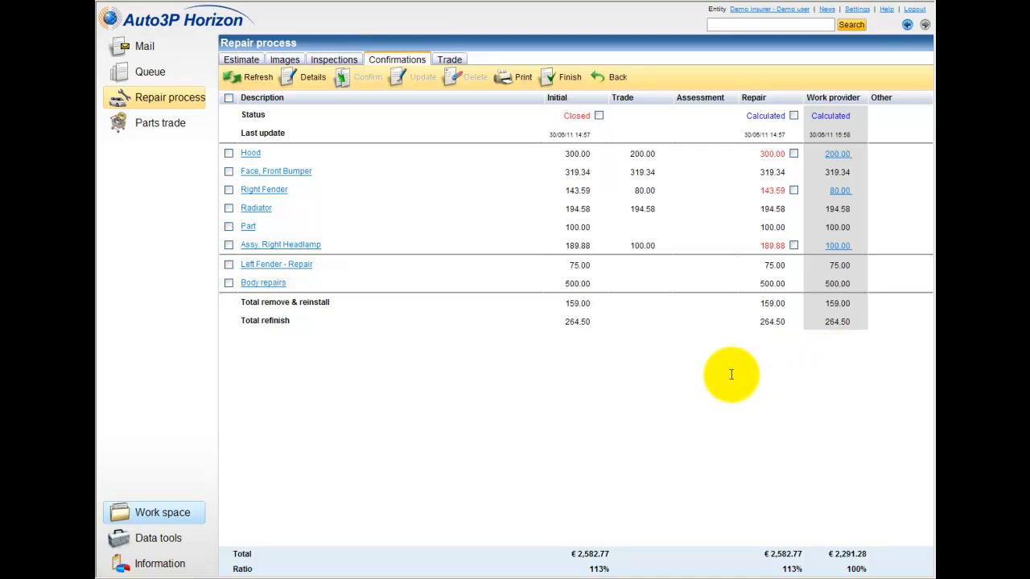
Change the Body repairs labour price from 500.00 to 250.00.
{"action": "right_click", "coordinate": [257, 288]}
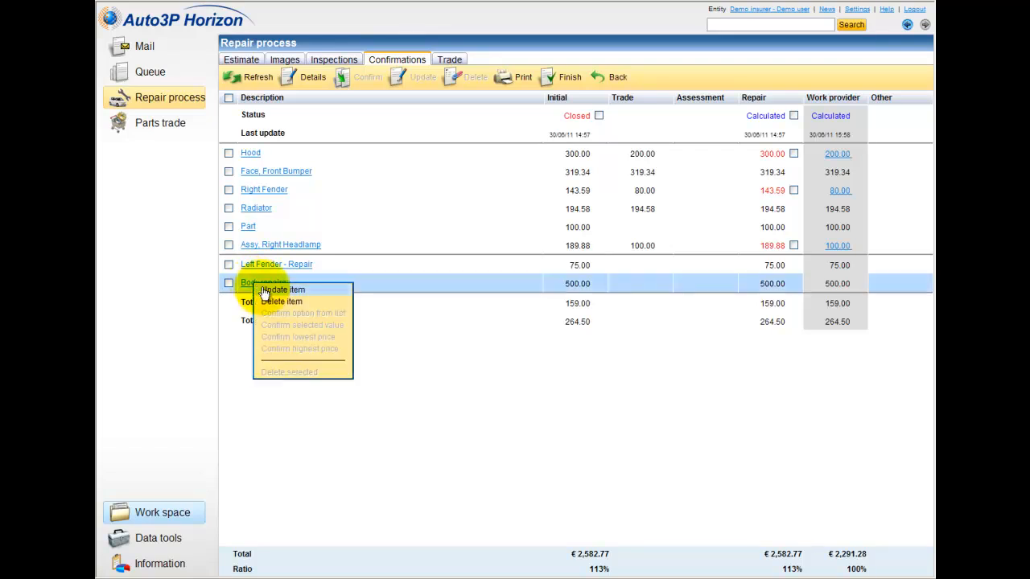
{"action": "left_click", "coordinate": [282, 290]}
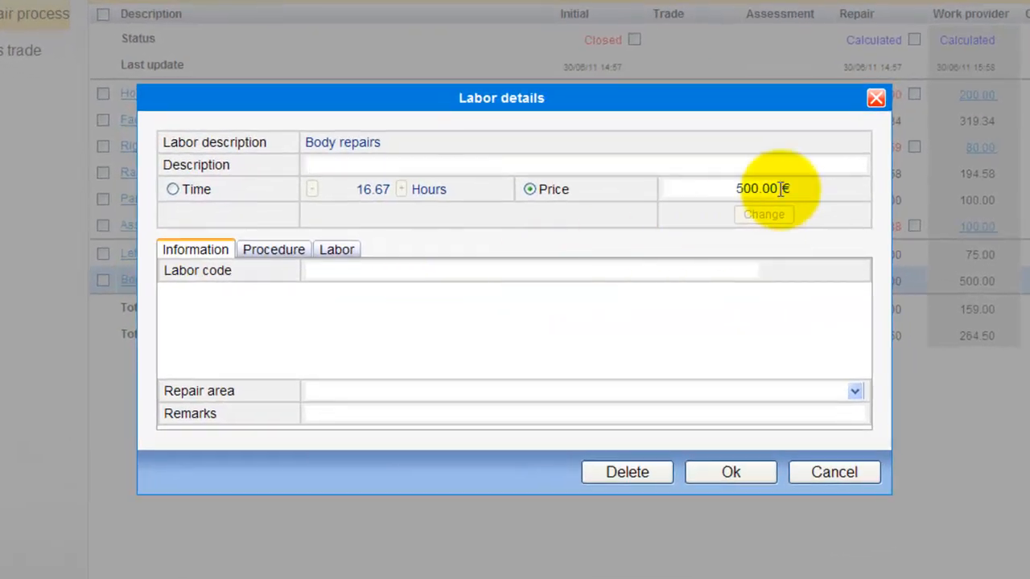
{"action": "left_click", "coordinate": [733, 188]}
{"action": "double_click", "coordinate": [756, 189]}
{"action": "type", "text": "250"}
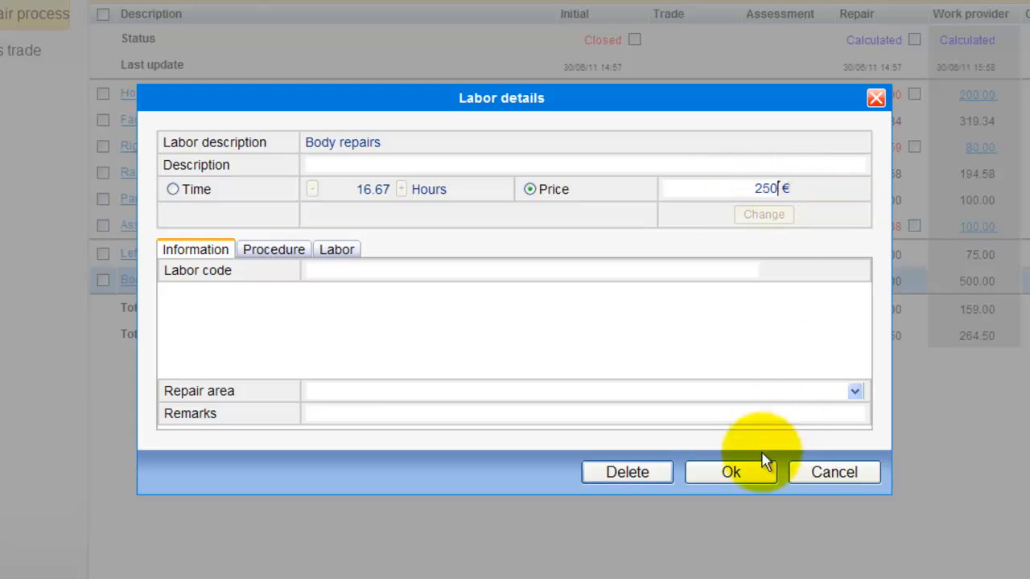
{"action": "left_click", "coordinate": [748, 473]}
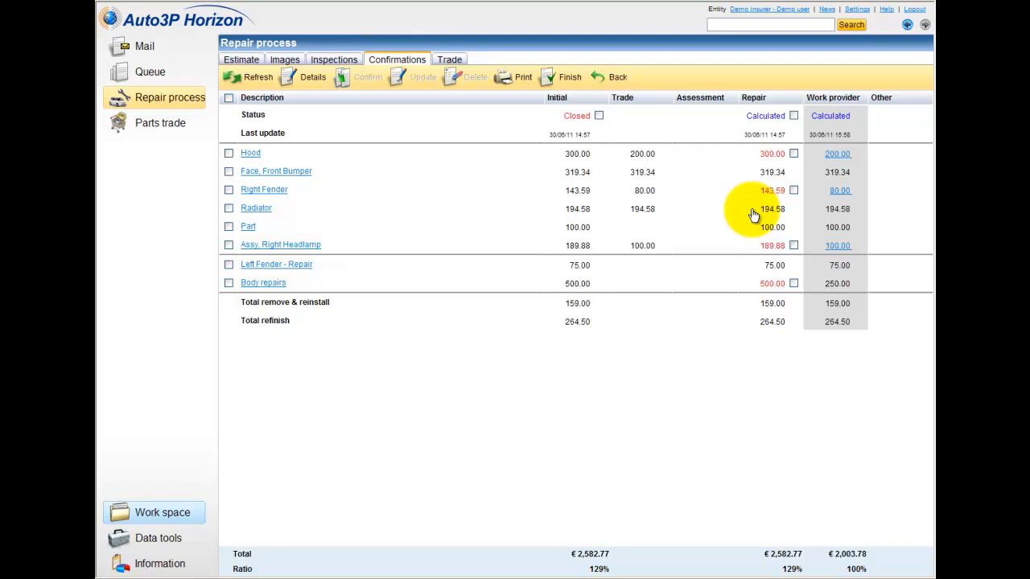
Finish the estimate with no parts price quote request, choosing to notify other entities.
{"action": "left_click", "coordinate": [570, 80]}
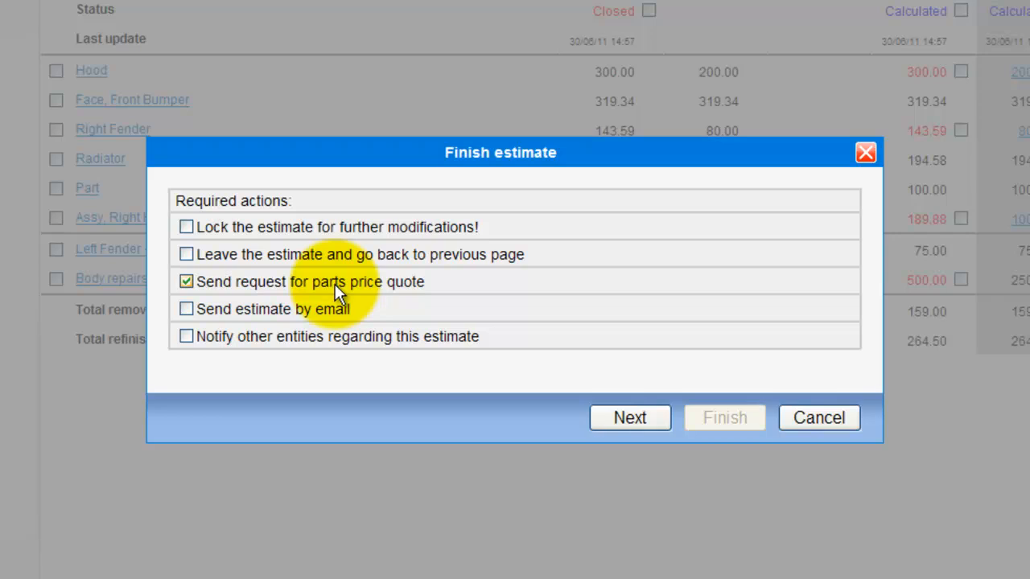
{"action": "left_click", "coordinate": [187, 282]}
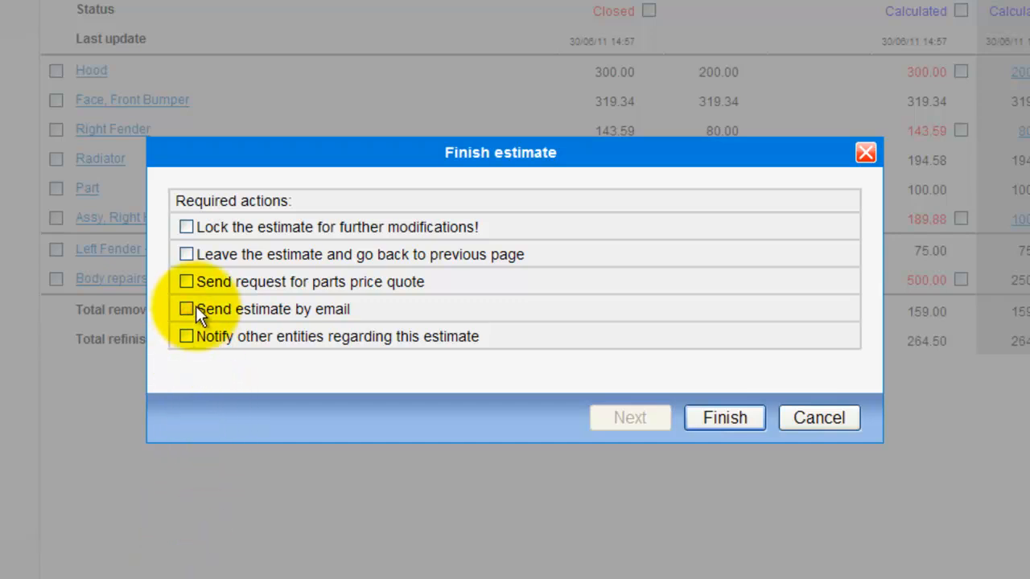
{"action": "left_click", "coordinate": [188, 336]}
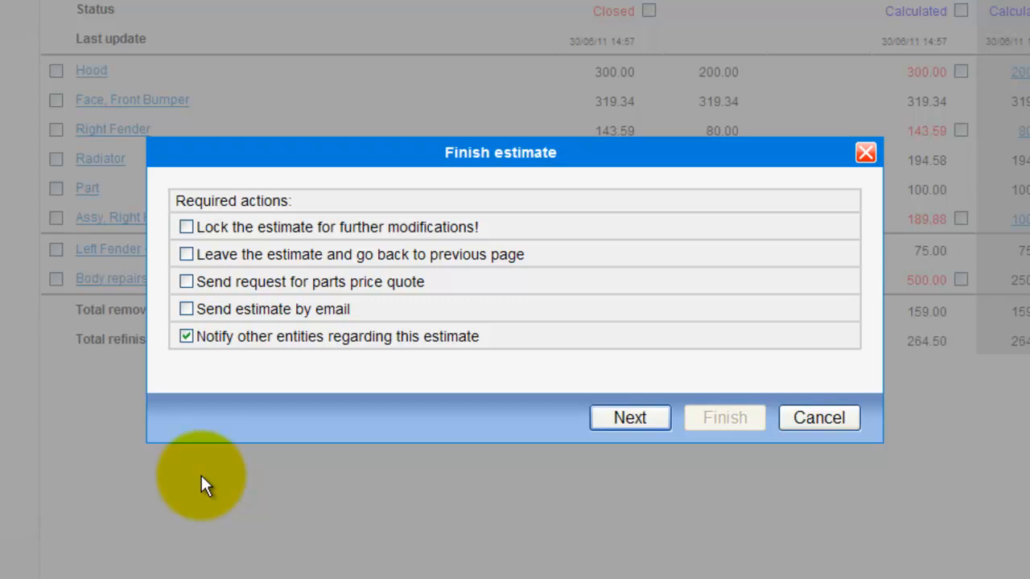
{"action": "left_click", "coordinate": [633, 427]}
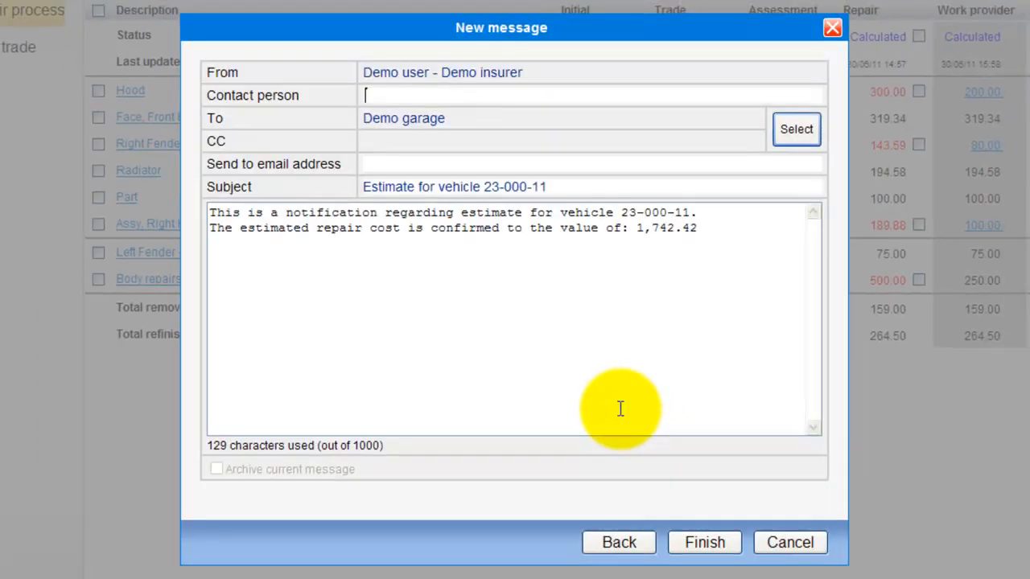
Send Demo garage the 1,742.42 confirmation notice, then return to the estimate search.
{"action": "left_click_drag", "start_coordinate": [448, 119], "coordinate": [368, 126]}
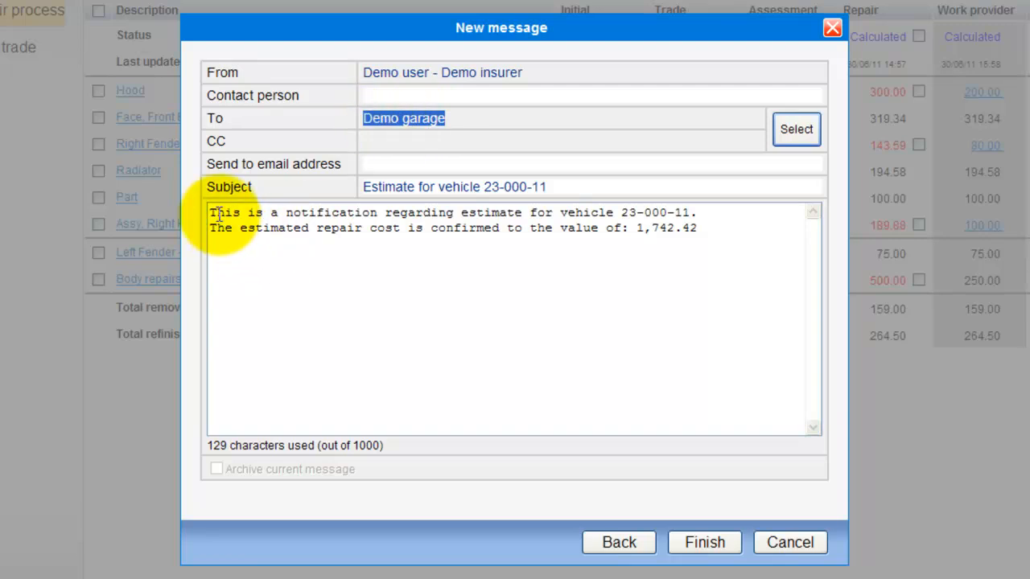
{"action": "left_click", "coordinate": [270, 254]}
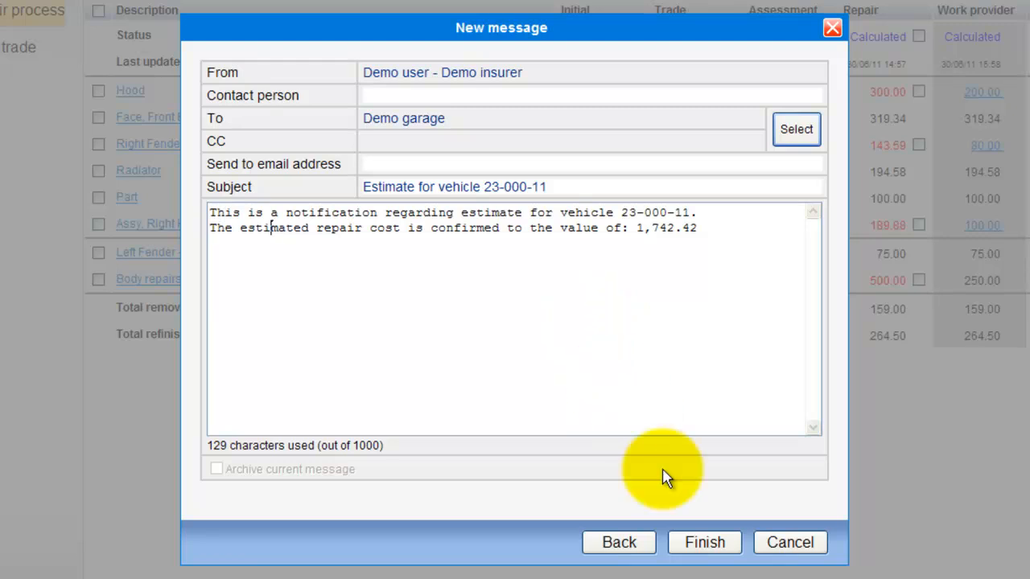
{"action": "left_click", "coordinate": [690, 545]}
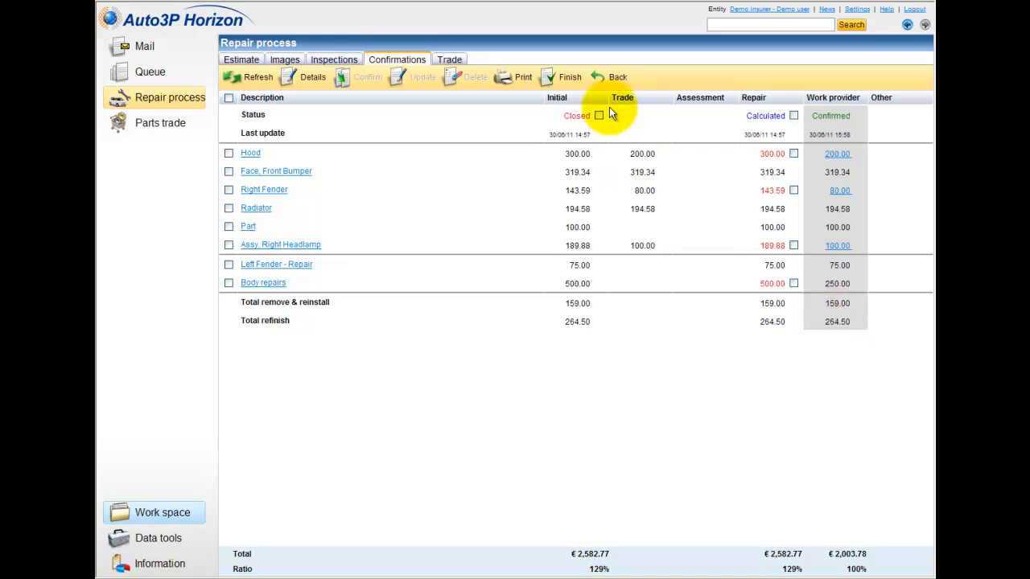
{"action": "left_click", "coordinate": [614, 81]}
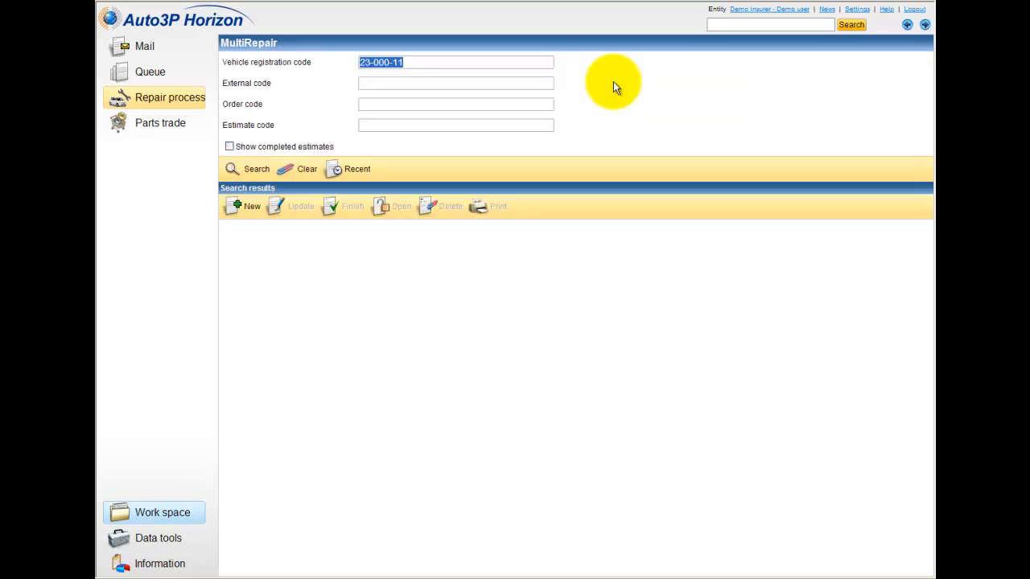
List the recently used estimates on the MultiRepair search page.
{"action": "left_click", "coordinate": [355, 179]}
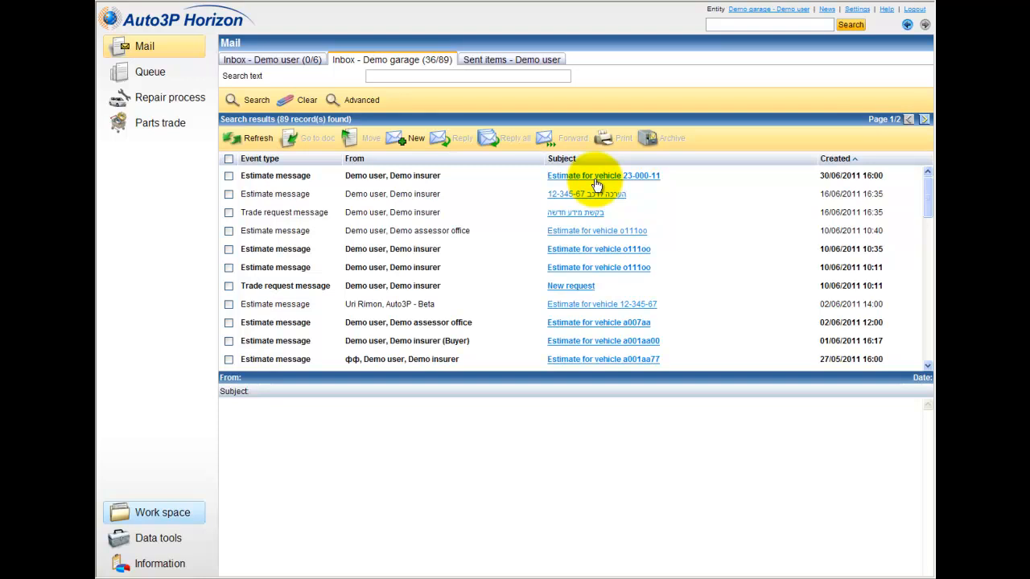
Open the 23-000-11 estimate from the garage inbox message and view its Confirmations tab.
{"action": "right_click", "coordinate": [662, 183]}
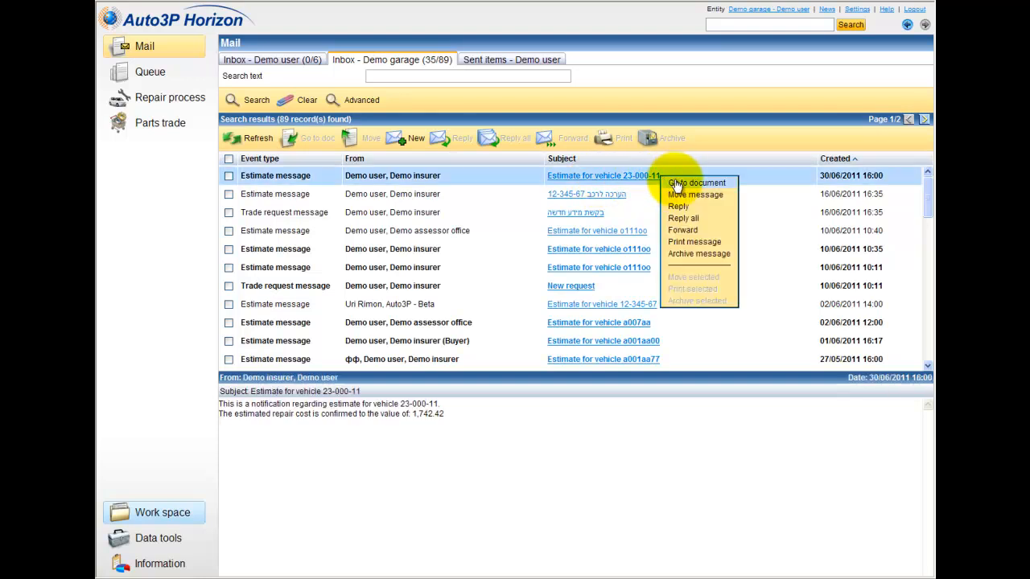
{"action": "left_click", "coordinate": [676, 183]}
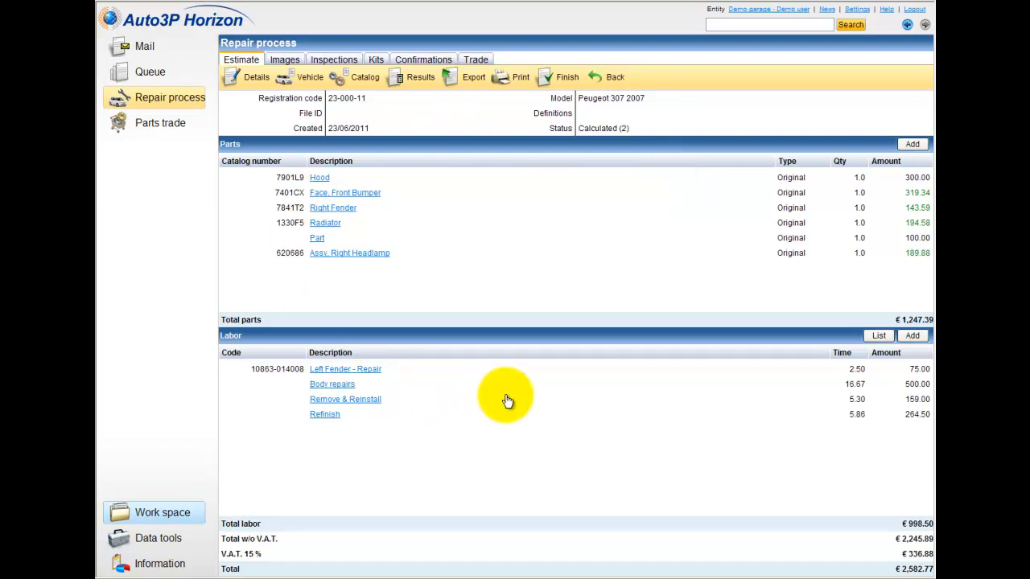
{"action": "left_click", "coordinate": [438, 62]}
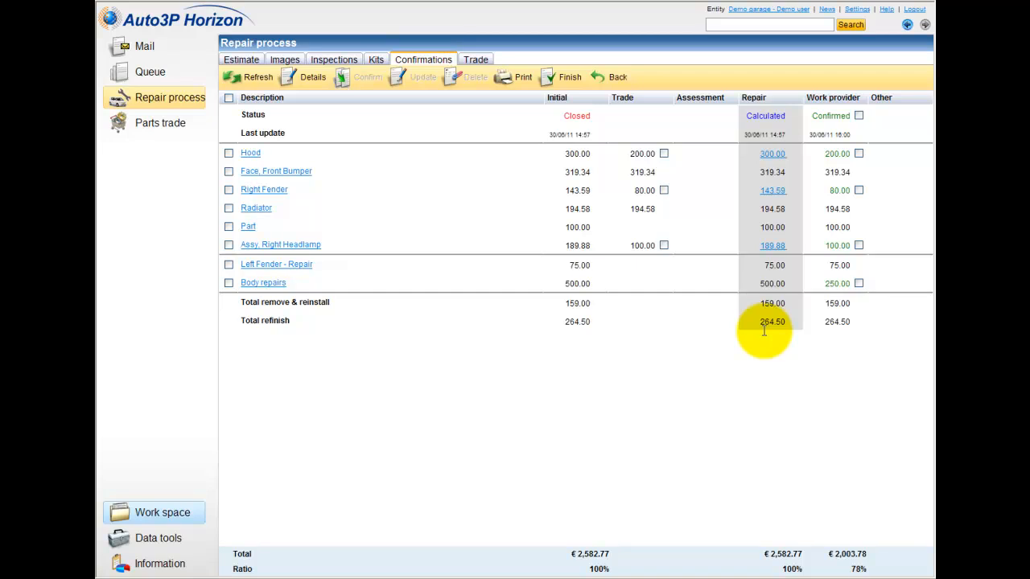
Copy the insurer's Hood, Right Fender, Right Headlamp and Body repairs values into the estimate, totalling €2,003.78.
{"action": "left_click", "coordinate": [858, 153]}
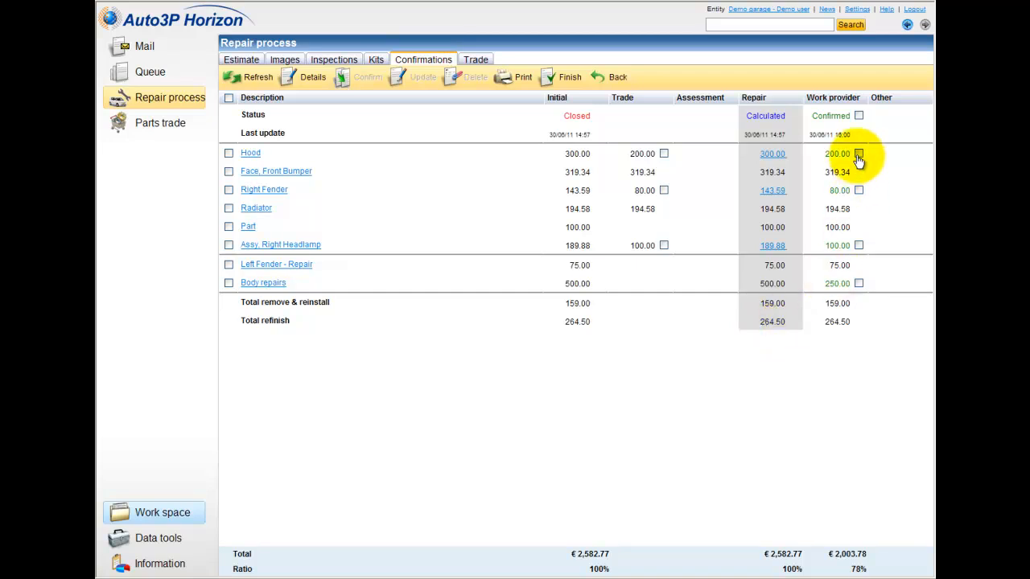
{"action": "left_click", "coordinate": [858, 190]}
{"action": "left_click", "coordinate": [858, 245]}
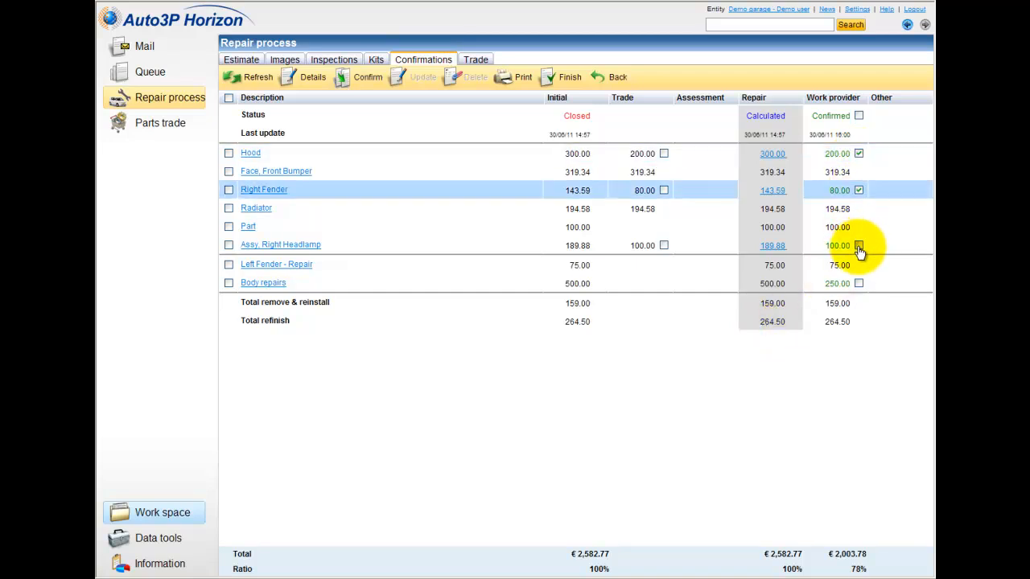
{"action": "left_click", "coordinate": [858, 283]}
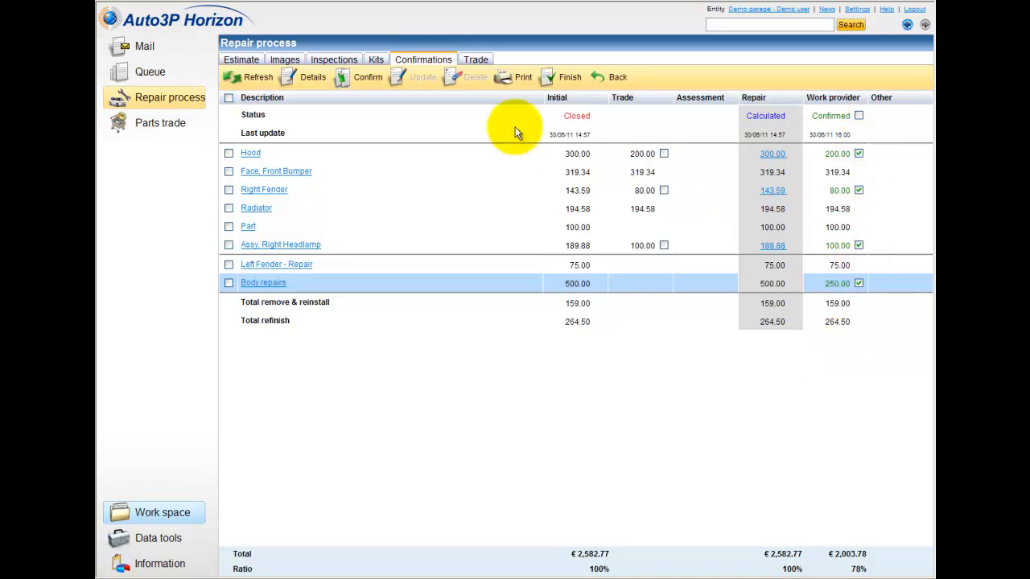
{"action": "left_click", "coordinate": [372, 80]}
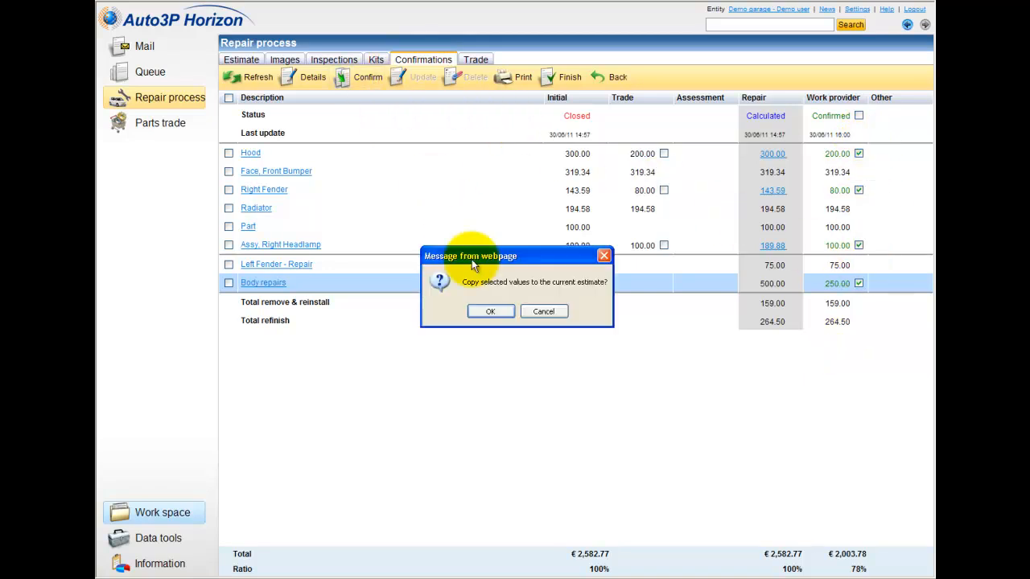
{"action": "left_click", "coordinate": [494, 313]}
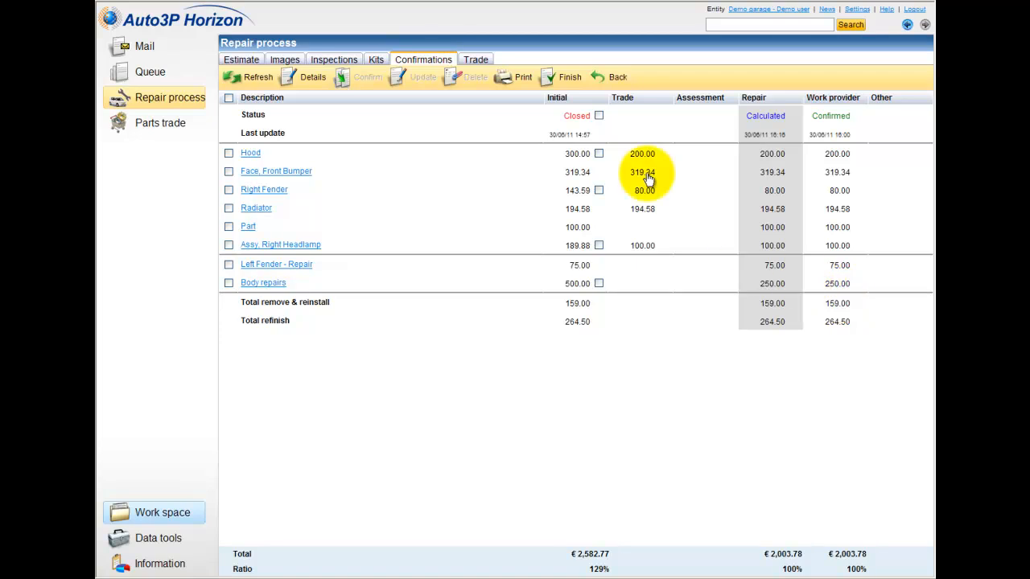
{"action": "left_click", "coordinate": [563, 84]}
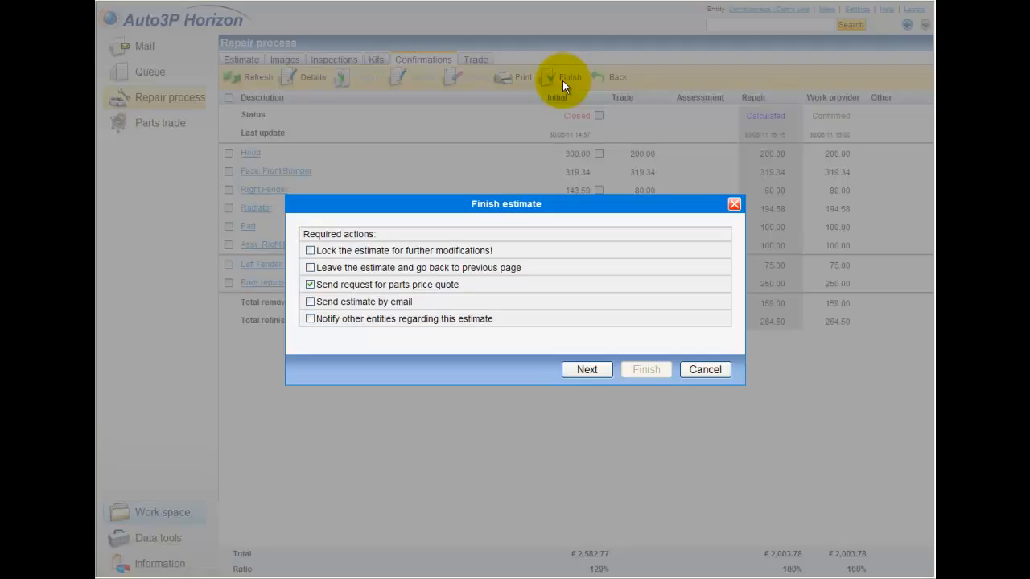
Finish the estimate without a parts price quote, then list recent estimates including completed ones.
{"action": "left_click", "coordinate": [310, 286]}
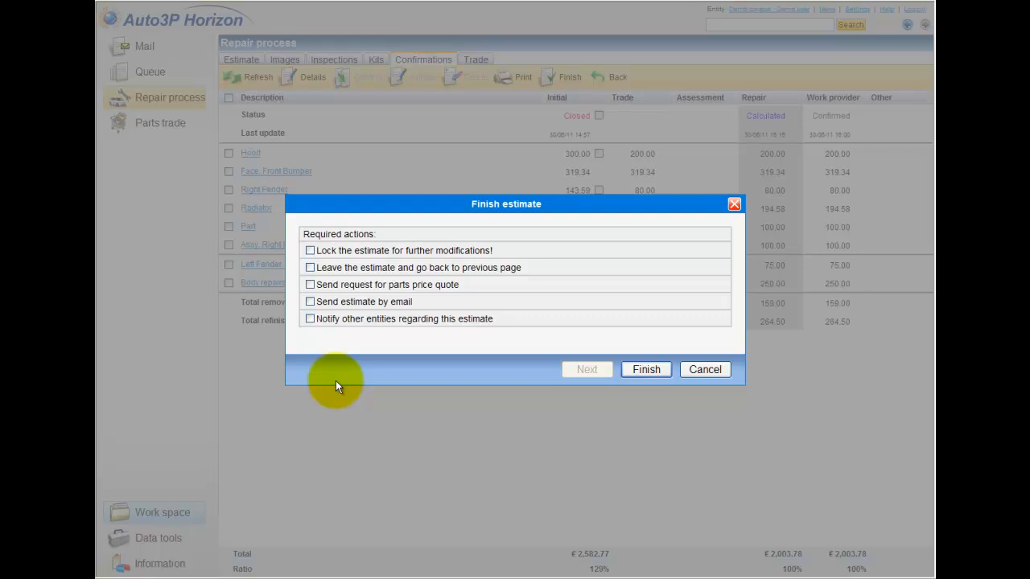
{"action": "left_click", "coordinate": [653, 371]}
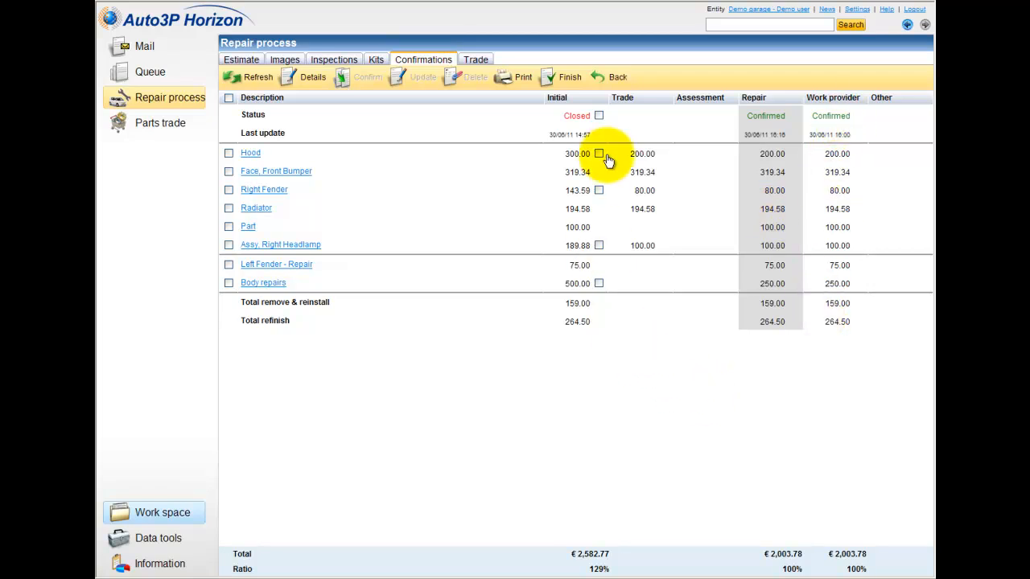
{"action": "left_click", "coordinate": [613, 80]}
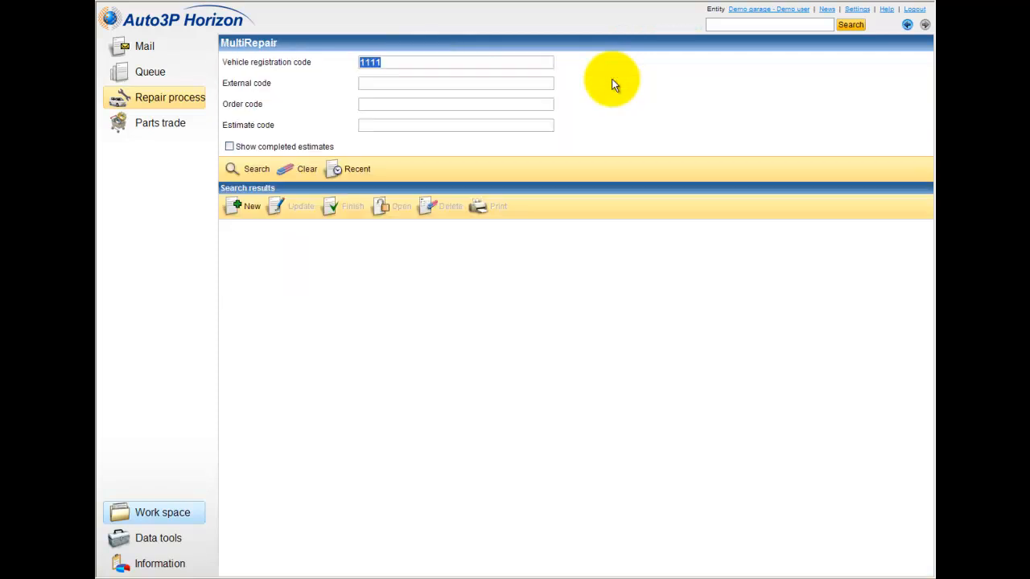
{"action": "left_click", "coordinate": [229, 147]}
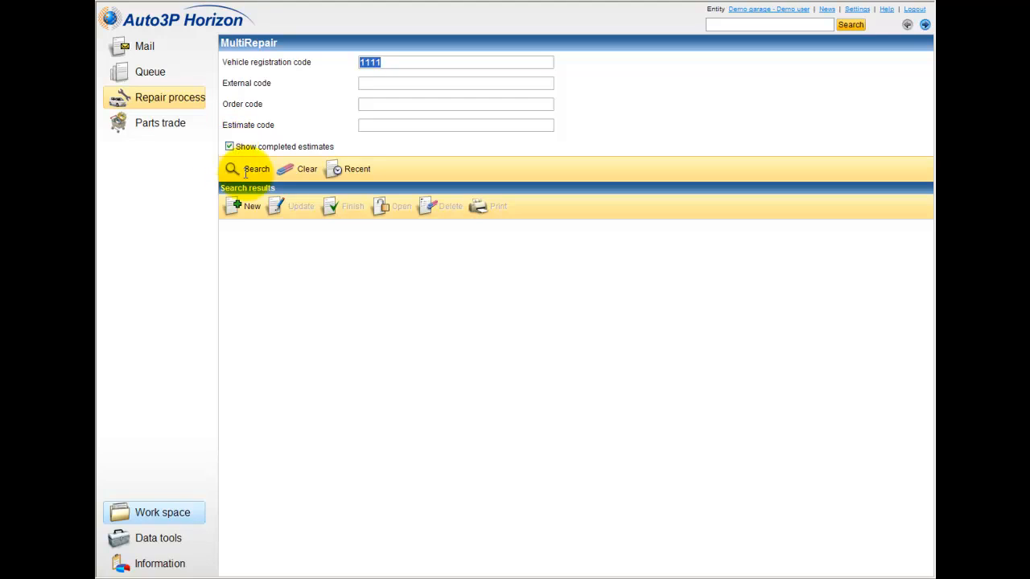
{"action": "left_click", "coordinate": [347, 171]}
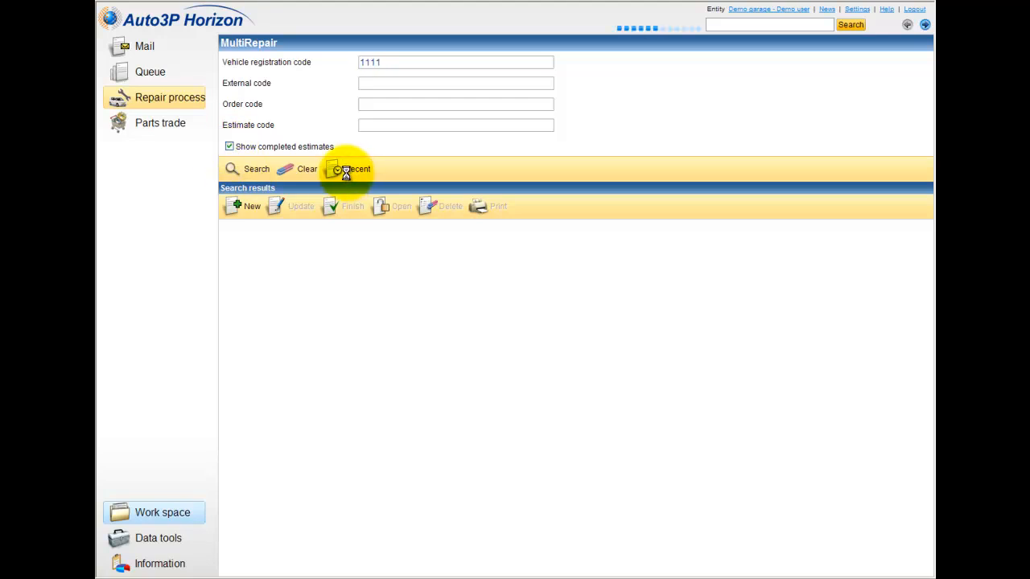